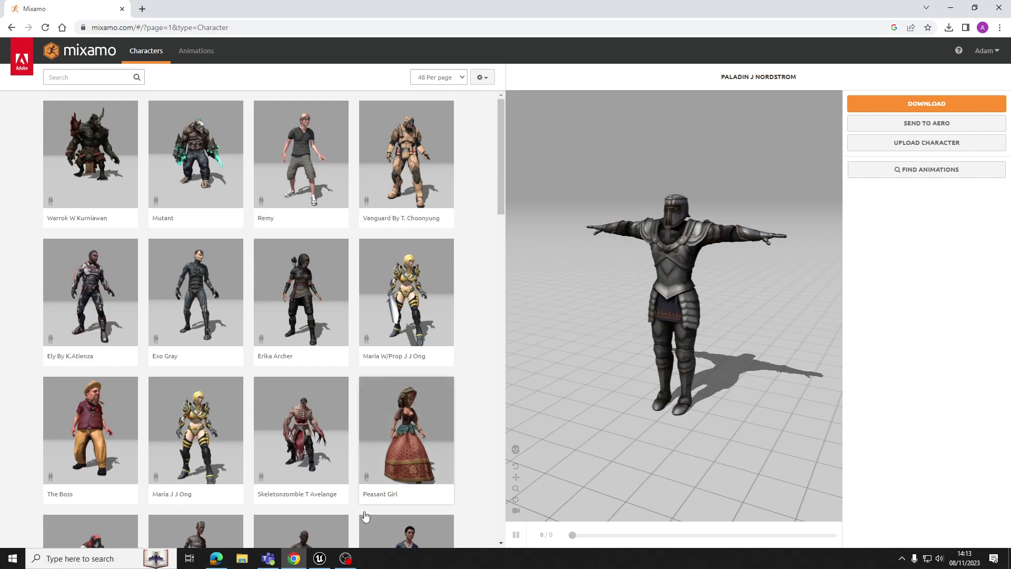
# Play-test the third-person map, running the default mannequin around the arena with WASD.
pyautogui.click(319, 559)
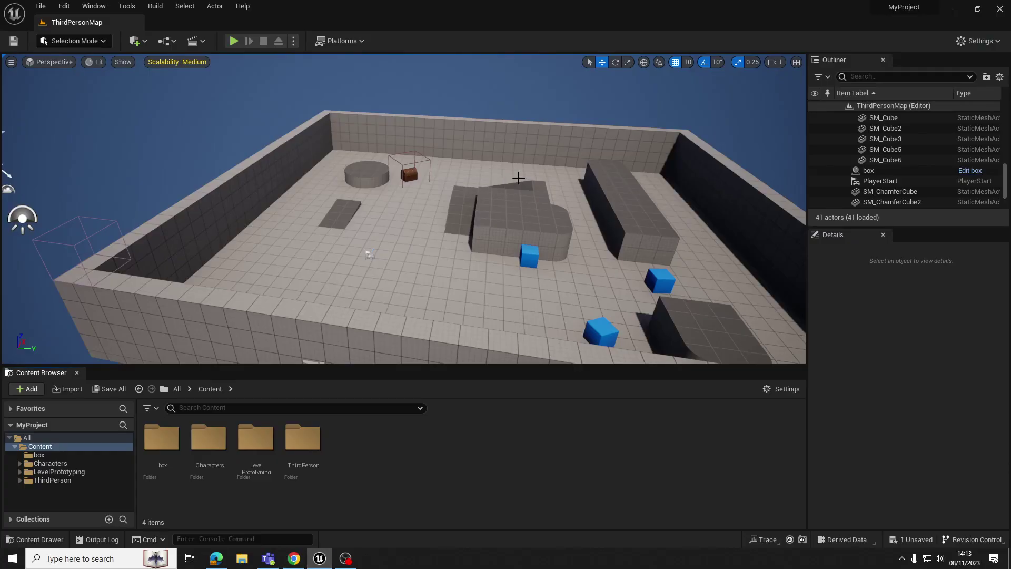
pyautogui.moveTo(521, 178); pyautogui.dragTo(522, 122)
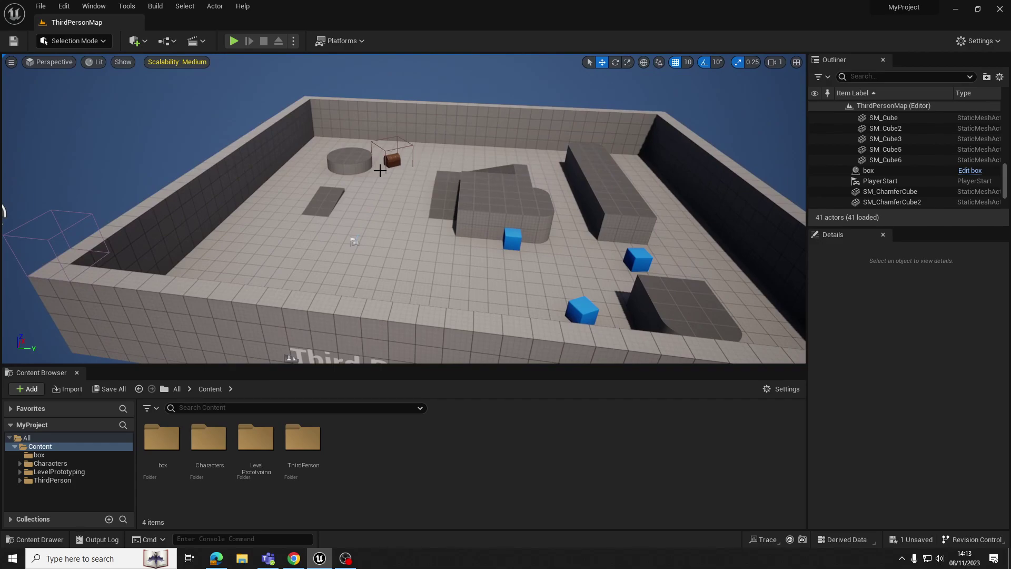
pyautogui.moveTo(434, 186); pyautogui.dragTo(506, 245)
pyautogui.moveTo(369, 257); pyautogui.dragTo(370, 295)
pyautogui.click(234, 41)
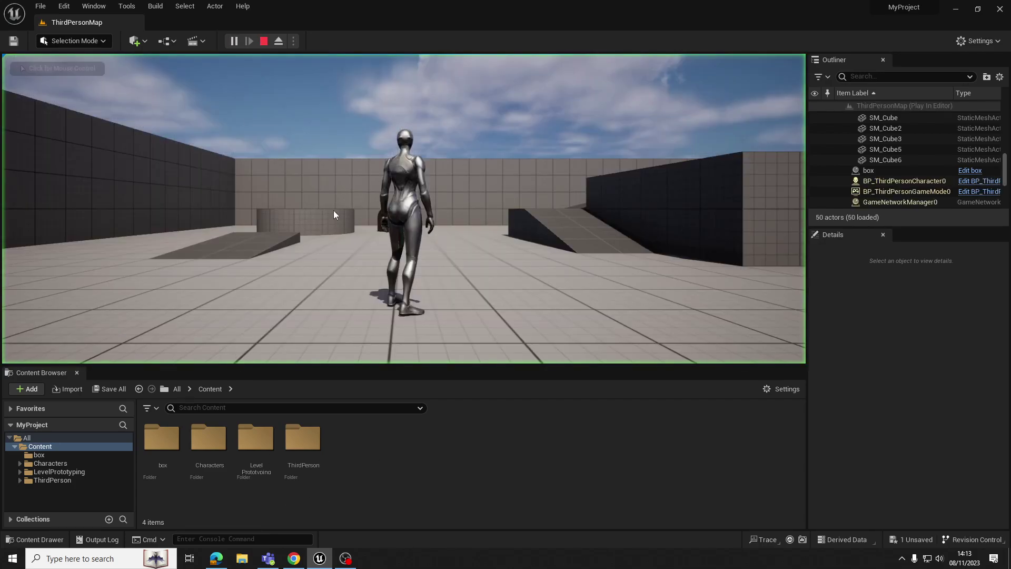
pyautogui.press('w')
pyautogui.press('d')
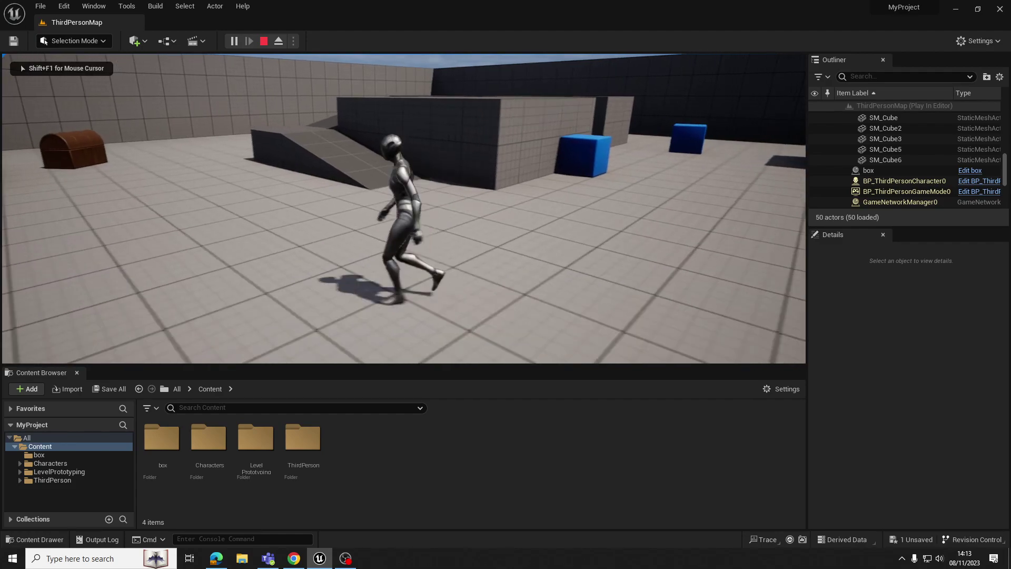
pyautogui.press('a')
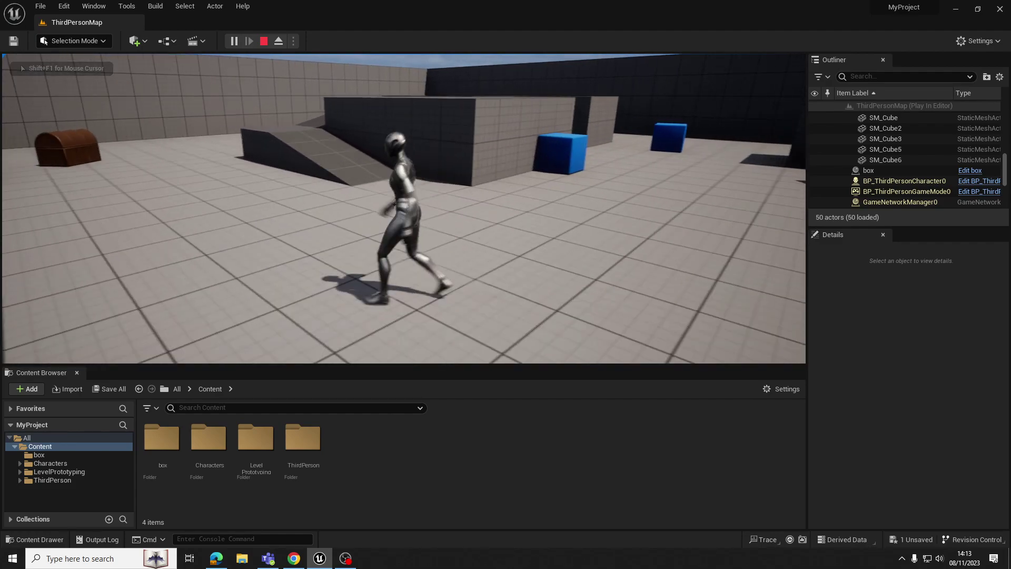
pyautogui.press('a')
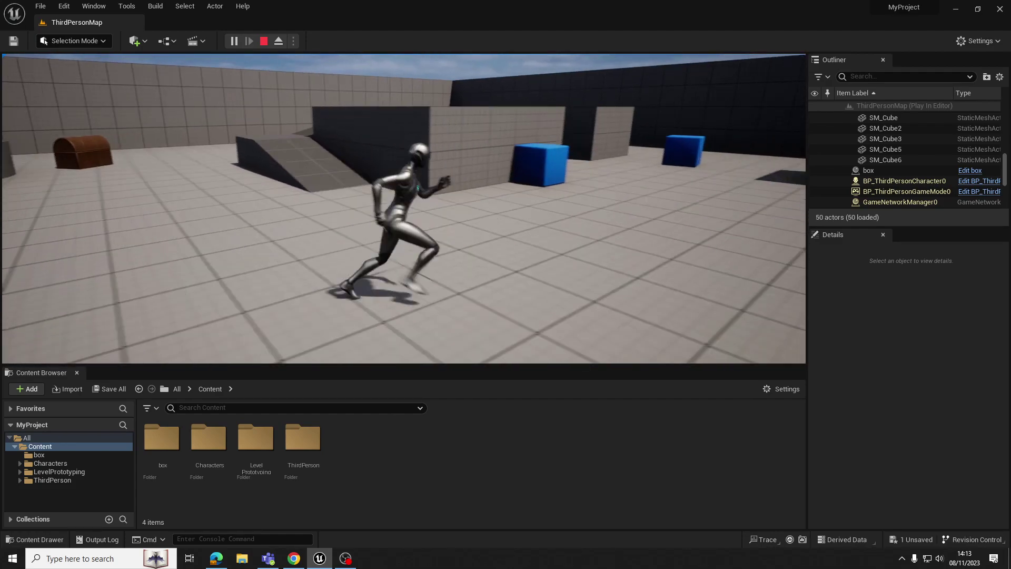
pyautogui.press('s')
pyautogui.press('d')
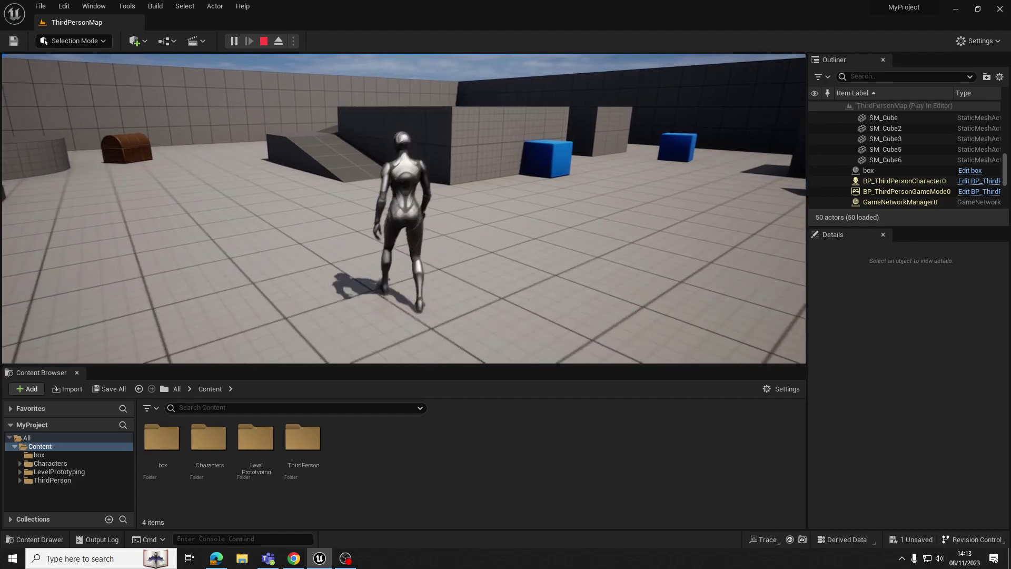
pyautogui.press('a')
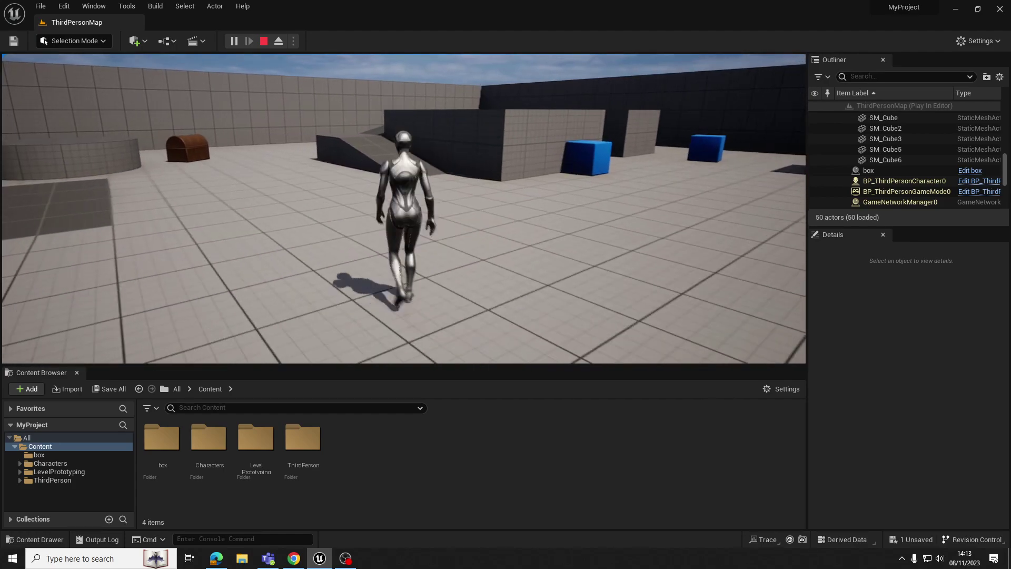
# Stop the play test and bring the Mixamo Paladin page back up.
pyautogui.press('Escape')
pyautogui.moveTo(469, 255); pyautogui.dragTo(304, 558, button='right')
pyautogui.click(294, 558)
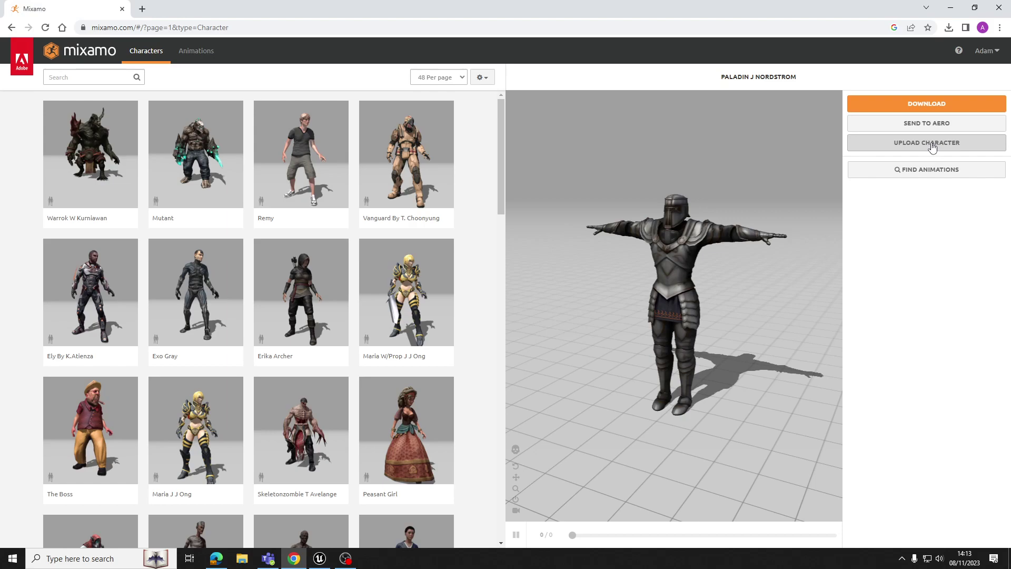
pyautogui.scroll(-20, 333, 284)
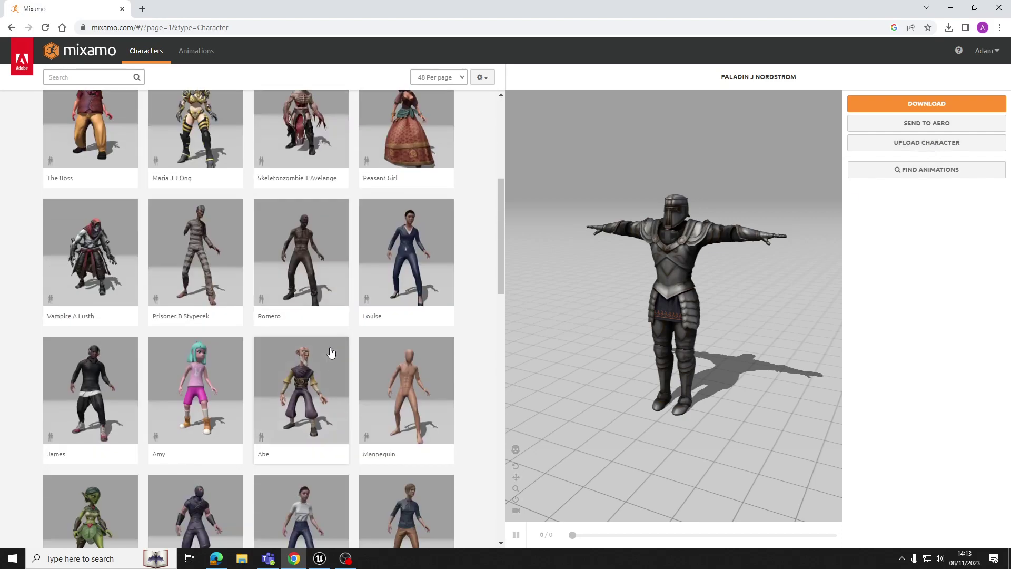
pyautogui.scroll(20, 236, 282)
pyautogui.scroll(2, 234, 253)
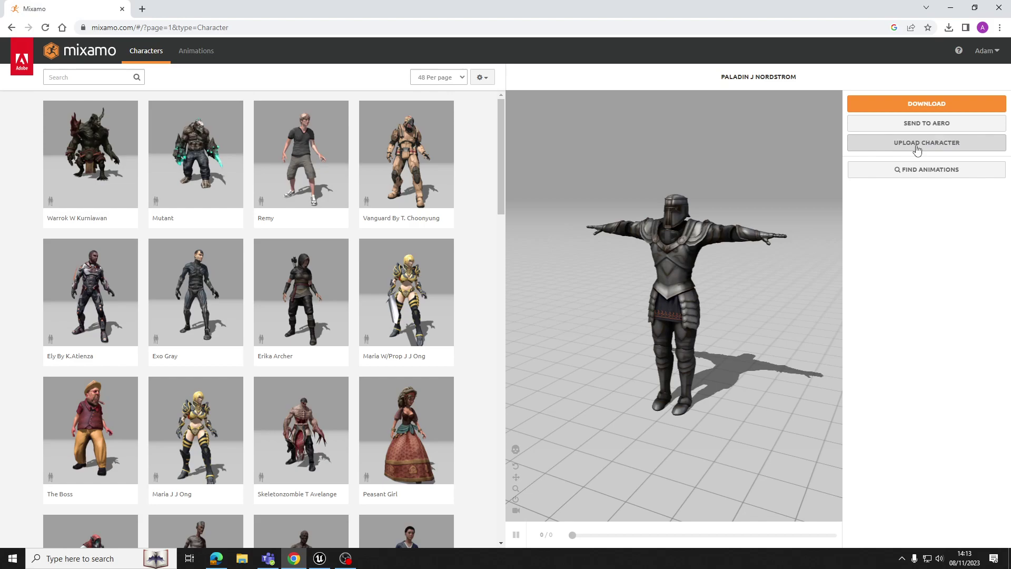
pyautogui.click(192, 54)
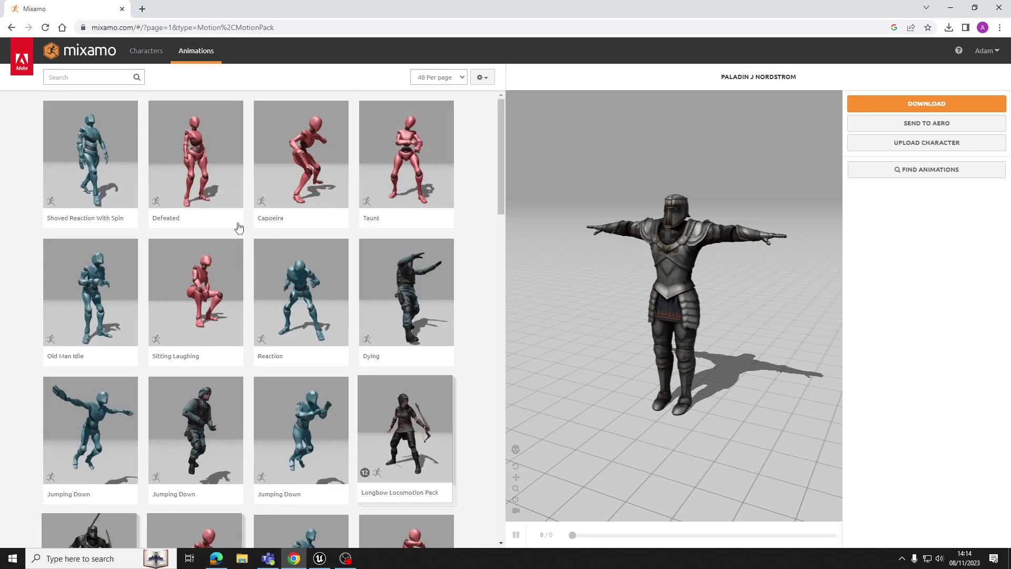
pyautogui.scroll(-20, 274, 295)
pyautogui.scroll(-3, 290, 348)
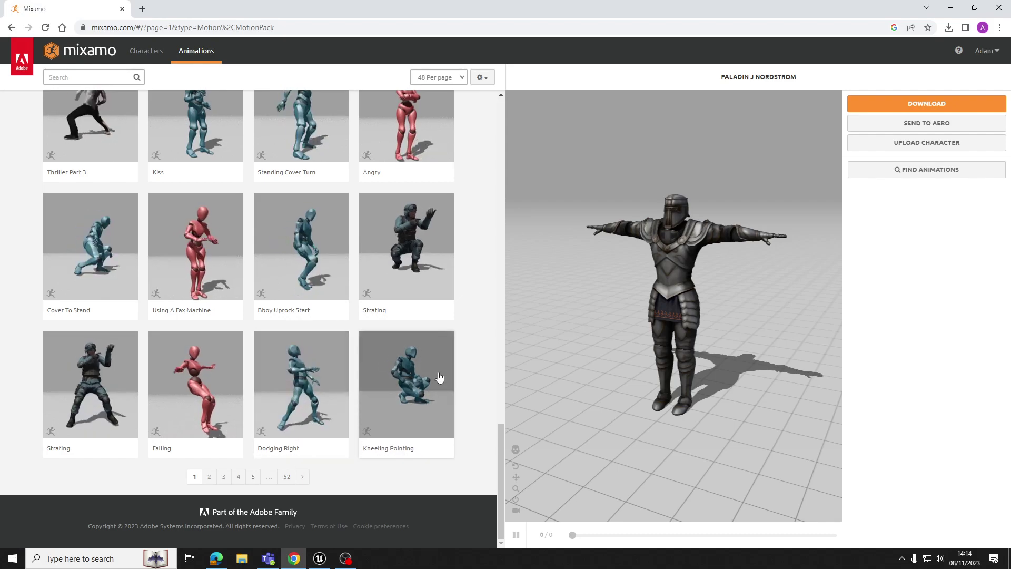
pyautogui.scroll(15, 443, 372)
pyautogui.scroll(4, 443, 372)
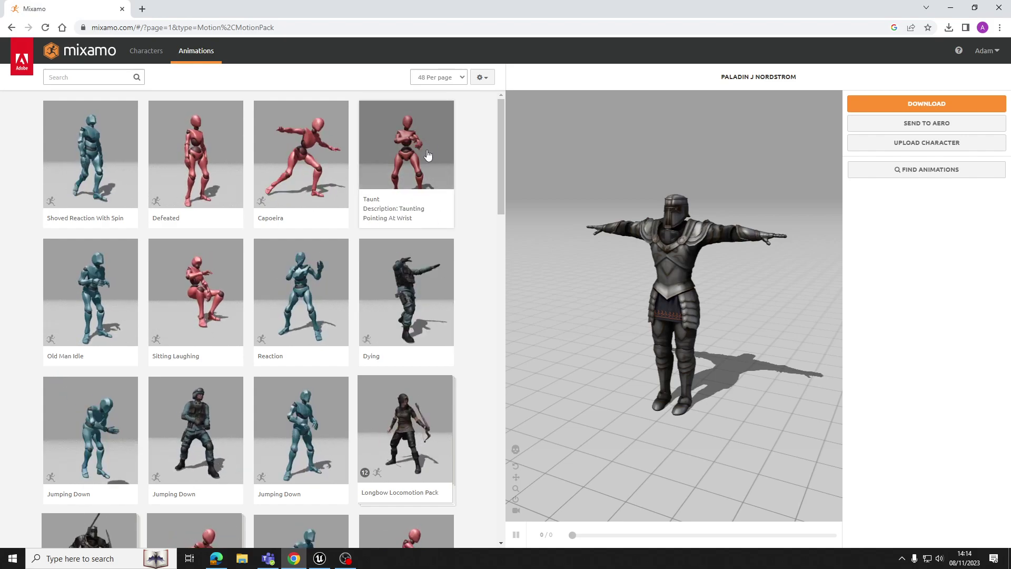
pyautogui.click(153, 51)
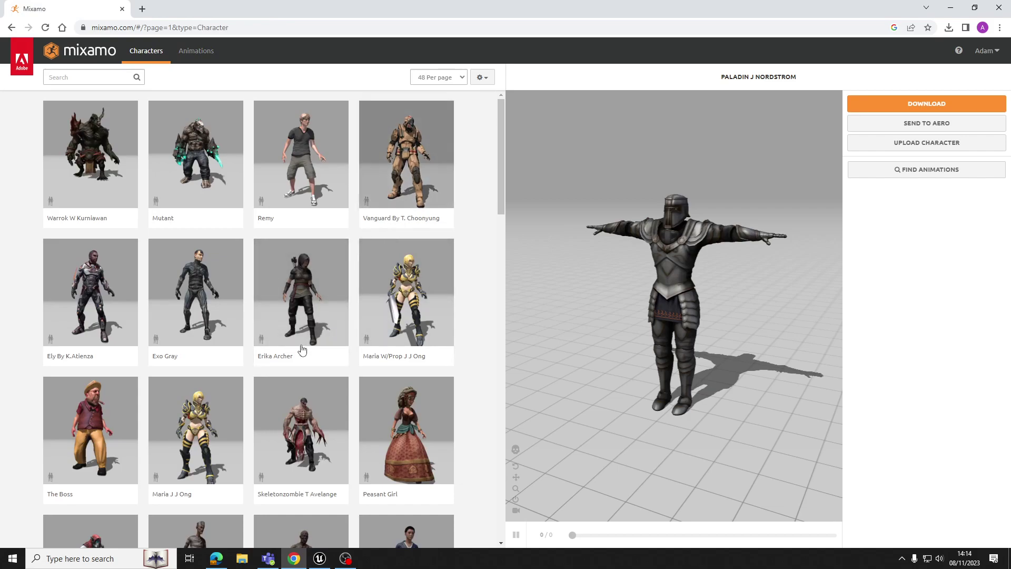
pyautogui.scroll(2, 628, 278)
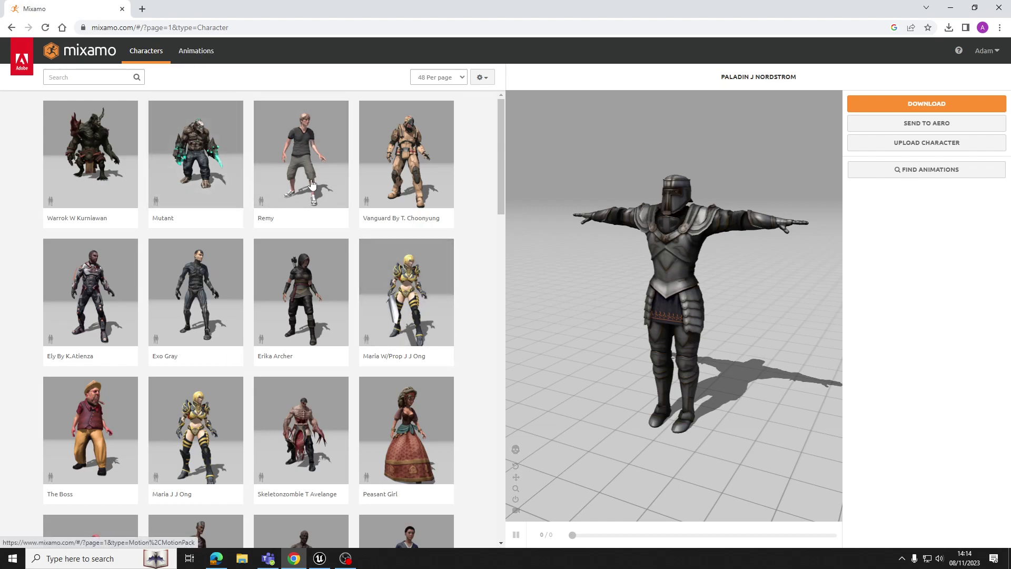
pyautogui.click(196, 60)
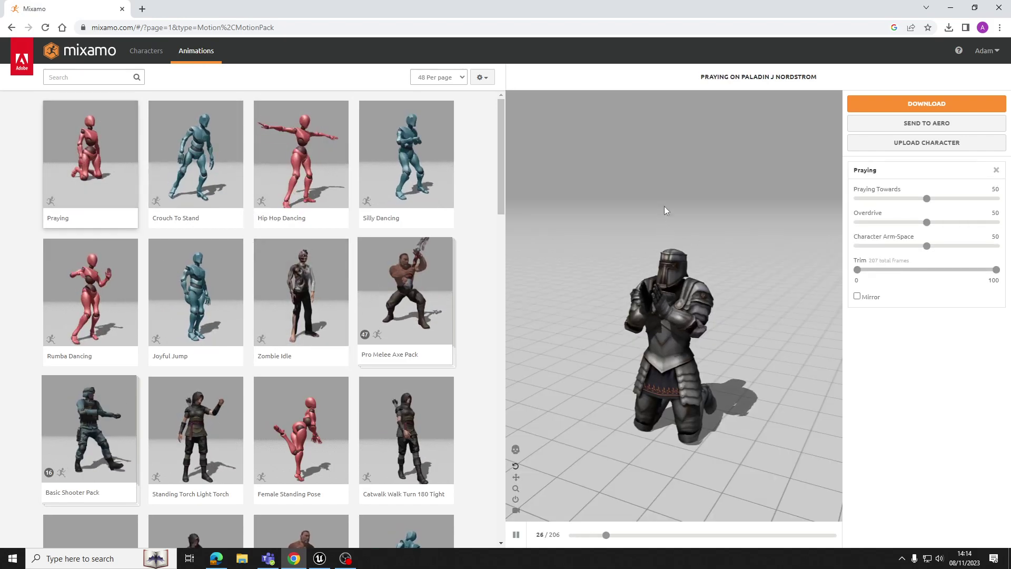
pyautogui.click(153, 59)
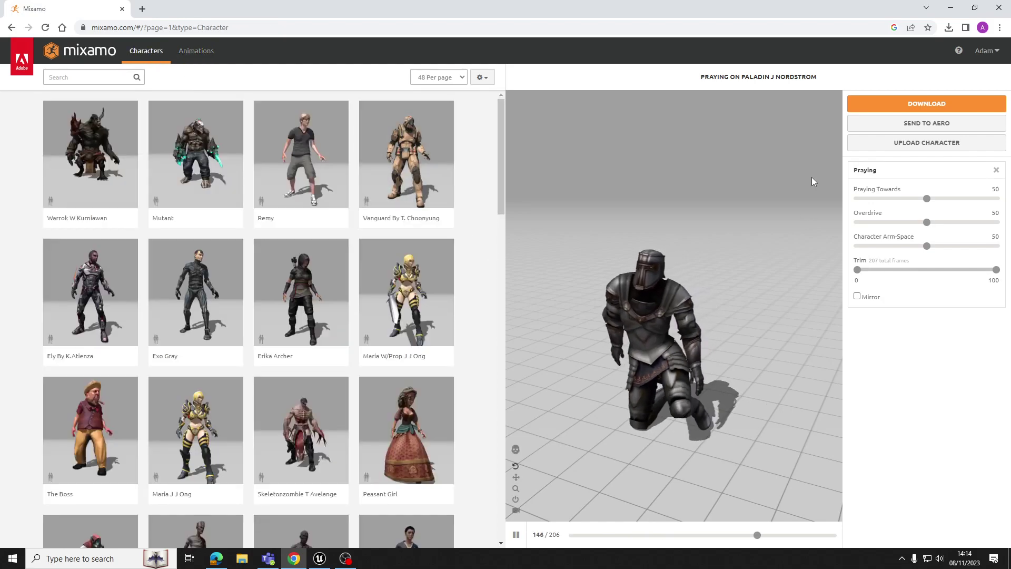
pyautogui.click(996, 170)
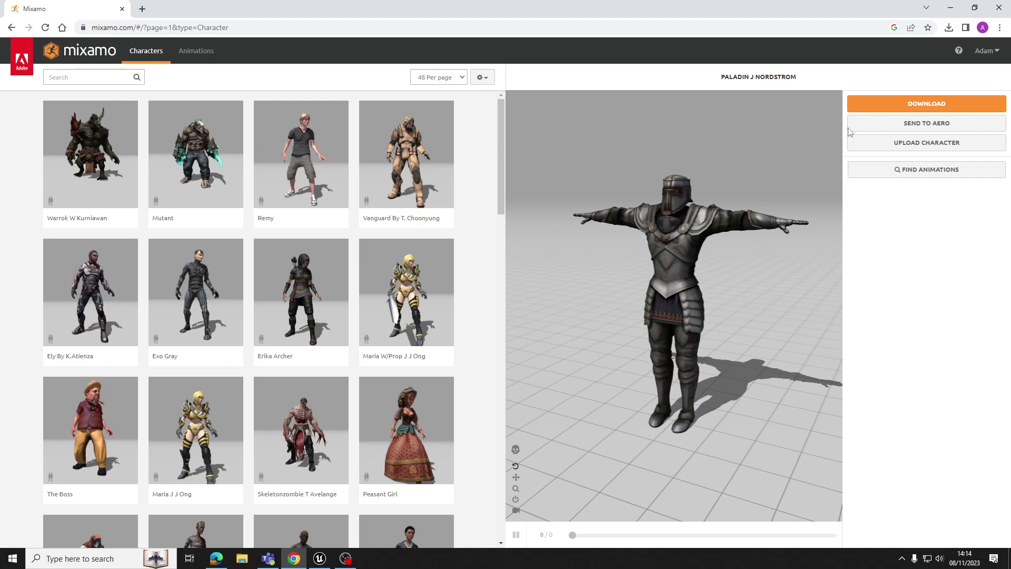
# Download the Paladin as FBX Binary (.fbx) in T-pose, saved as 'Paladin J Nordstrom (2).fbx'.
pyautogui.click(877, 105)
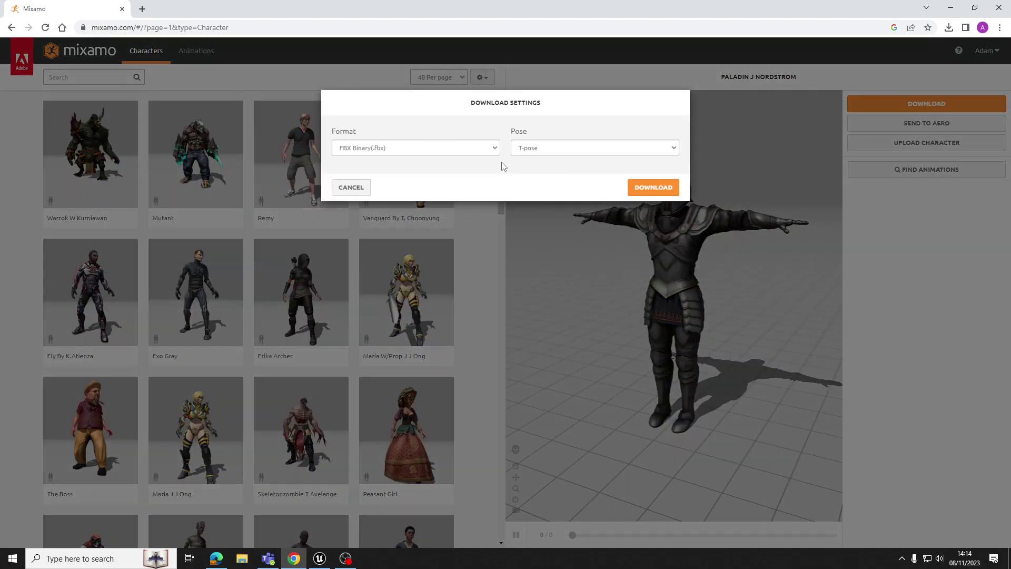
pyautogui.click(647, 192)
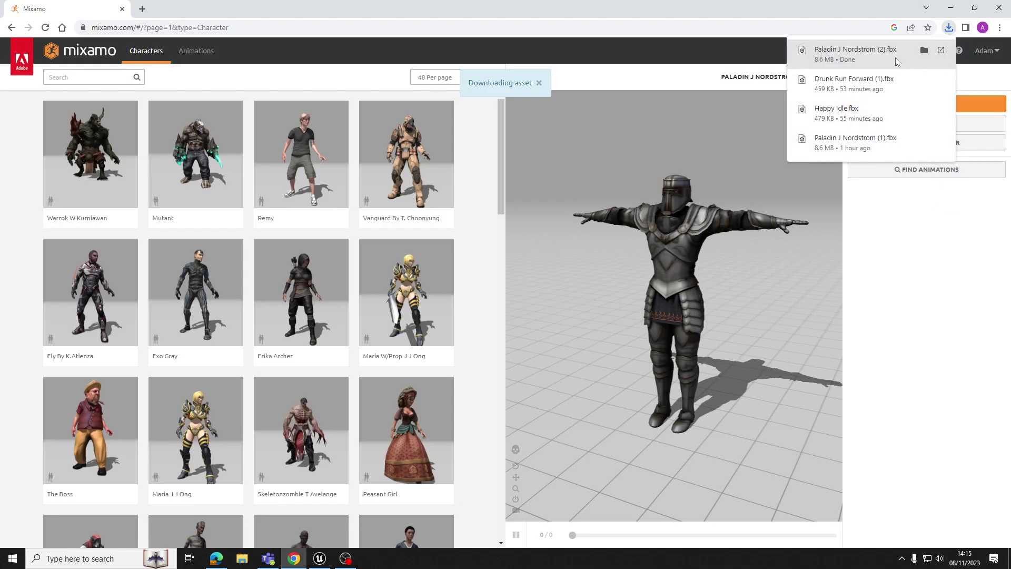
pyautogui.click(901, 231)
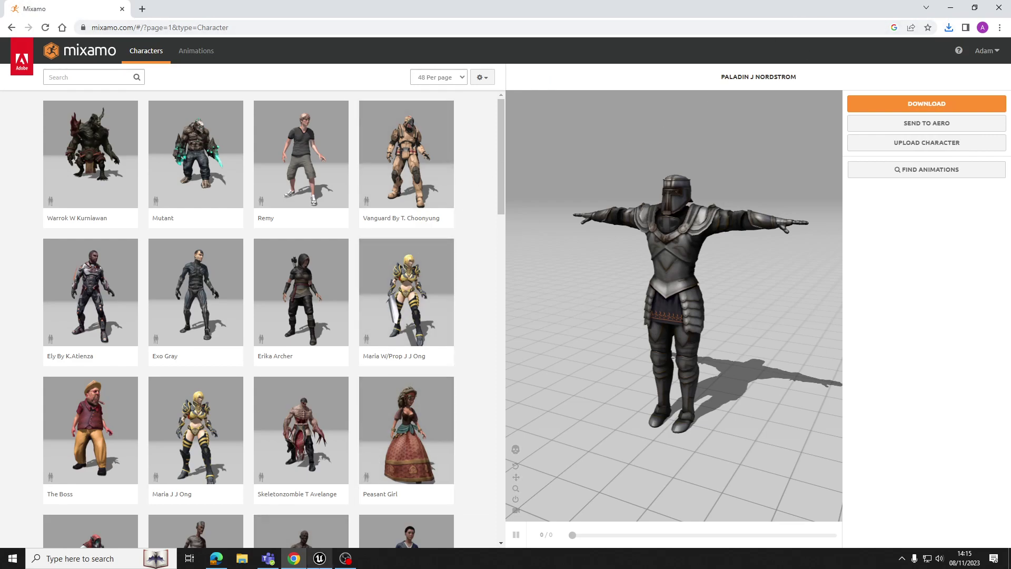
# Create a folder named Paladin in Content and open it.
pyautogui.click(319, 559)
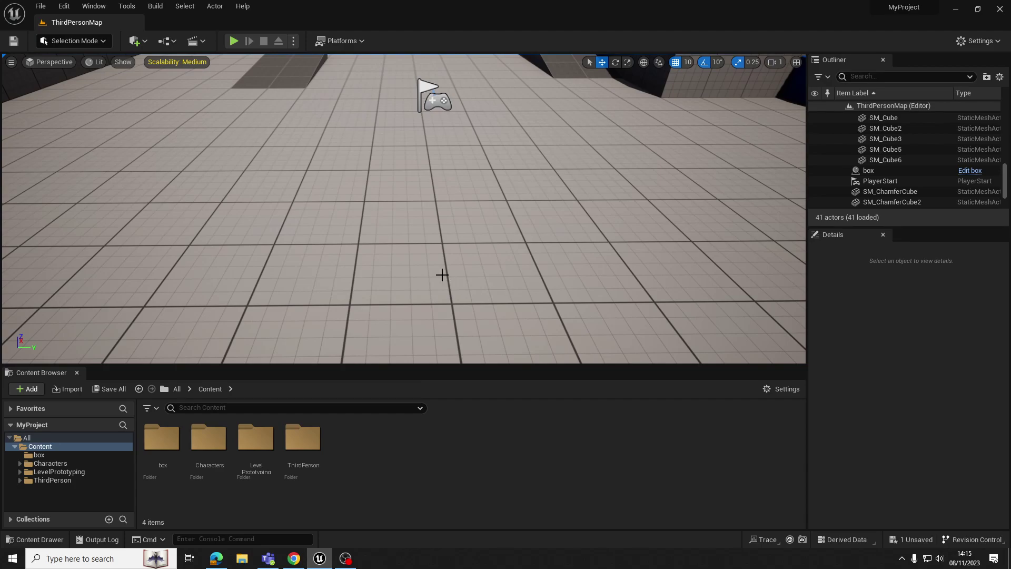
pyautogui.moveTo(446, 253)
pyautogui.mouseDown(button='right')
pyautogui.moveTo(446, 242)
pyautogui.moveTo(447, 252)
pyautogui.mouseUp(button='right')
pyautogui.rightClick(385, 463)
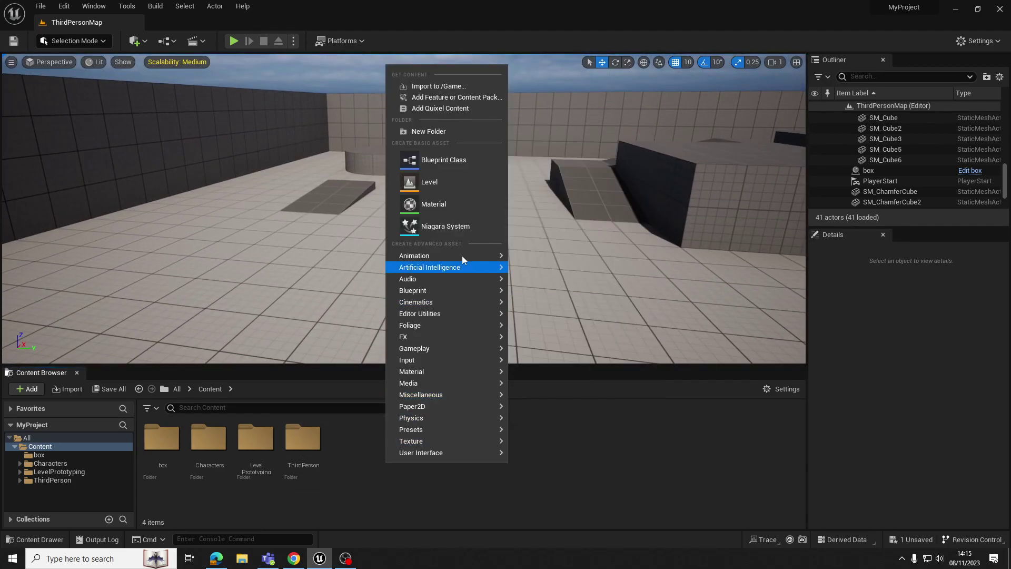
pyautogui.click(429, 132)
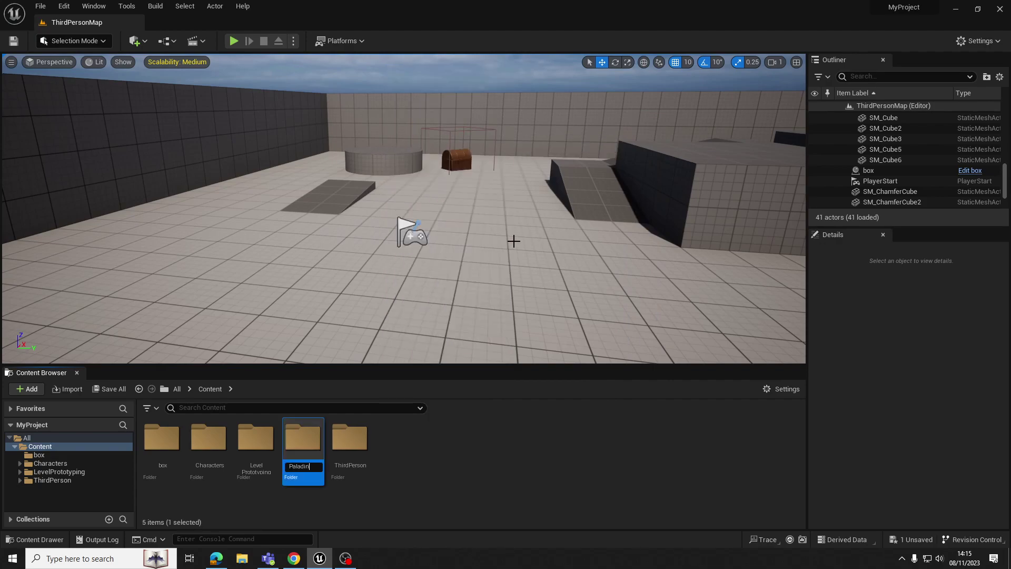
pyautogui.press('Return')
pyautogui.doubleClick(294, 464)
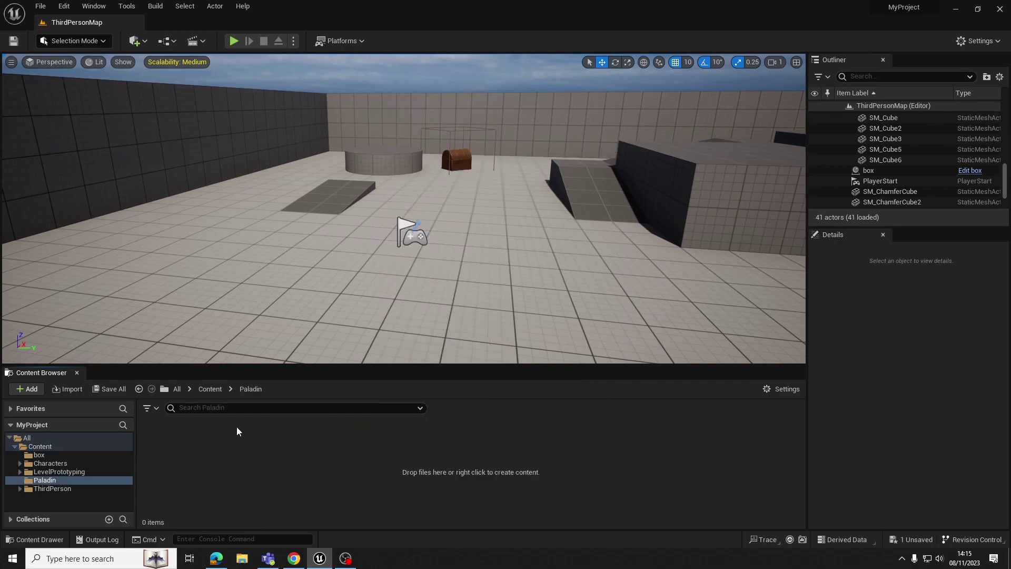
# Choose the downloaded Paladin FBX from Downloads for import.
pyautogui.click(66, 389)
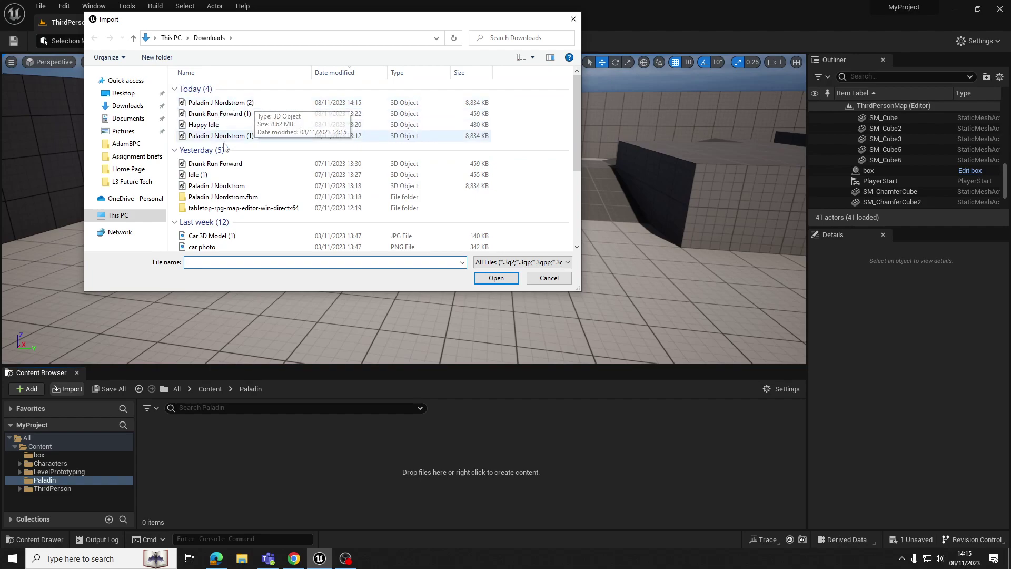
pyautogui.click(230, 187)
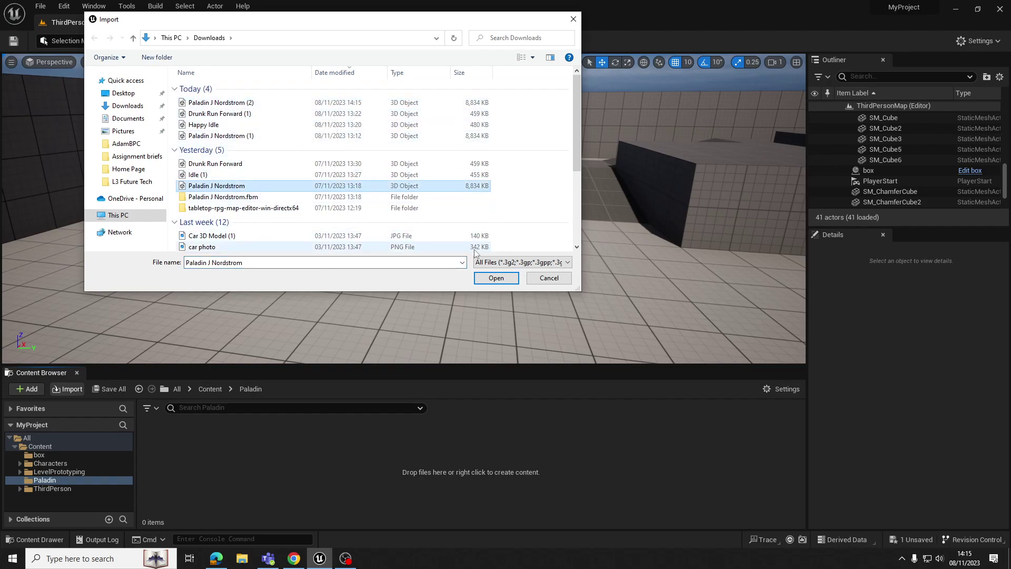
pyautogui.click(496, 277)
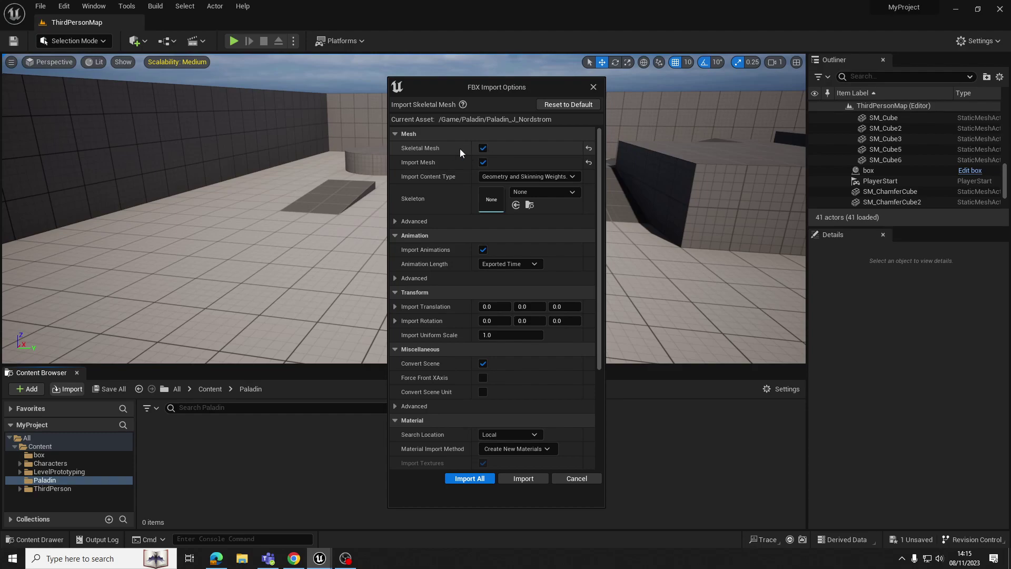
# Import the Paladin FBX as a skeletal mesh without animations using Import All.
pyautogui.scroll(-5, 484, 148)
pyautogui.scroll(5, 485, 149)
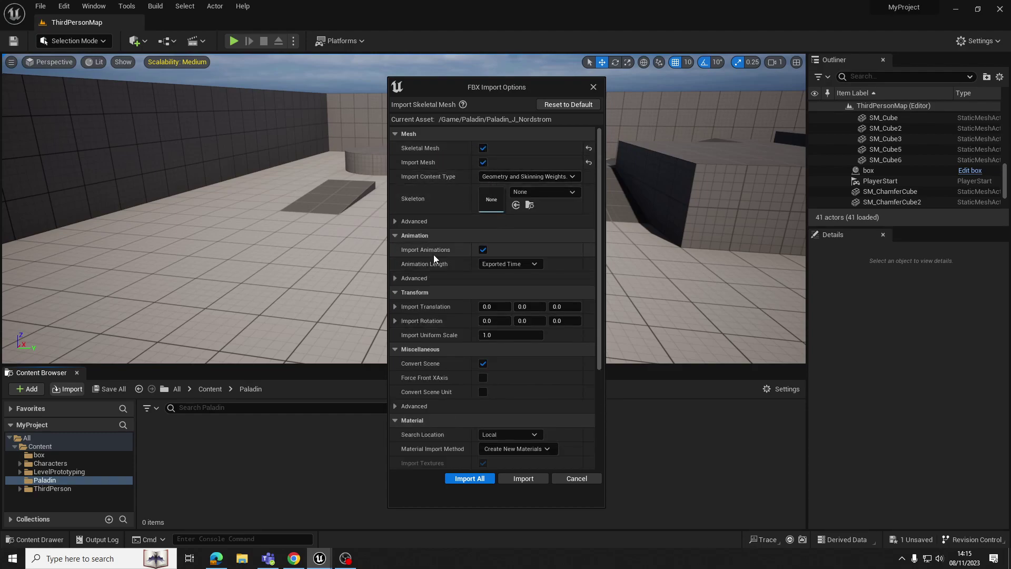
pyautogui.click(484, 249)
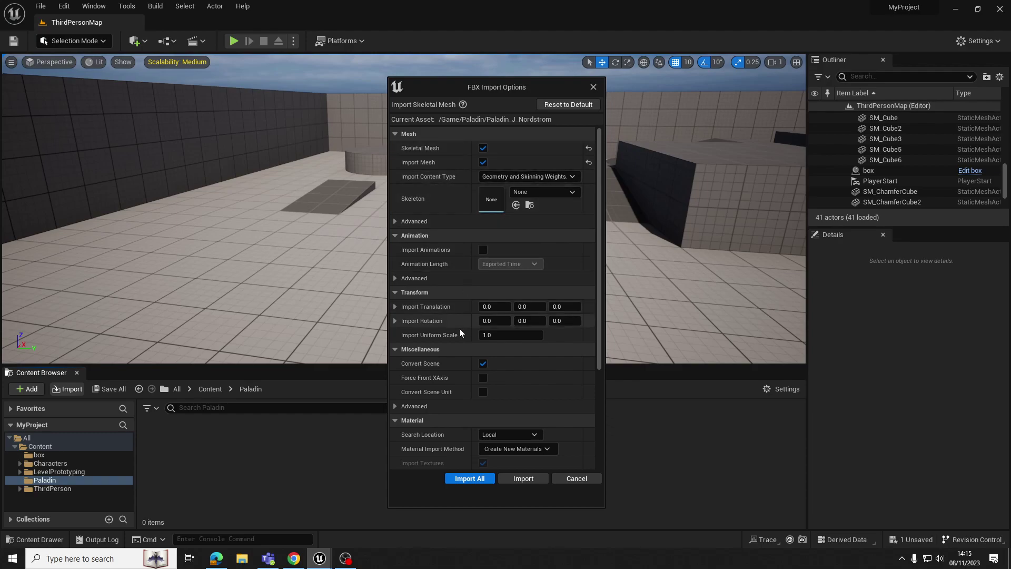
pyautogui.click(470, 479)
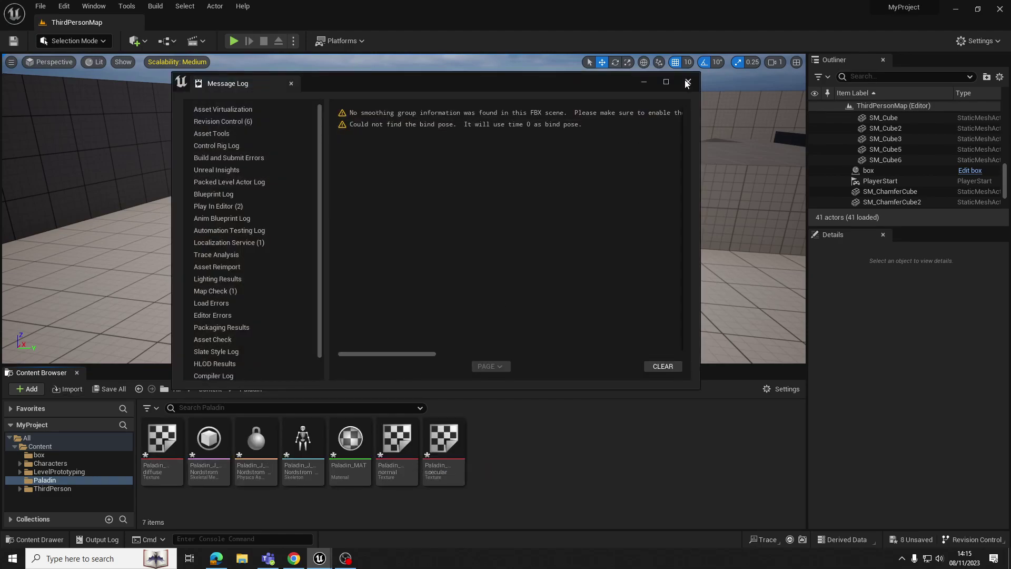
# Close the Message Log, enlarge the Content Browser, and check the diffuse, normal and specular textures.
pyautogui.click(685, 84)
pyautogui.moveTo(452, 365); pyautogui.dragTo(453, 295)
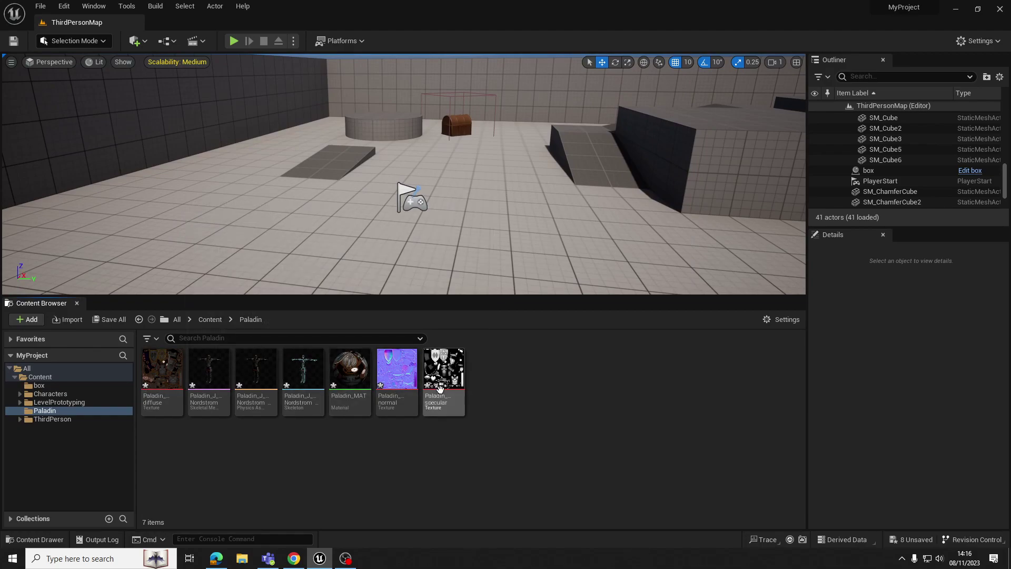
pyautogui.click(174, 390)
pyautogui.click(403, 410)
pyautogui.click(445, 411)
pyautogui.click(512, 448)
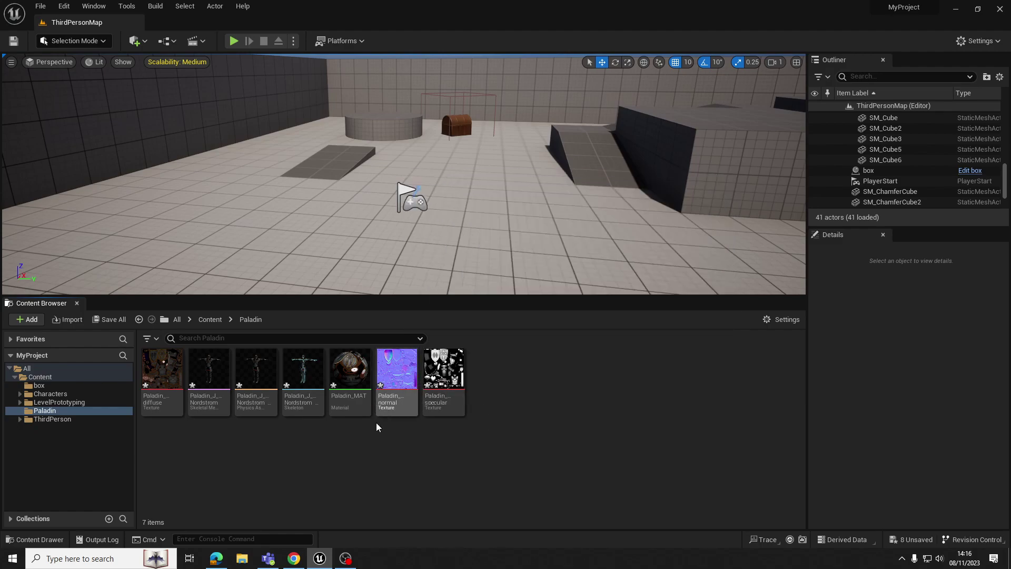
# Check Paladin_MAT, the skeleton, physics asset and skeletal mesh, then restore the viewport height.
pyautogui.moveTo(159, 386)
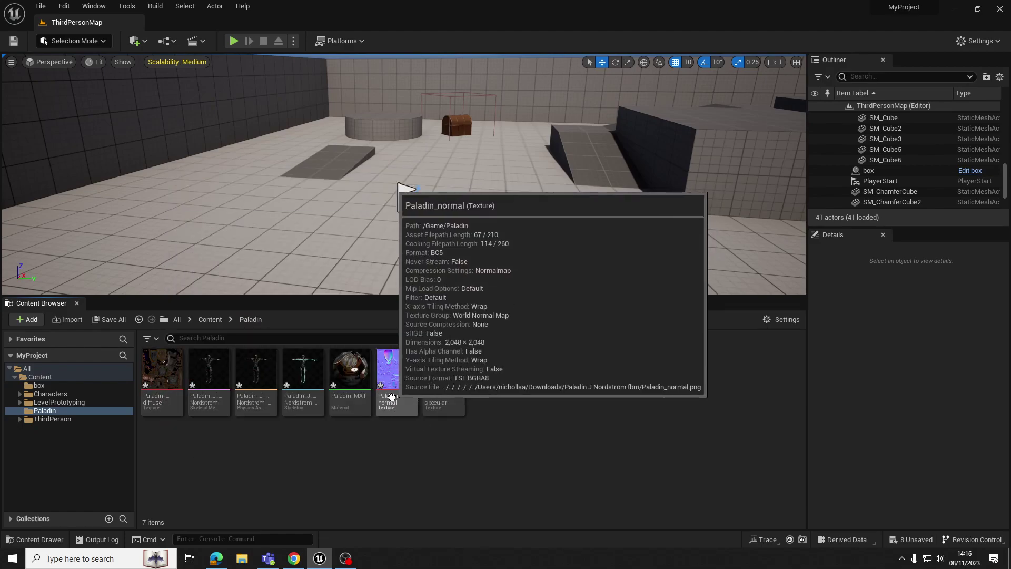
pyautogui.moveTo(447, 393)
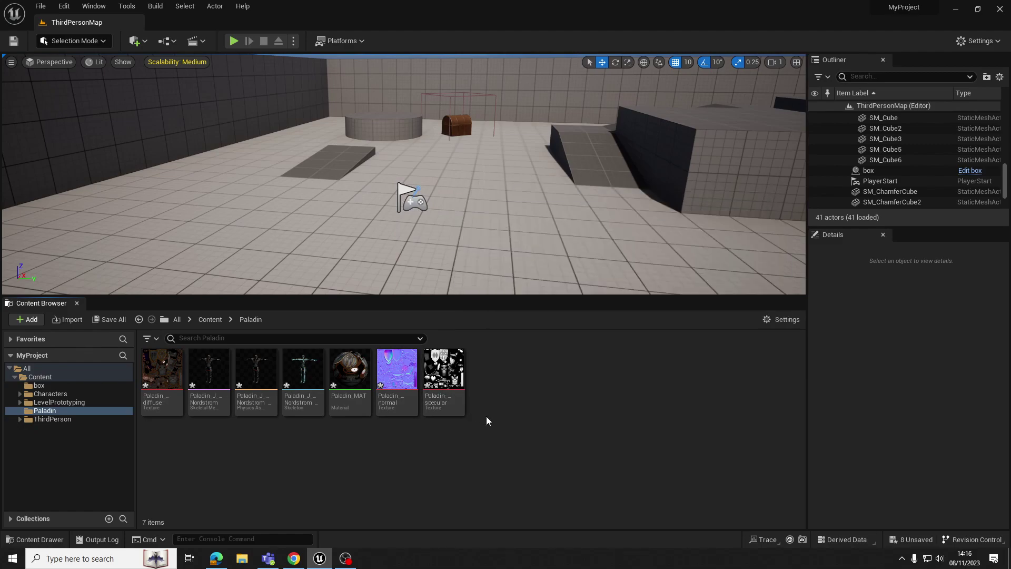
pyautogui.click(352, 395)
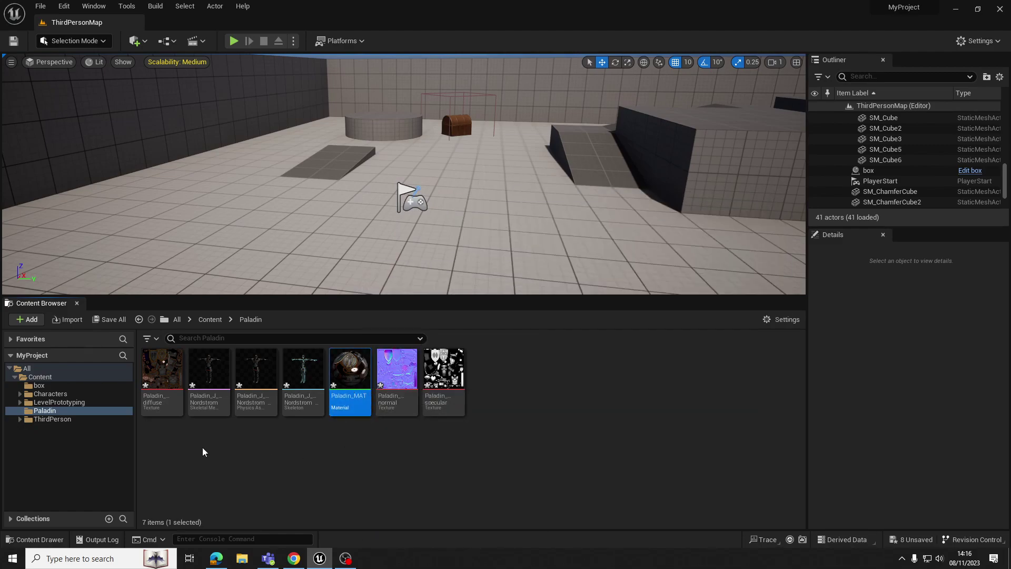
pyautogui.moveTo(350, 380)
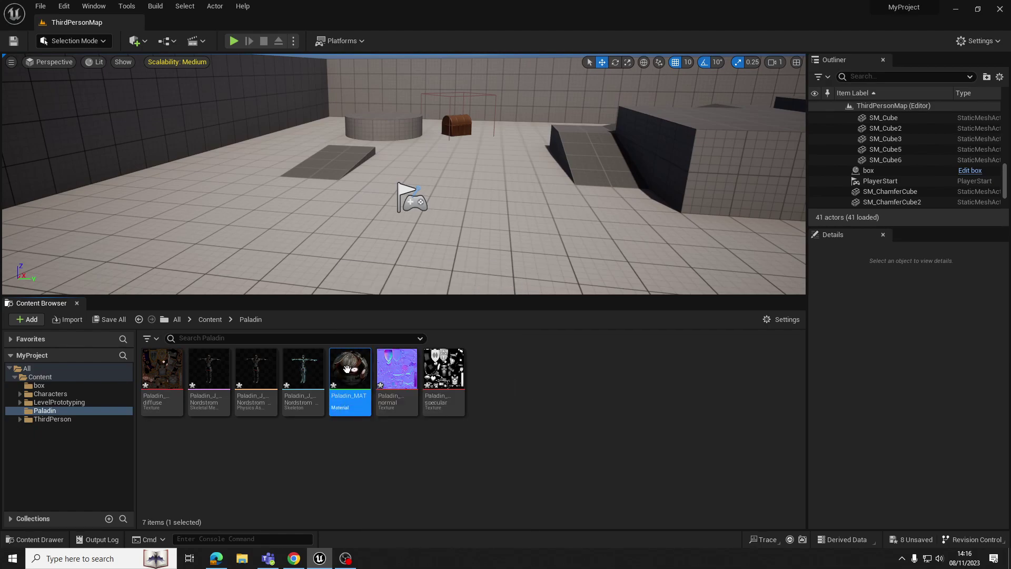
pyautogui.click(309, 399)
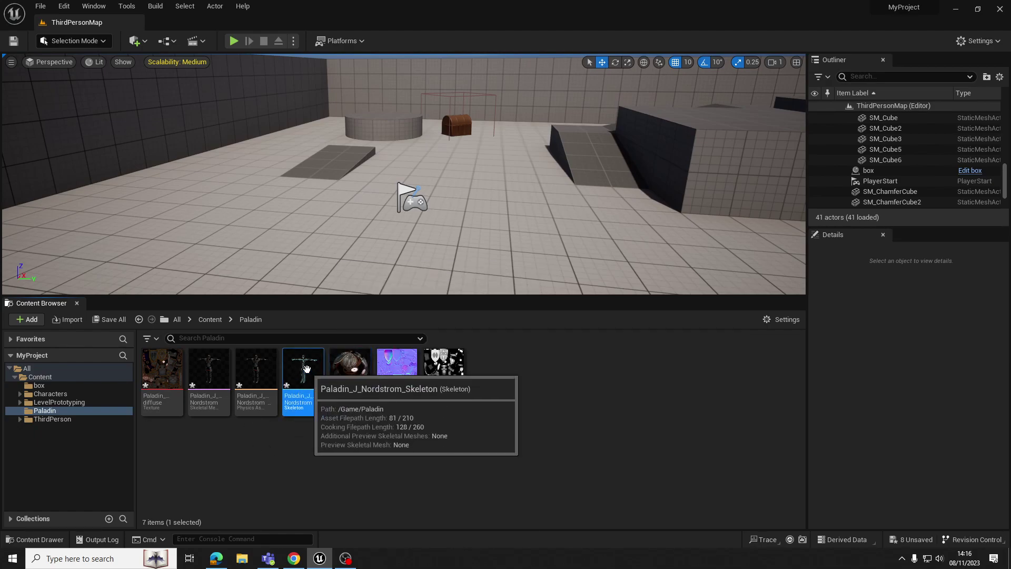
pyautogui.click(253, 391)
pyautogui.click(207, 392)
pyautogui.click(511, 466)
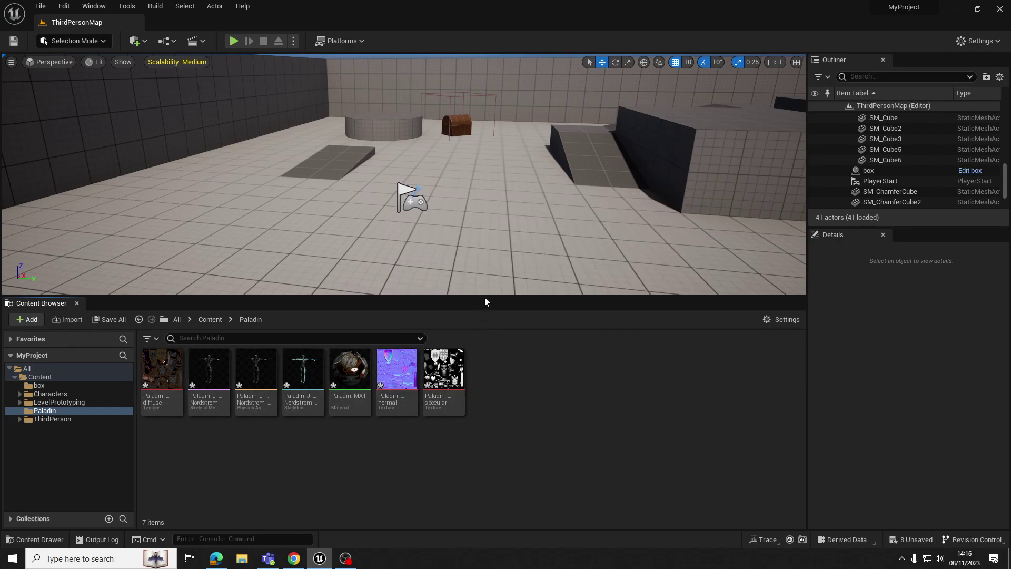
pyautogui.moveTo(484, 297); pyautogui.dragTo(483, 315)
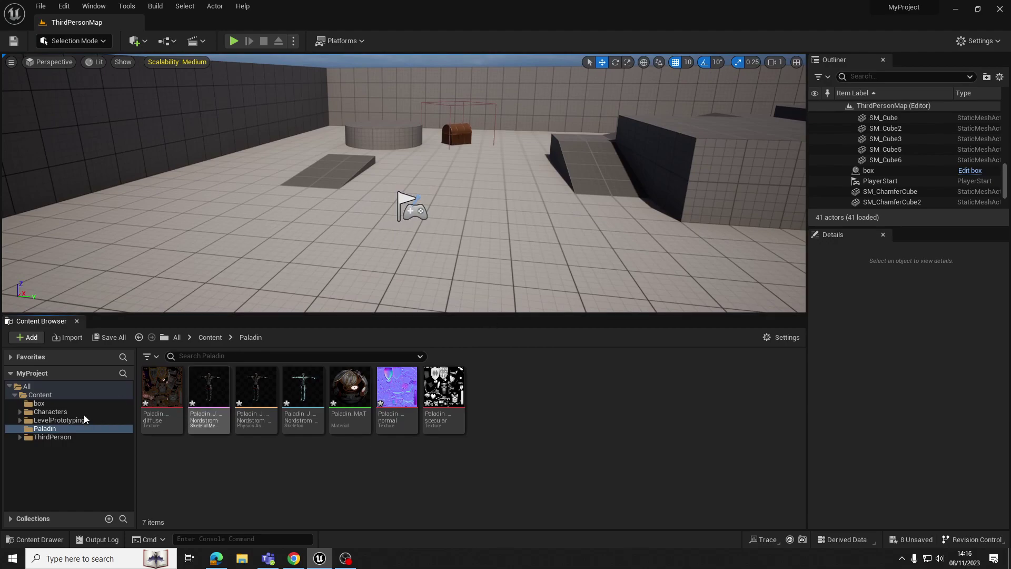
# Open the BP_ThirdPersonCharacter Blueprint from ThirdPerson > Blueprints.
pyautogui.click(50, 437)
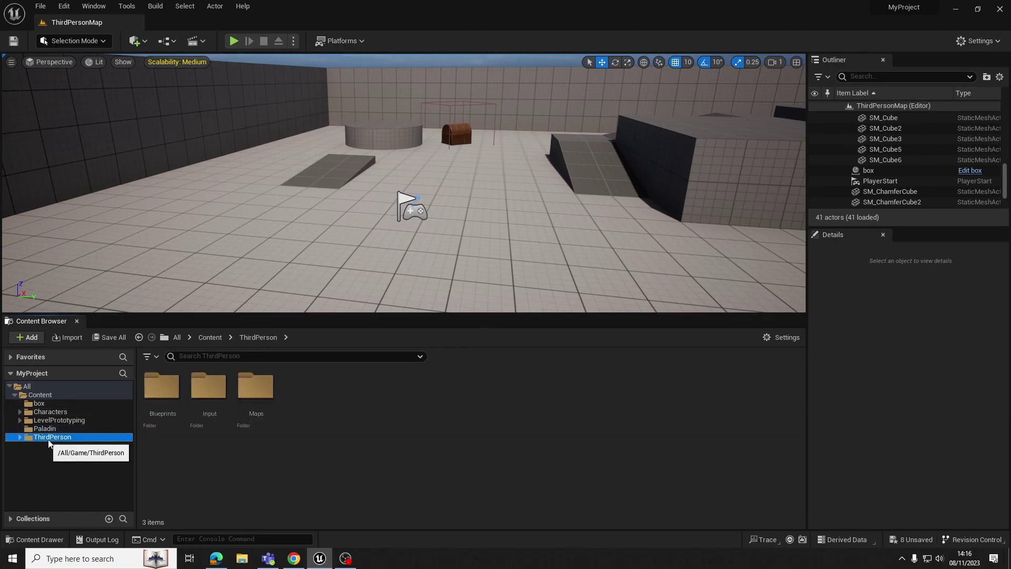
pyautogui.doubleClick(163, 395)
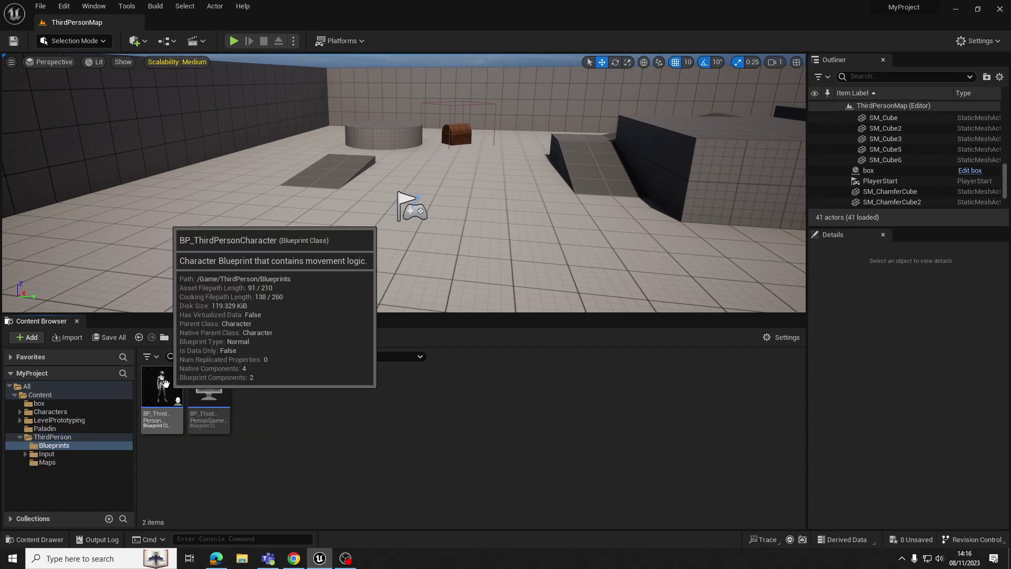
pyautogui.doubleClick(167, 388)
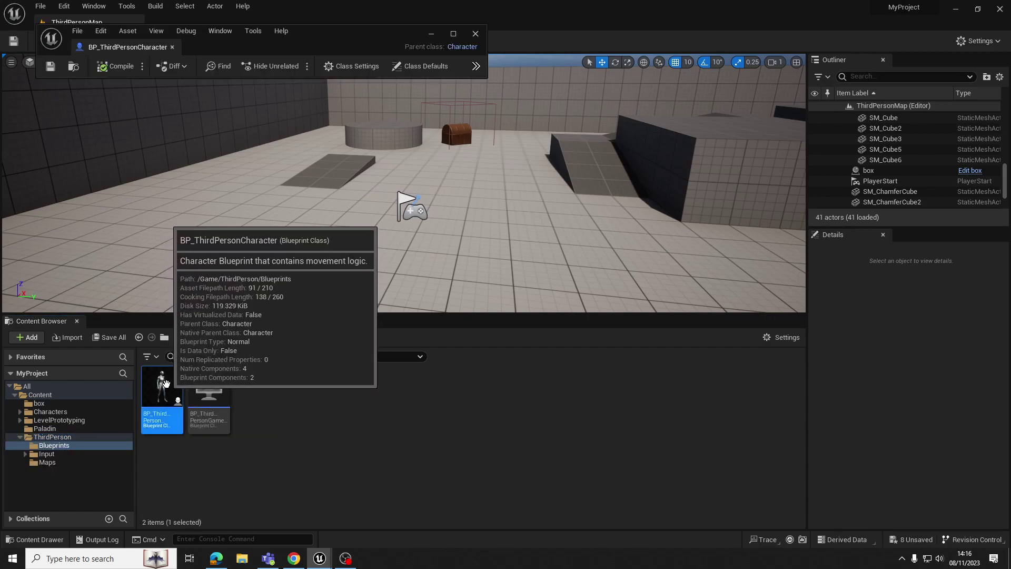
# Maximize the Blueprint editor and select the Mesh component in the Viewport preview.
pyautogui.click(454, 34)
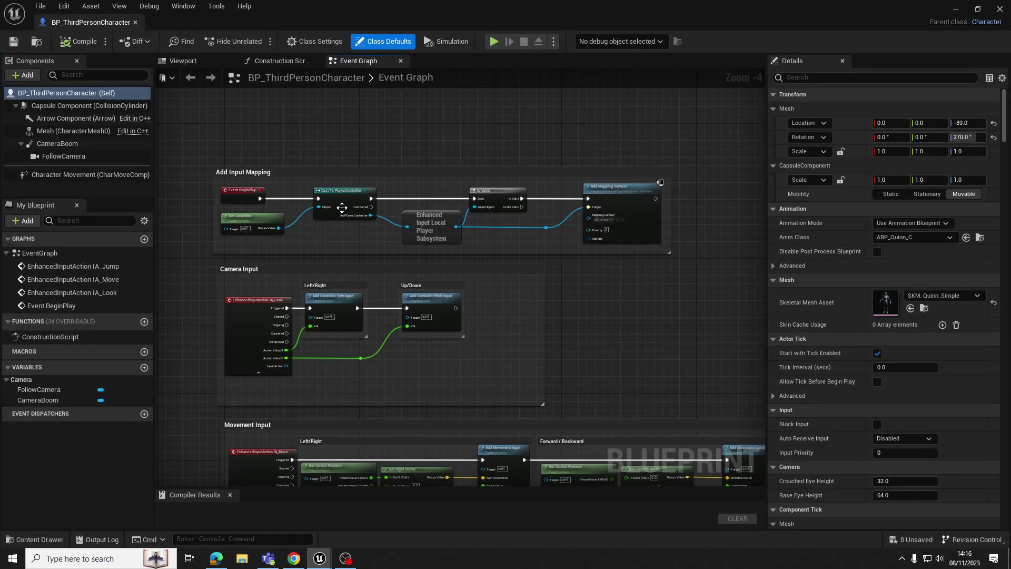
pyautogui.scroll(-2, 343, 207)
pyautogui.scroll(1, 450, 283)
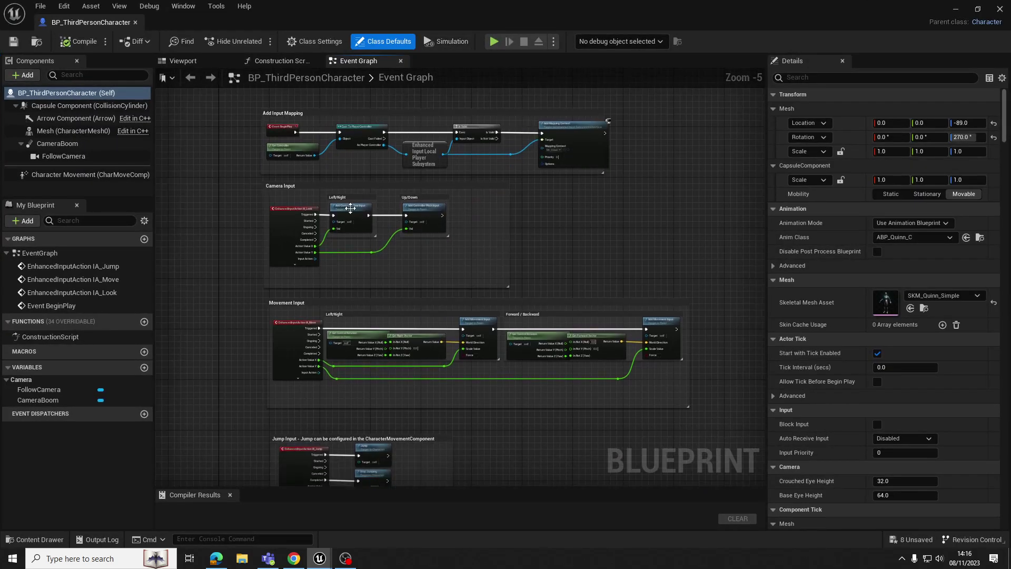
pyautogui.click(185, 62)
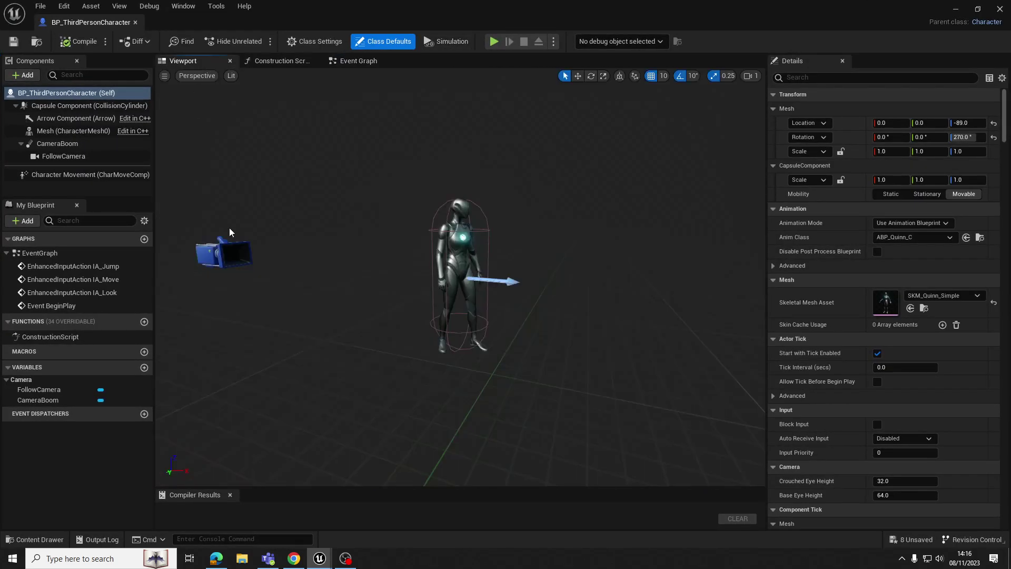
pyautogui.click(466, 254)
pyautogui.scroll(1, 460, 250)
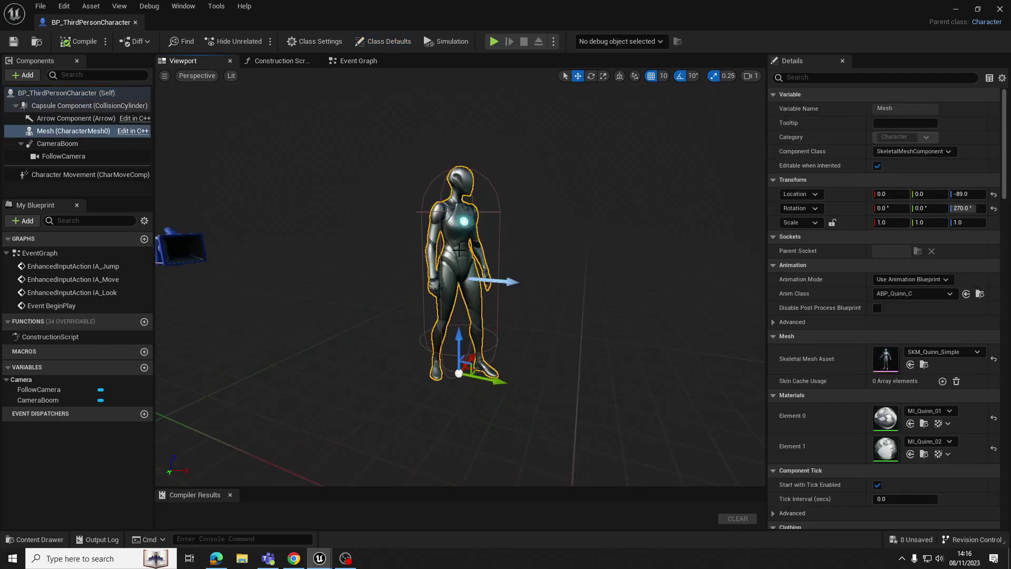
pyautogui.scroll(3, 459, 250)
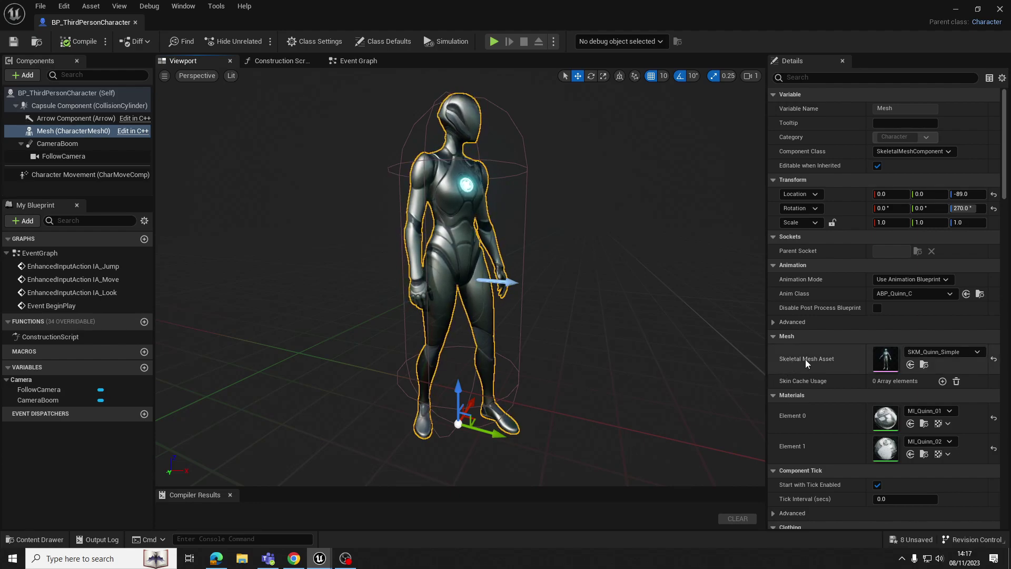
# Set the Mesh's Skeletal Mesh Asset to Paladin_J_Nordstrom and compile the Blueprint.
pyautogui.click(948, 353)
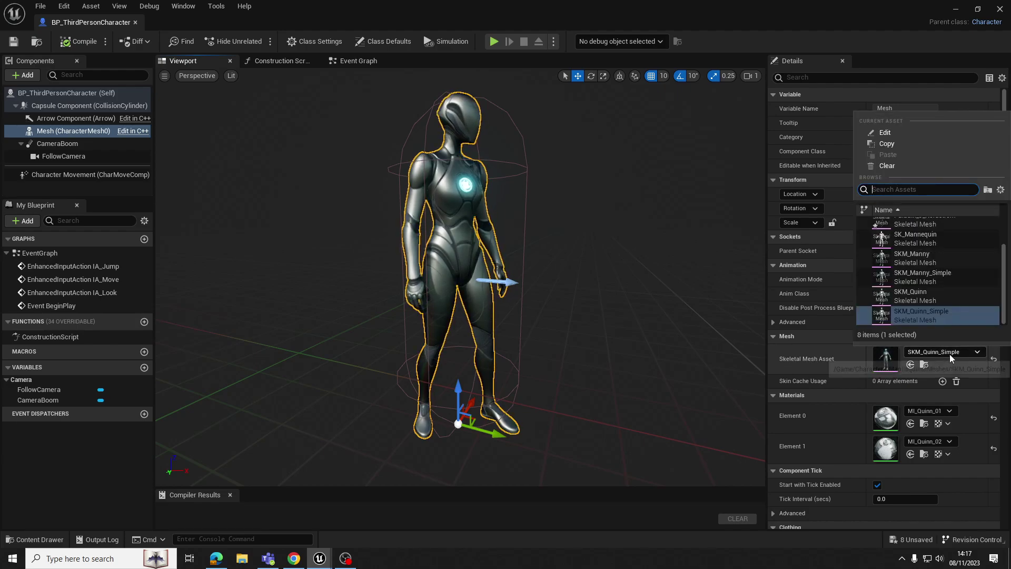
pyautogui.scroll(1, 922, 263)
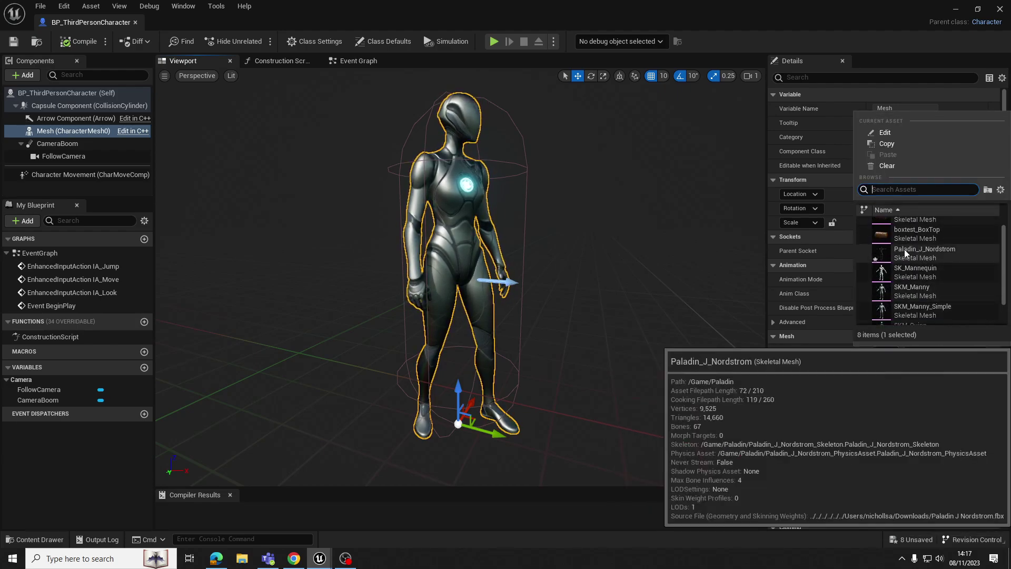
pyautogui.click(917, 251)
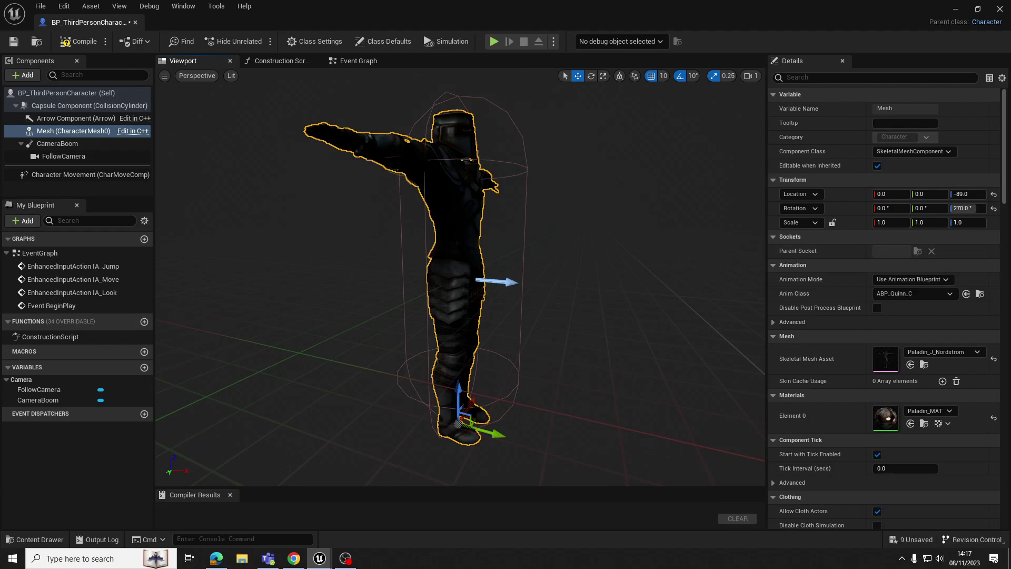
pyautogui.moveTo(461, 279); pyautogui.dragTo(430, 282, button='right')
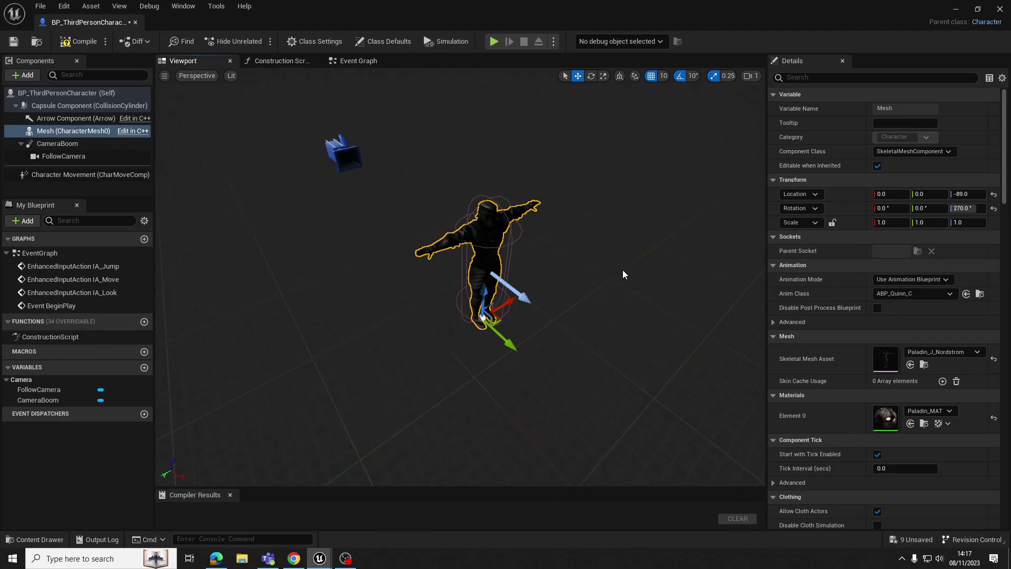
pyautogui.click(79, 41)
# Play-test the level walking the T-posed Paladin, then reopen BP_ThirdPersonCharacter.
pyautogui.click(956, 8)
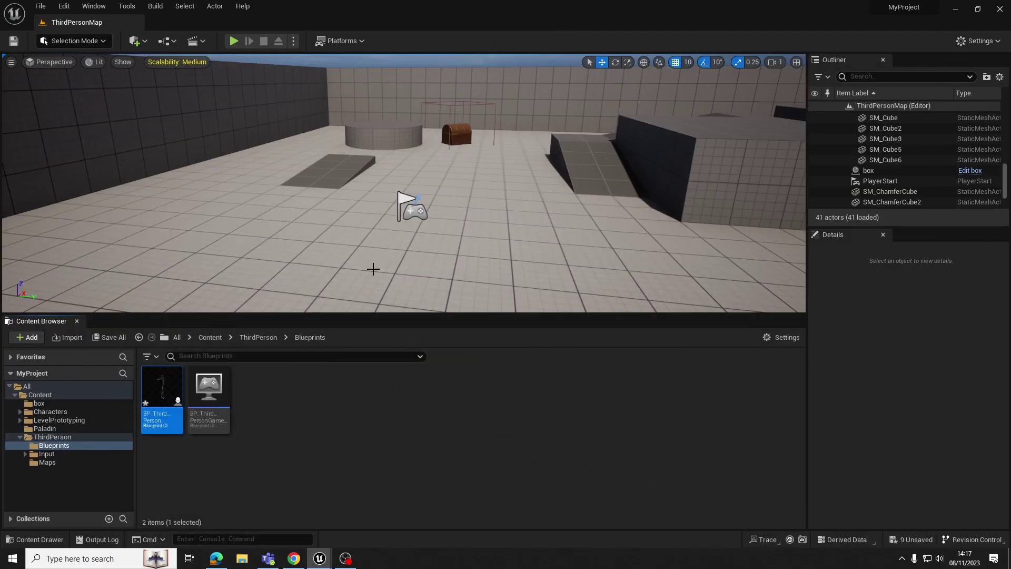
pyautogui.moveTo(326, 314); pyautogui.dragTo(326, 338)
pyautogui.click(234, 41)
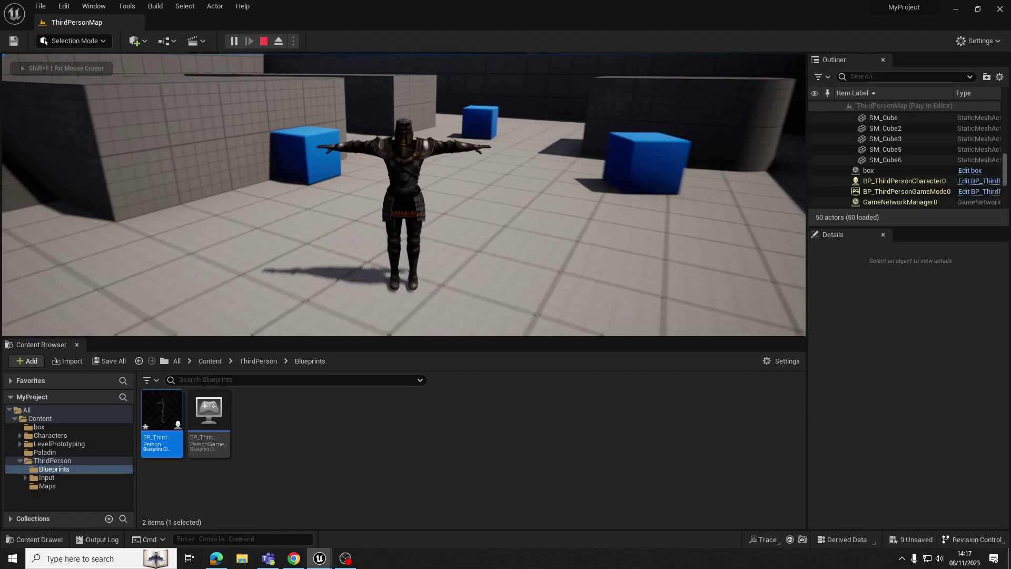
pyautogui.press('w')
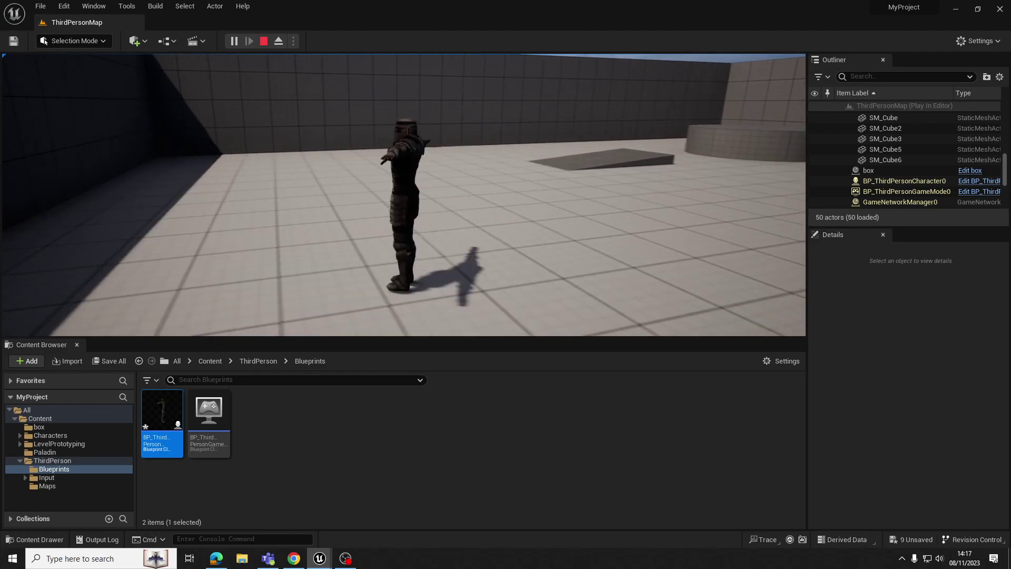
pyautogui.press('Escape')
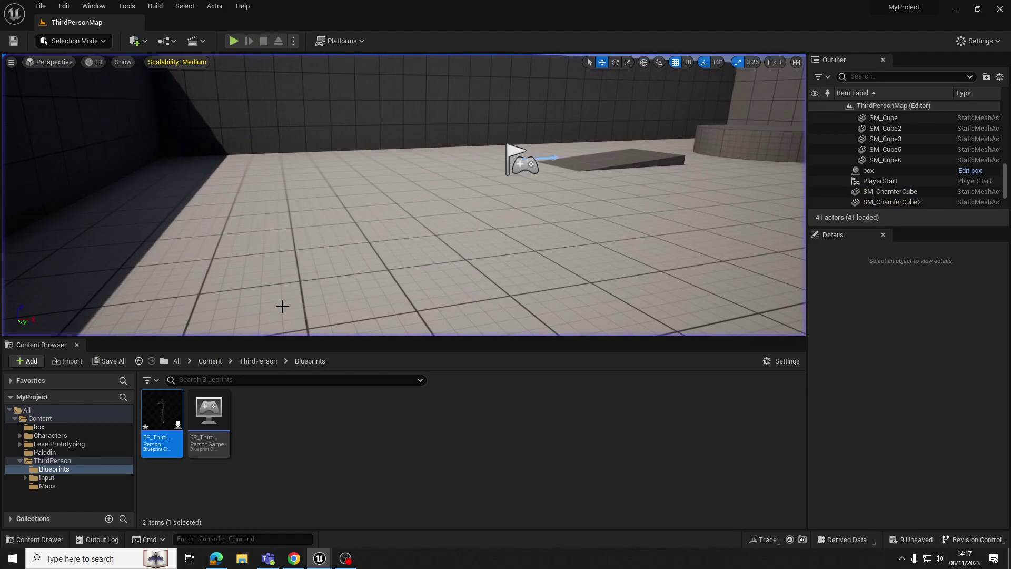
pyautogui.doubleClick(169, 411)
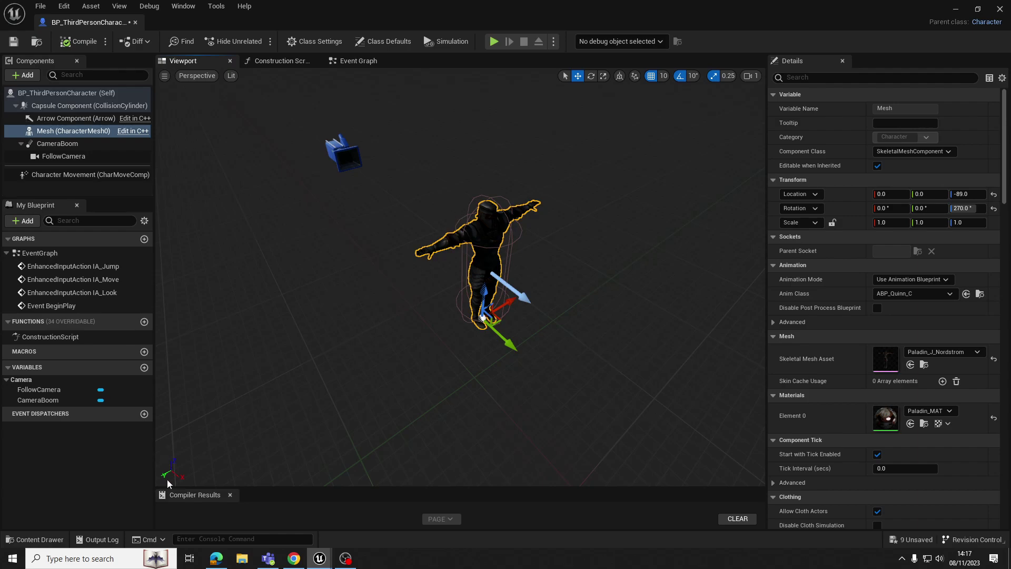
# Search Mixamo animations for 'idle' and apply the plain Idle animation to the Paladin.
pyautogui.click(299, 557)
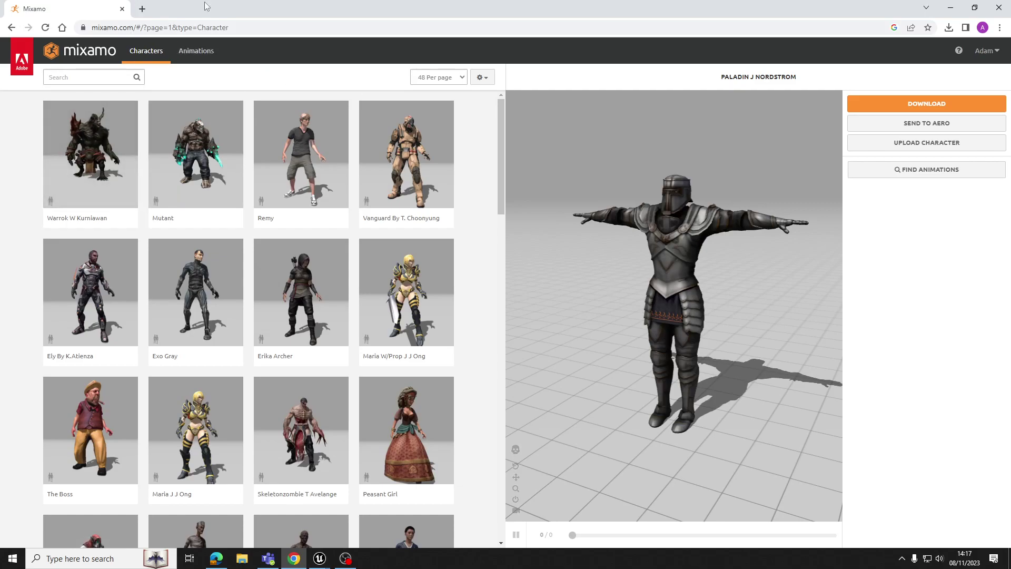
pyautogui.click(195, 53)
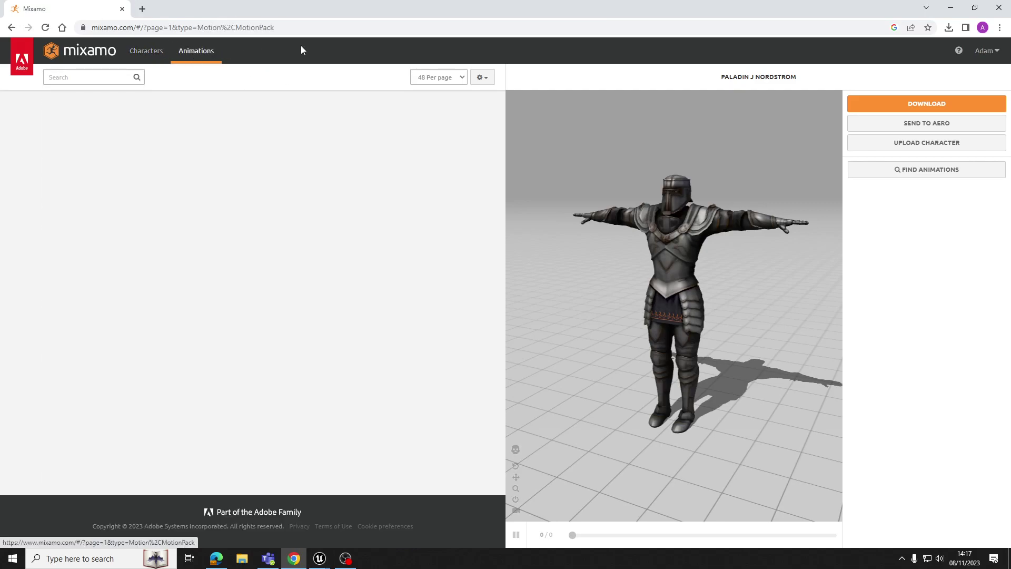
pyautogui.click(97, 77)
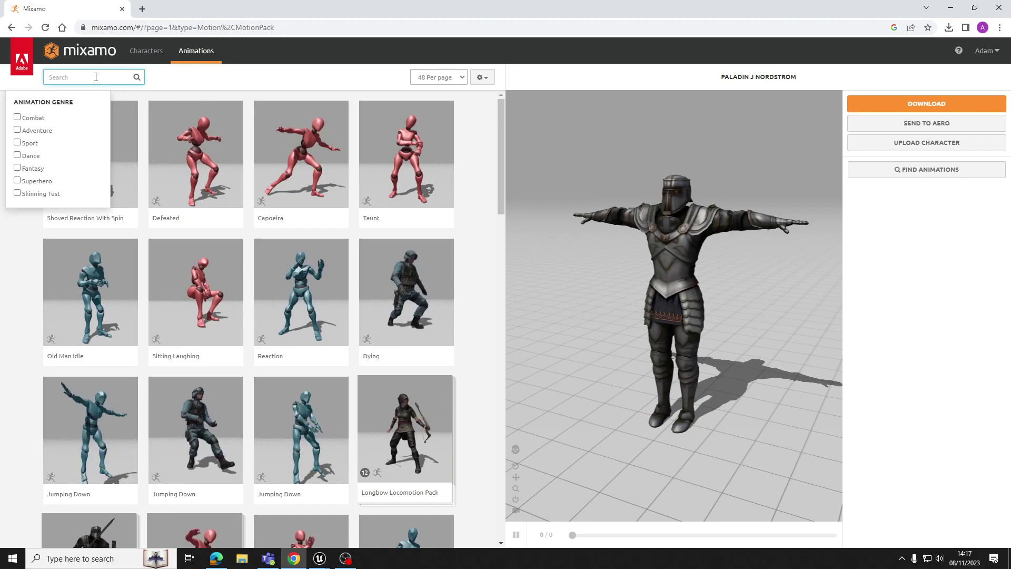
pyautogui.write('idle')
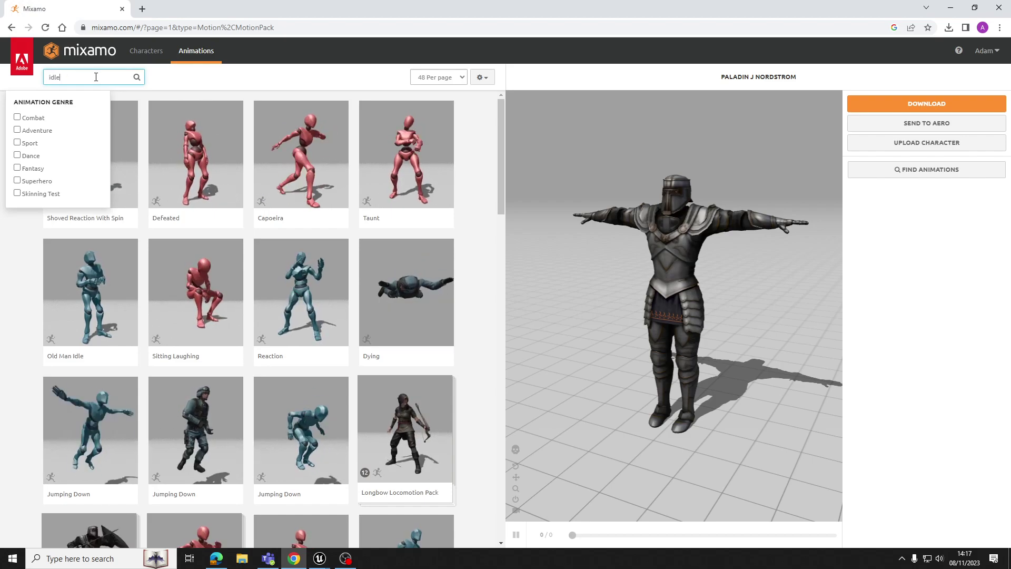
pyautogui.press('Return')
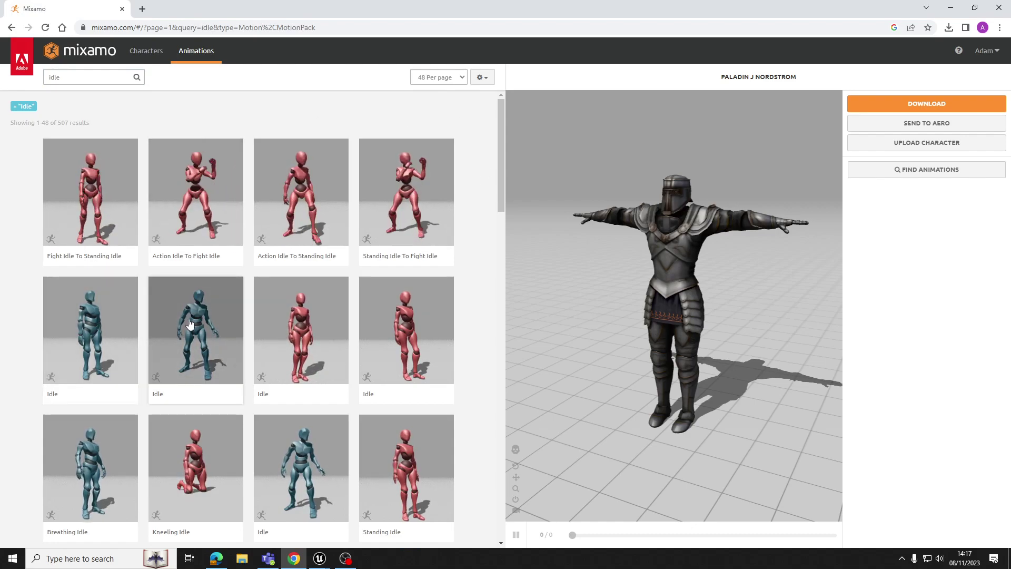
pyautogui.click(190, 345)
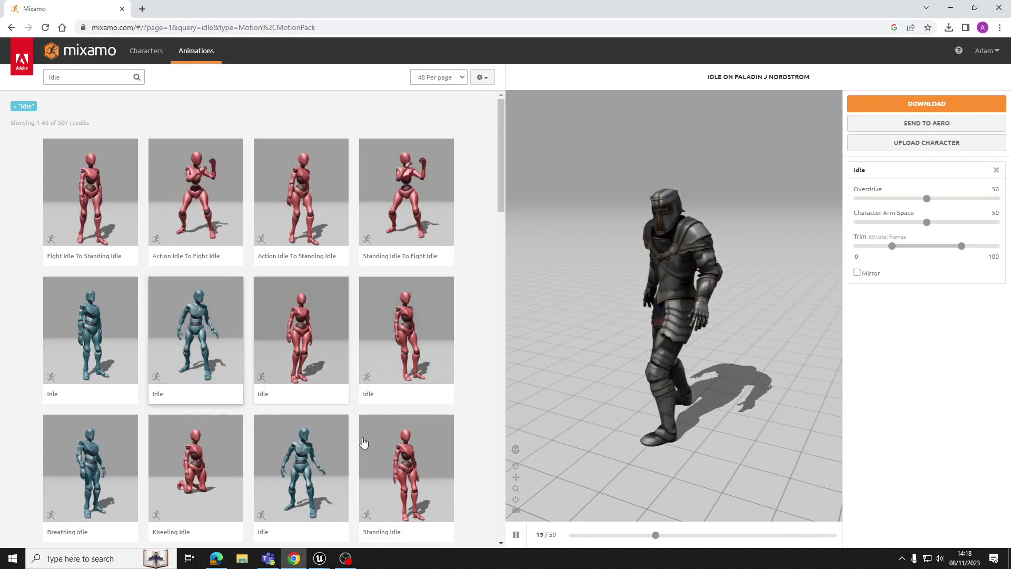
pyautogui.scroll(-1, 271, 316)
pyautogui.scroll(1, 232, 313)
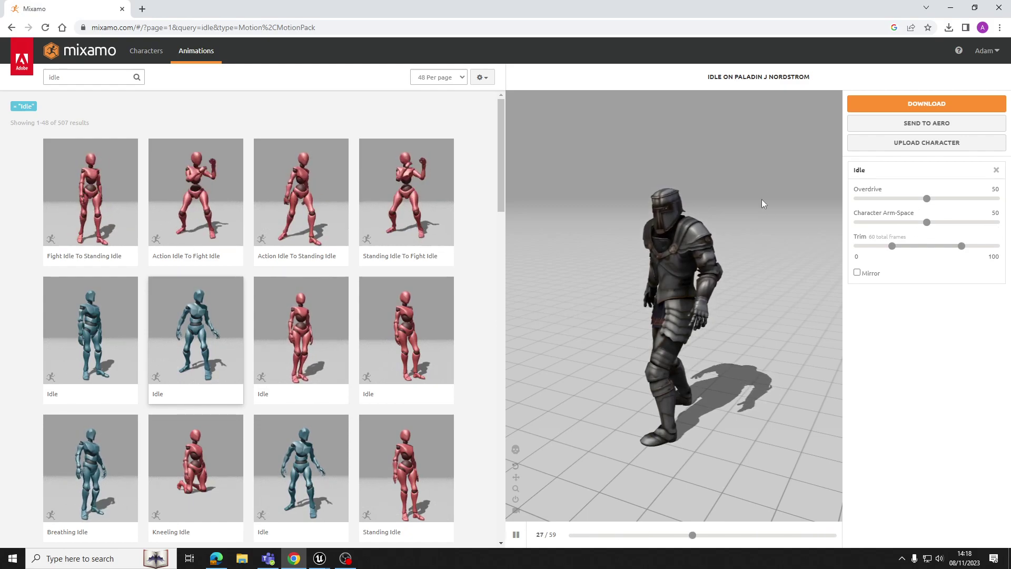
# Download the Idle animation as FBX Binary at 30 fps Without Skin, saved as 'Idle (2).fbx'.
pyautogui.click(929, 107)
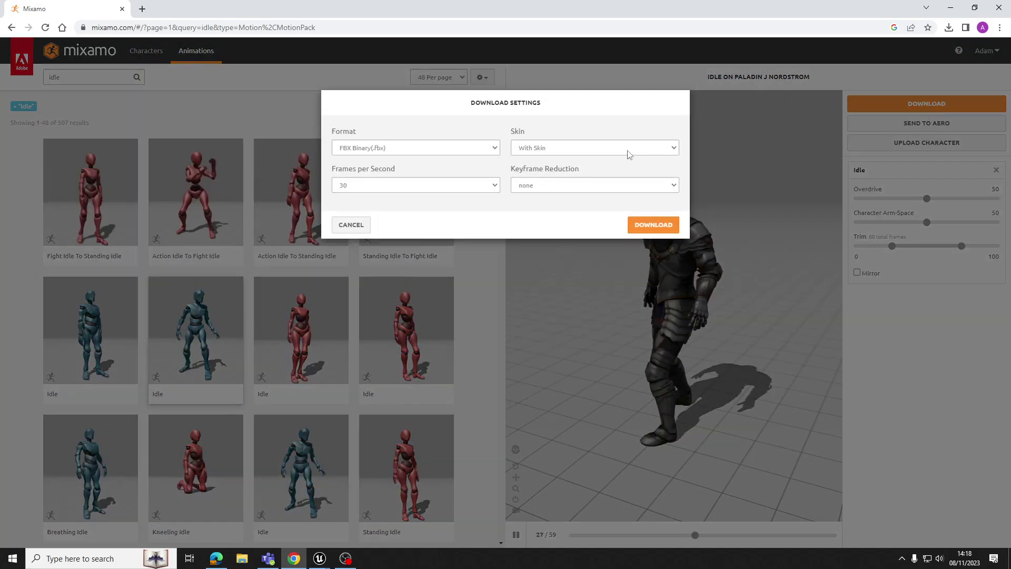
pyautogui.click(567, 152)
pyautogui.click(564, 159)
pyautogui.click(564, 150)
pyautogui.click(558, 160)
pyautogui.click(567, 153)
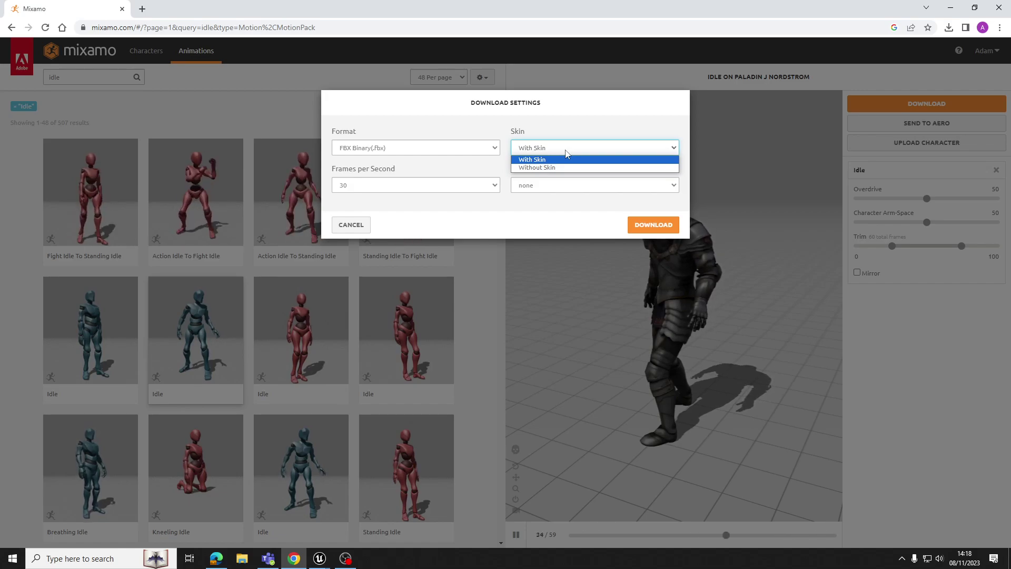
pyautogui.click(551, 167)
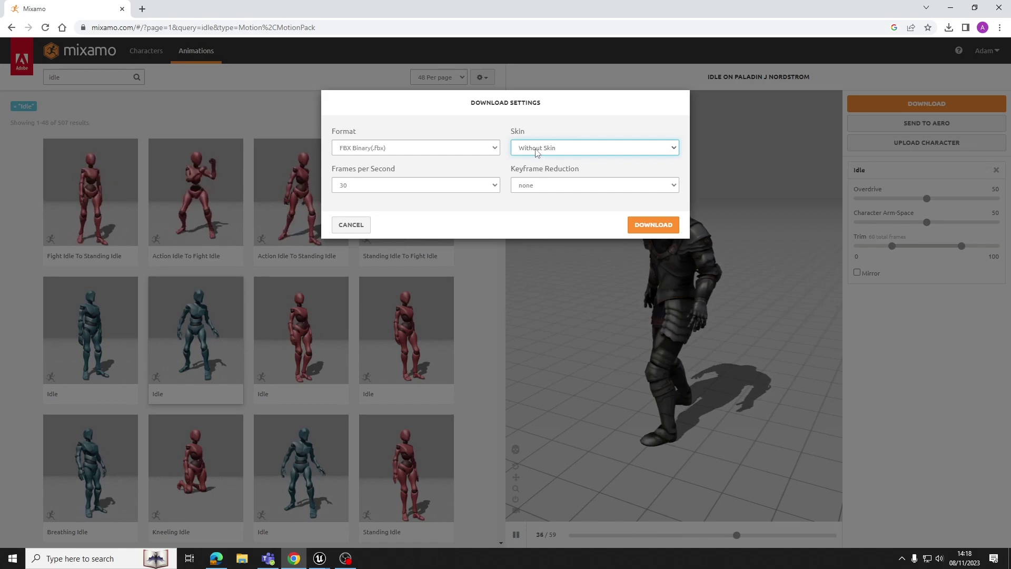
pyautogui.click(654, 225)
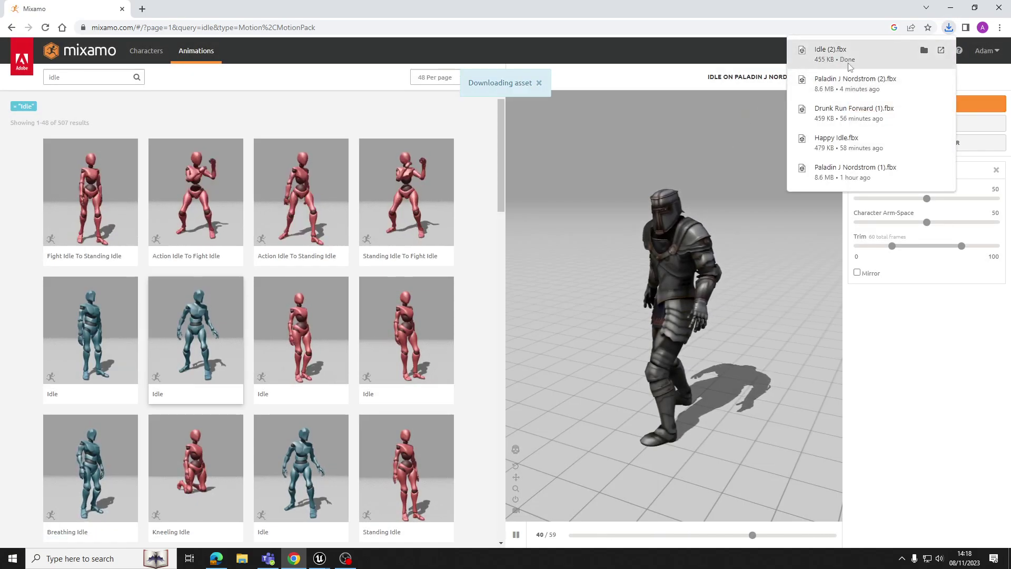
pyautogui.scroll(-8, 436, 488)
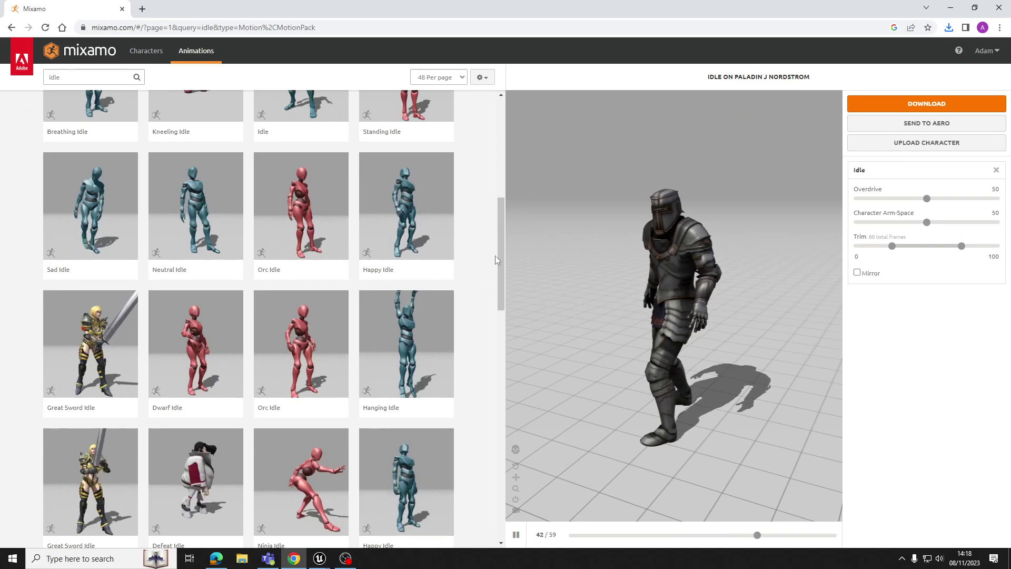
pyautogui.scroll(8, 436, 488)
# Import the Idle (2) FBX into the Paladin folder, keeping the Paladin_J_Nordstrom skeleton.
pyautogui.moveTo(319, 559)
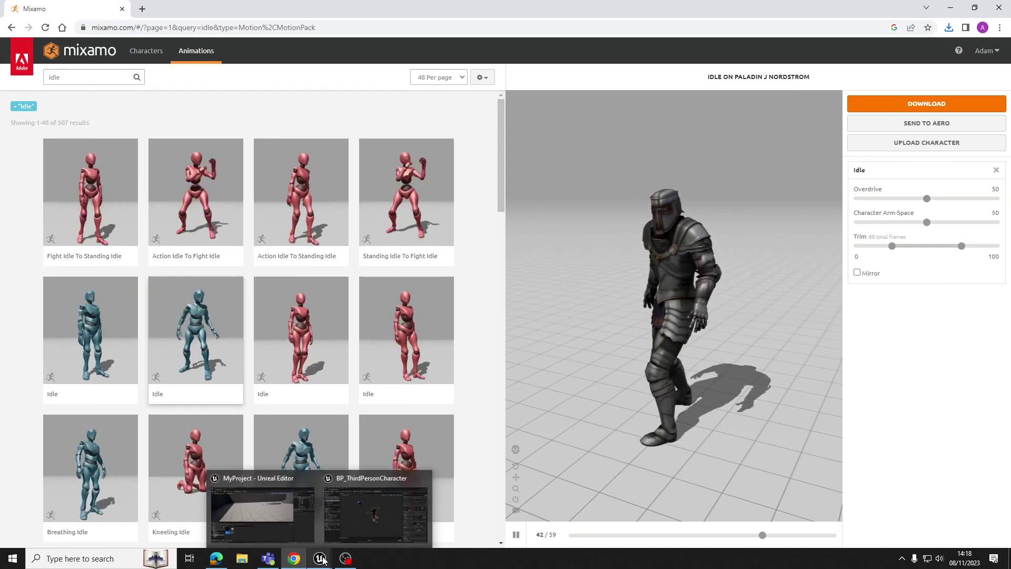
pyautogui.click(379, 506)
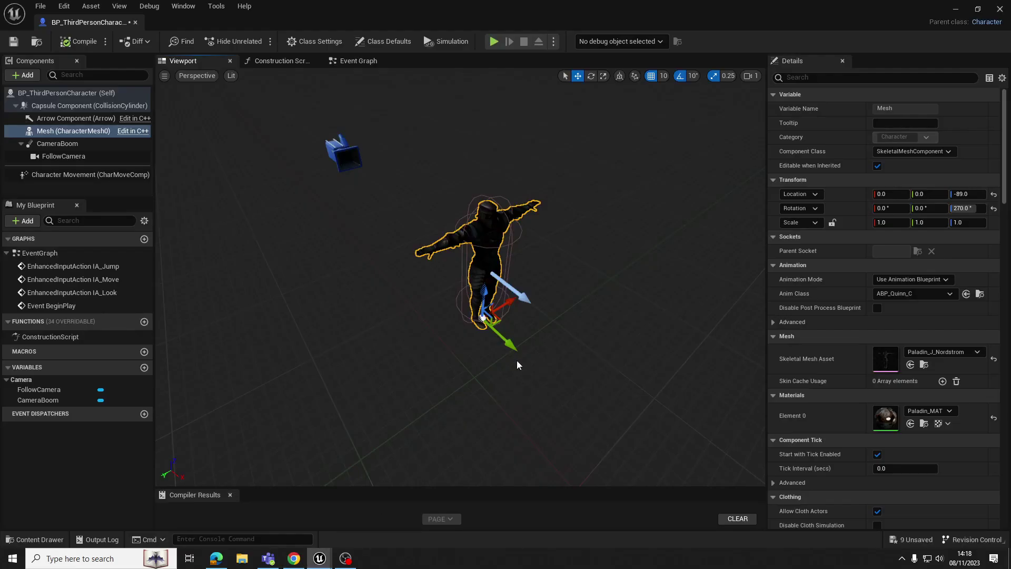
pyautogui.click(36, 539)
pyautogui.doubleClick(346, 239)
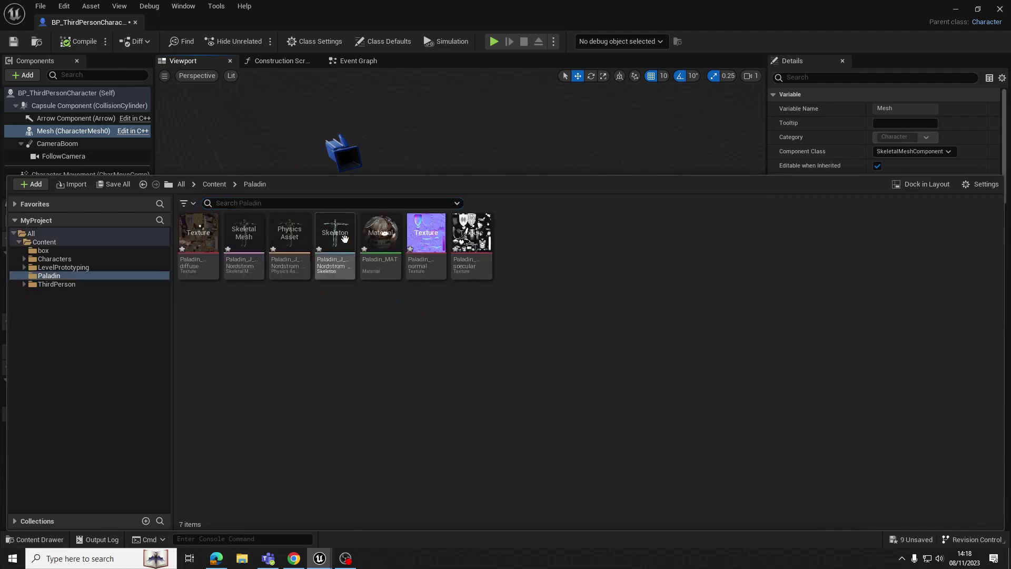
pyautogui.click(85, 187)
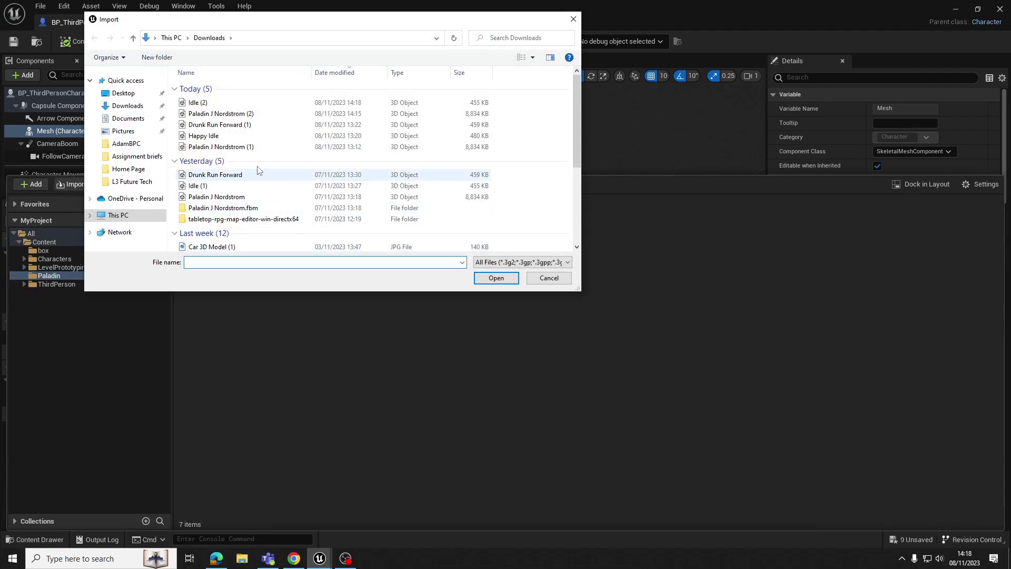
pyautogui.click(340, 102)
pyautogui.click(496, 278)
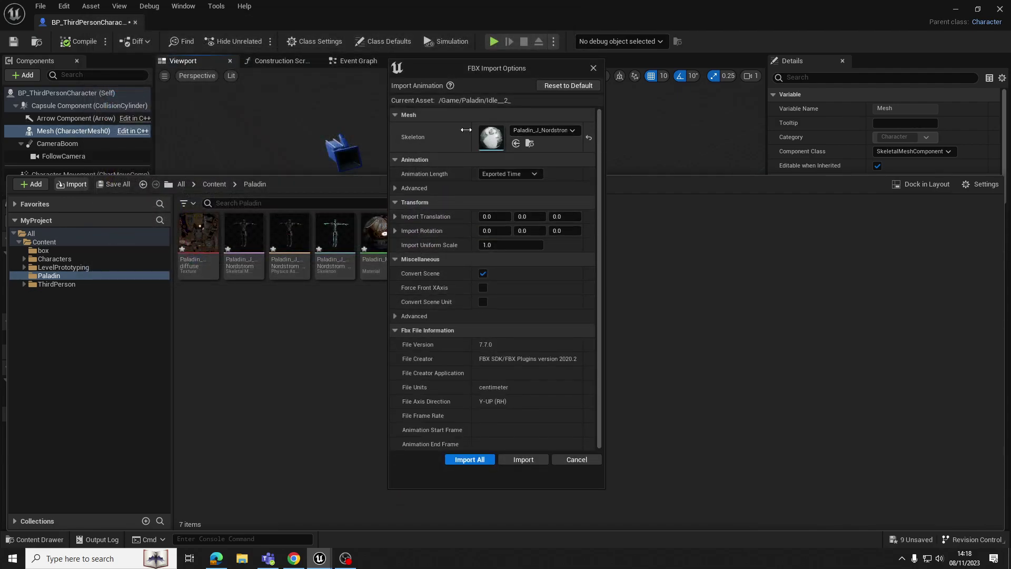
pyautogui.click(535, 131)
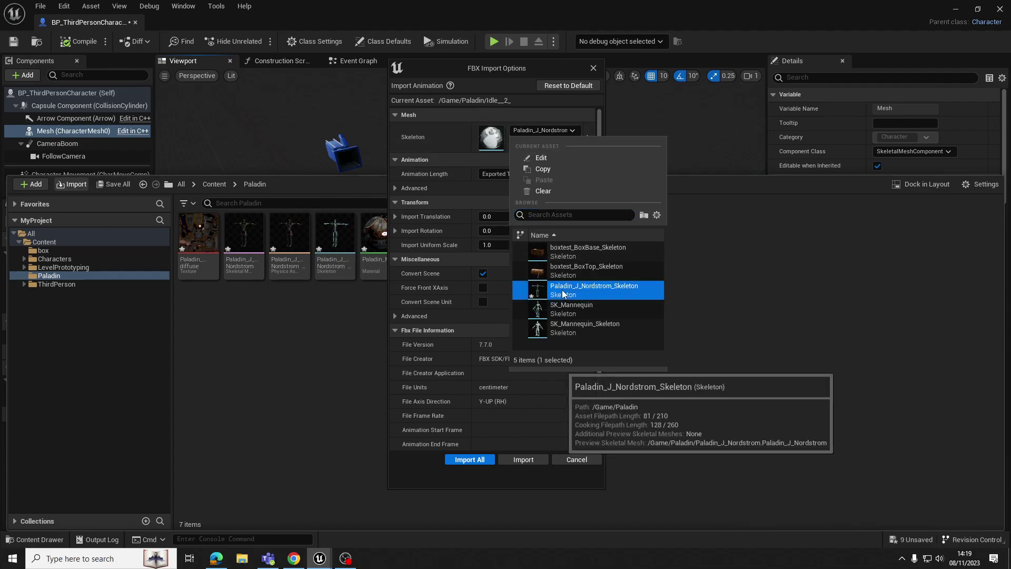
pyautogui.click(535, 134)
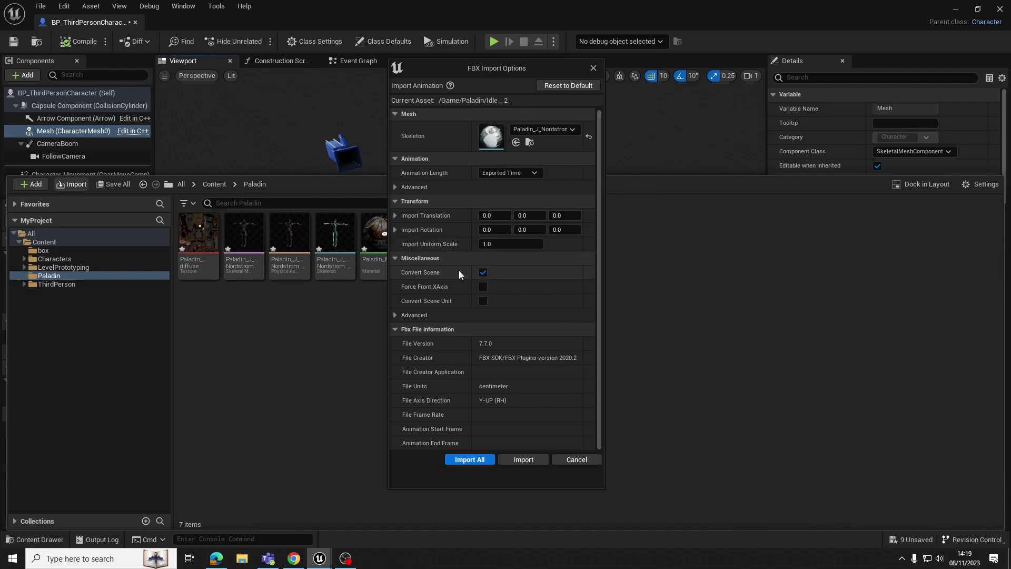
pyautogui.click(483, 461)
# Open the imported Idle_2_ animation to preview it, then close it.
pyautogui.click(37, 540)
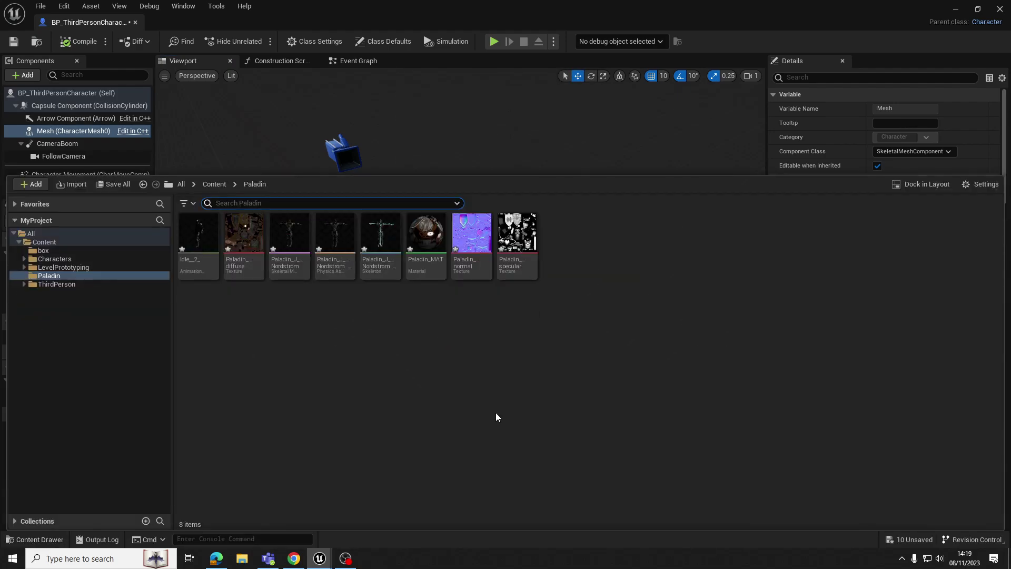
pyautogui.moveTo(198, 241)
pyautogui.doubleClick(198, 240)
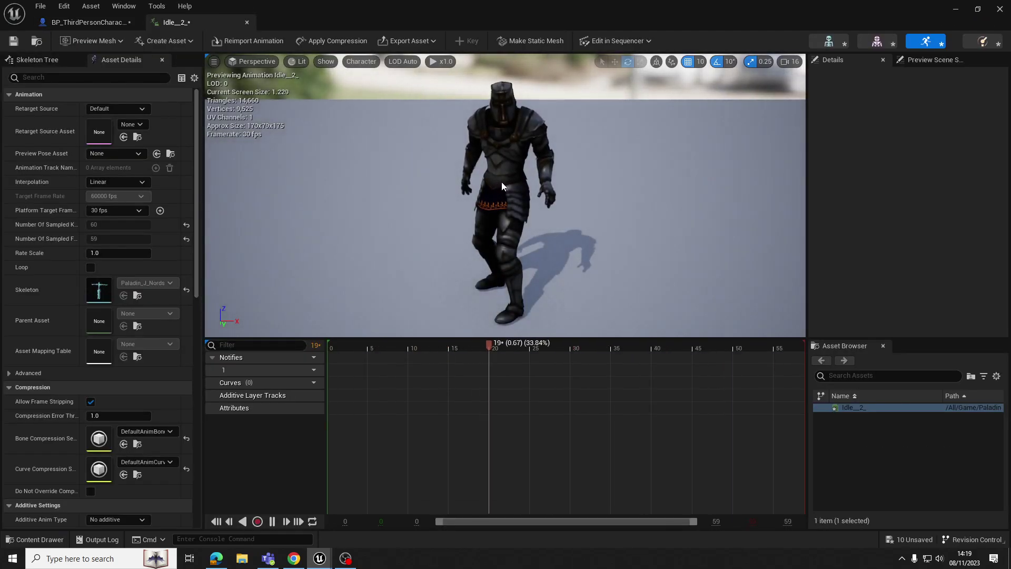
pyautogui.click(247, 22)
# Search Mixamo for 'run' and apply the Slow Run animation to the Paladin.
pyautogui.click(293, 560)
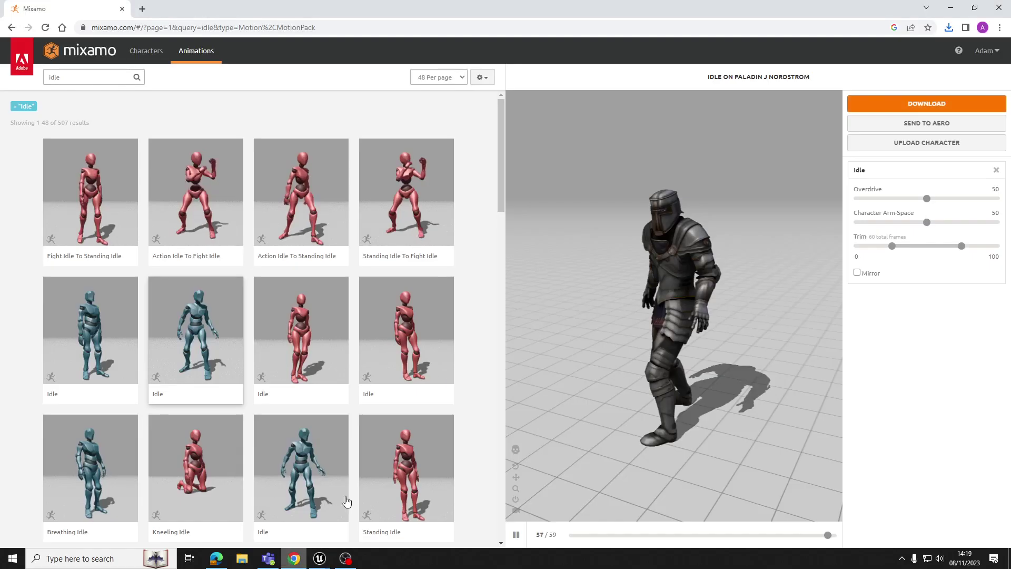
pyautogui.doubleClick(97, 82)
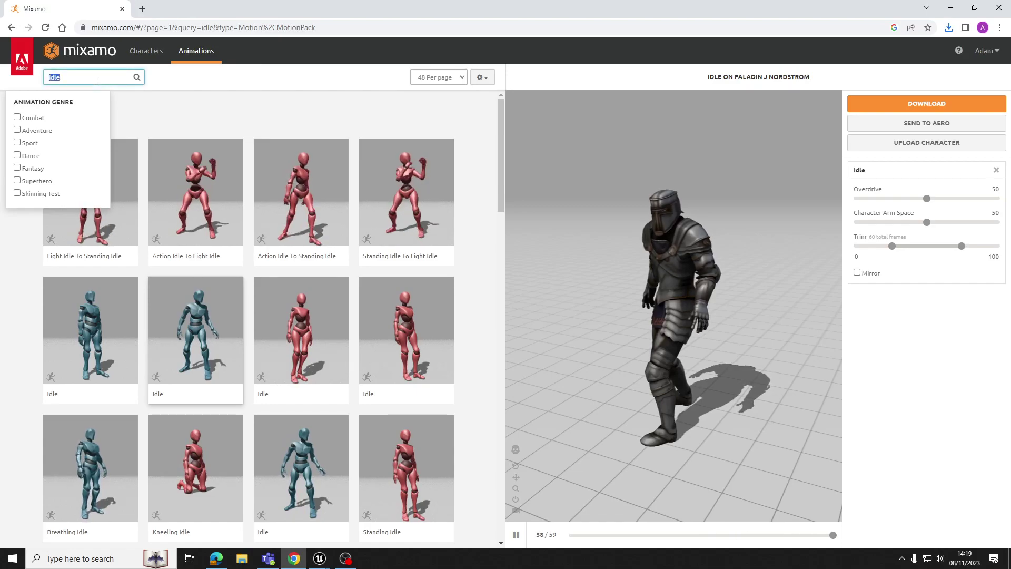
pyautogui.write('run')
pyautogui.press('Return')
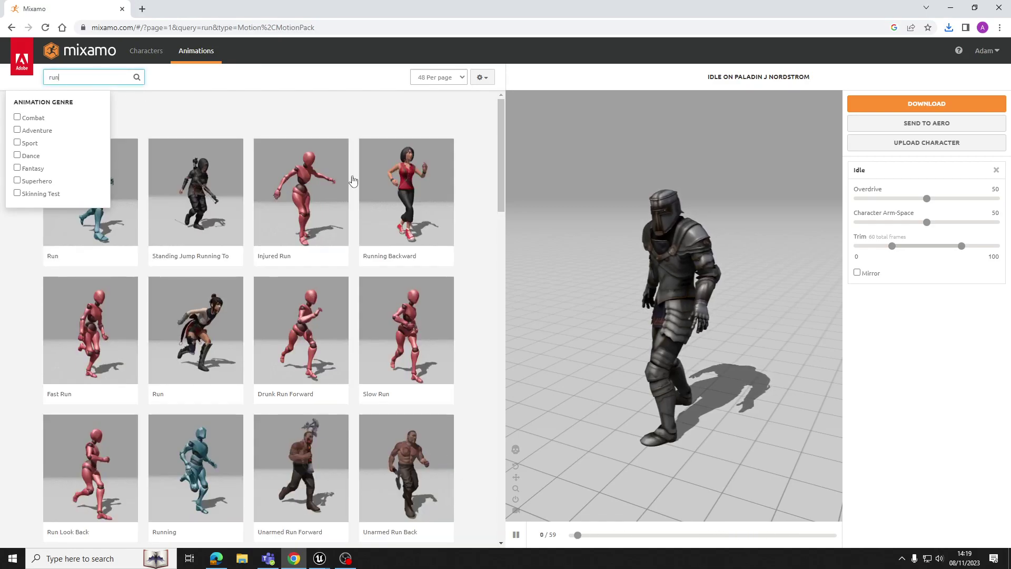
pyautogui.click(478, 188)
pyautogui.scroll(-6, 478, 187)
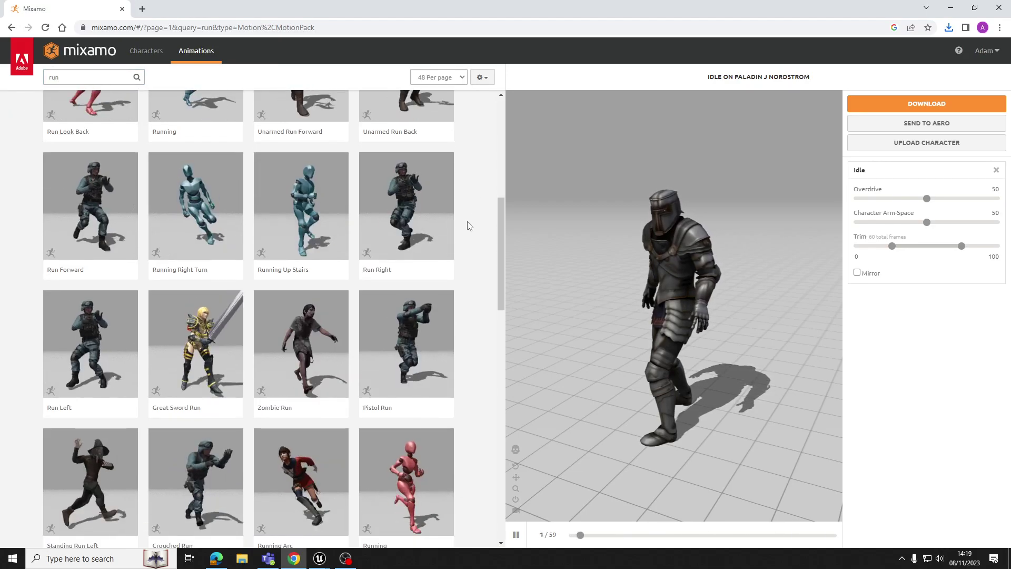
pyautogui.scroll(6, 470, 222)
pyautogui.scroll(1, 474, 181)
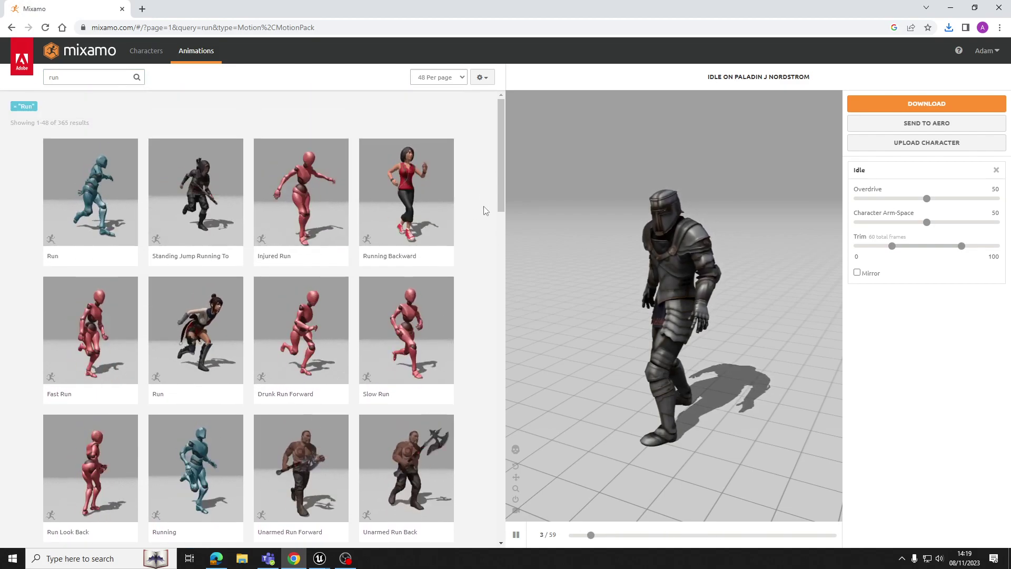
pyautogui.click(447, 318)
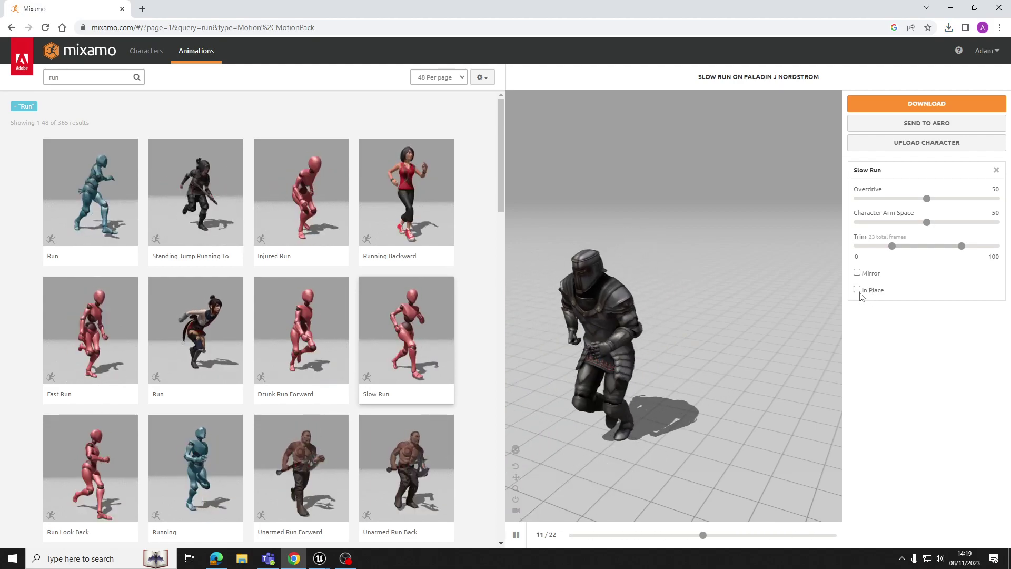
# Make Slow Run in place with Overdrive 60 and download it as FBX without skin.
pyautogui.click(857, 289)
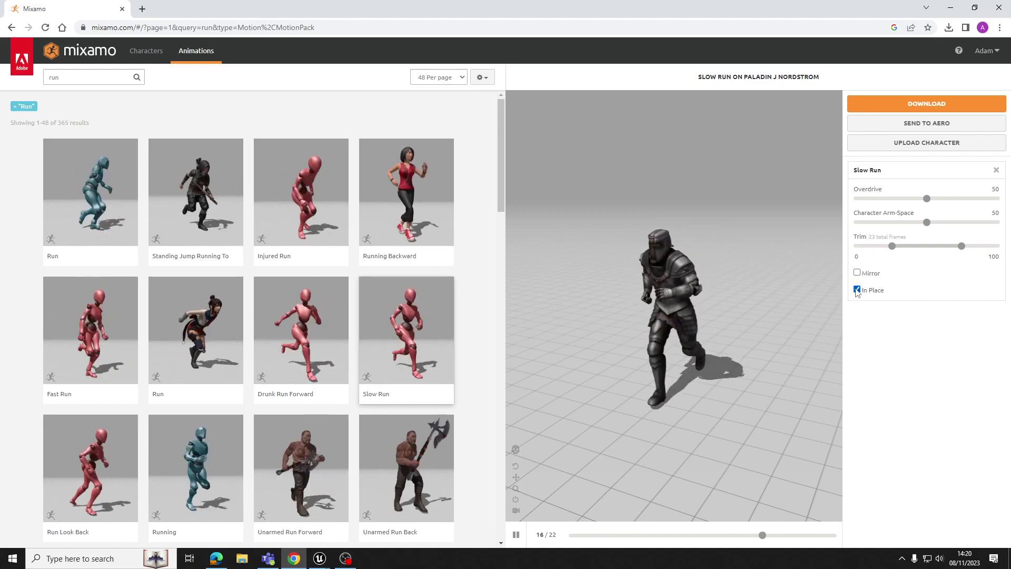
pyautogui.moveTo(925, 202); pyautogui.dragTo(947, 200)
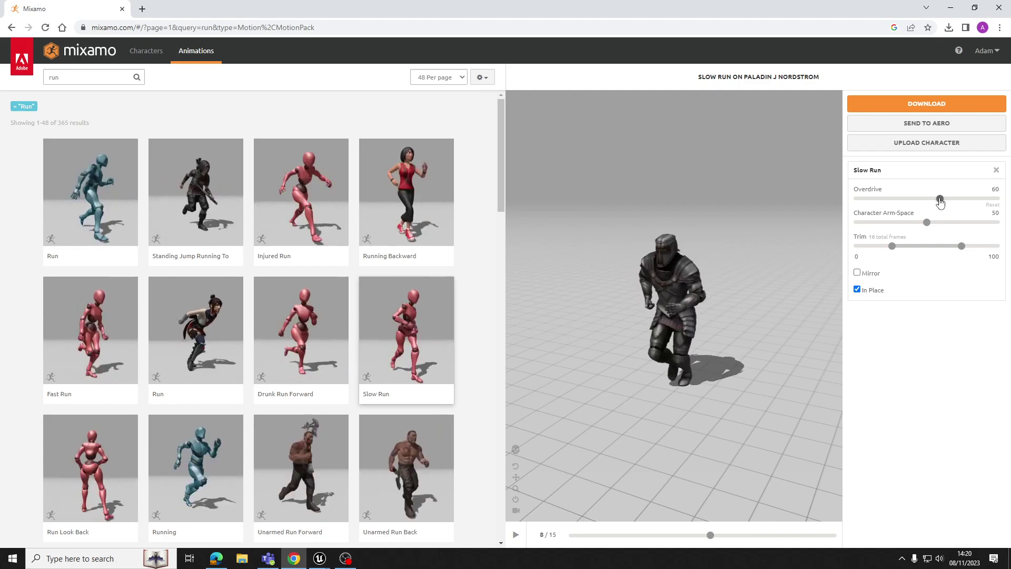
pyautogui.moveTo(940, 203); pyautogui.dragTo(941, 203)
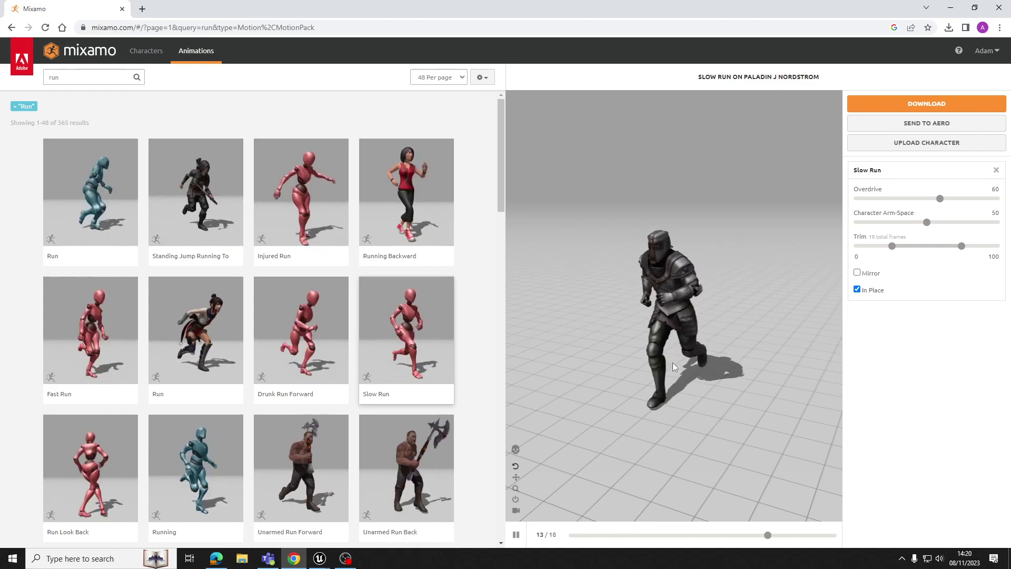
pyautogui.click(885, 105)
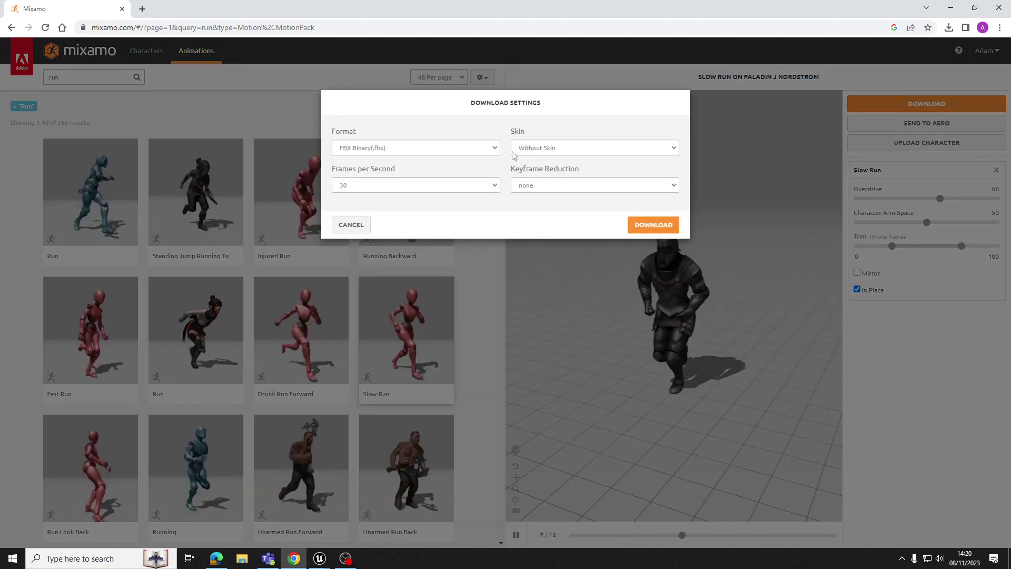
pyautogui.click(648, 224)
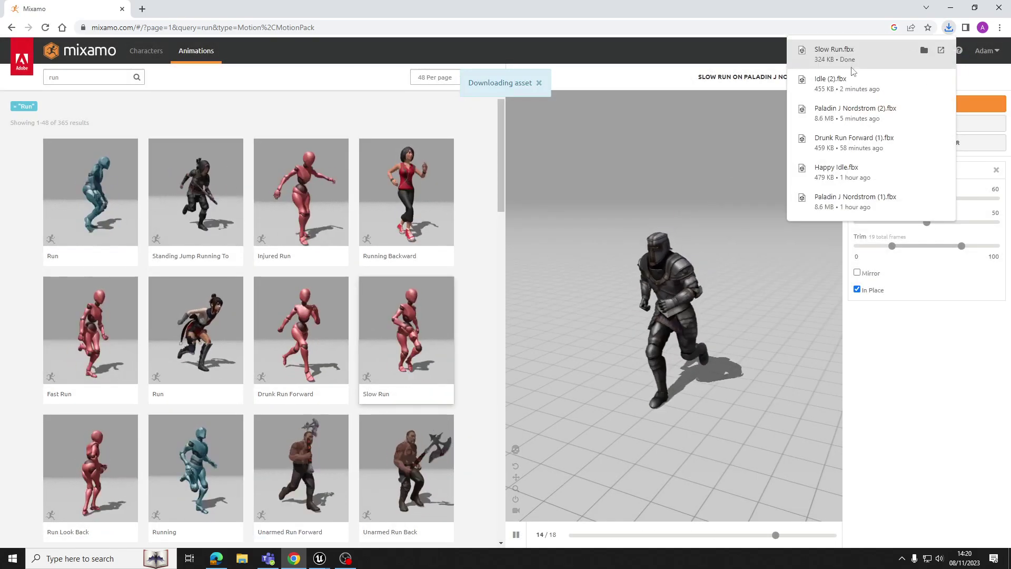
# Import the Slow Run FBX into the Paladin folder on the Paladin_J_Nordstrom skeleton.
pyautogui.click(320, 558)
pyautogui.click(379, 511)
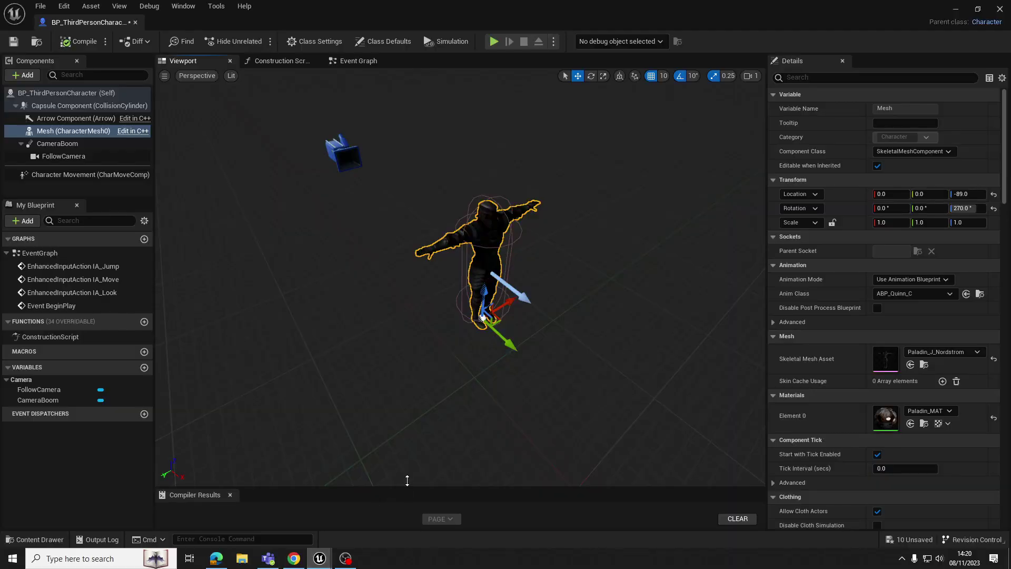
pyautogui.click(34, 539)
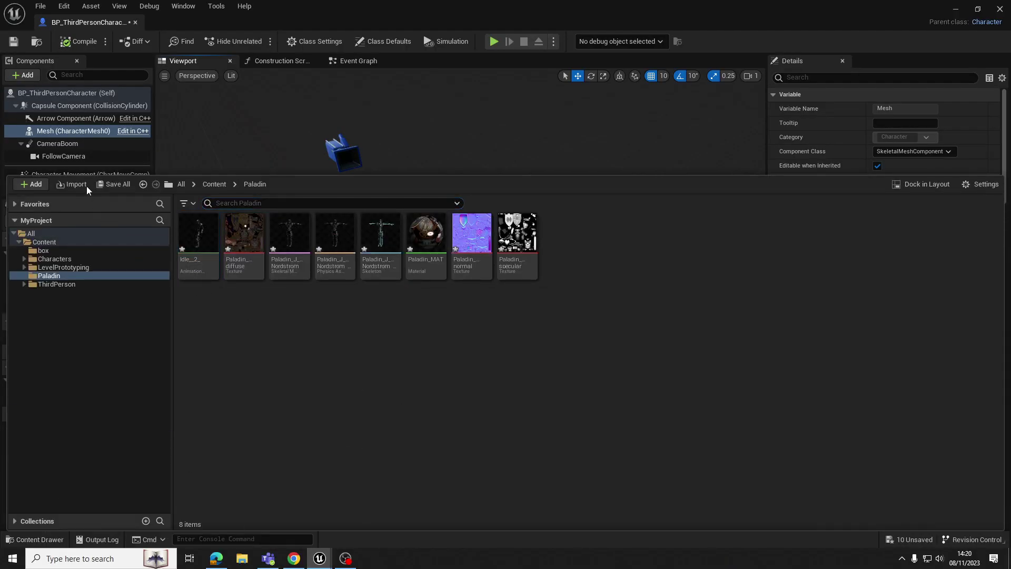
pyautogui.click(87, 186)
pyautogui.doubleClick(332, 100)
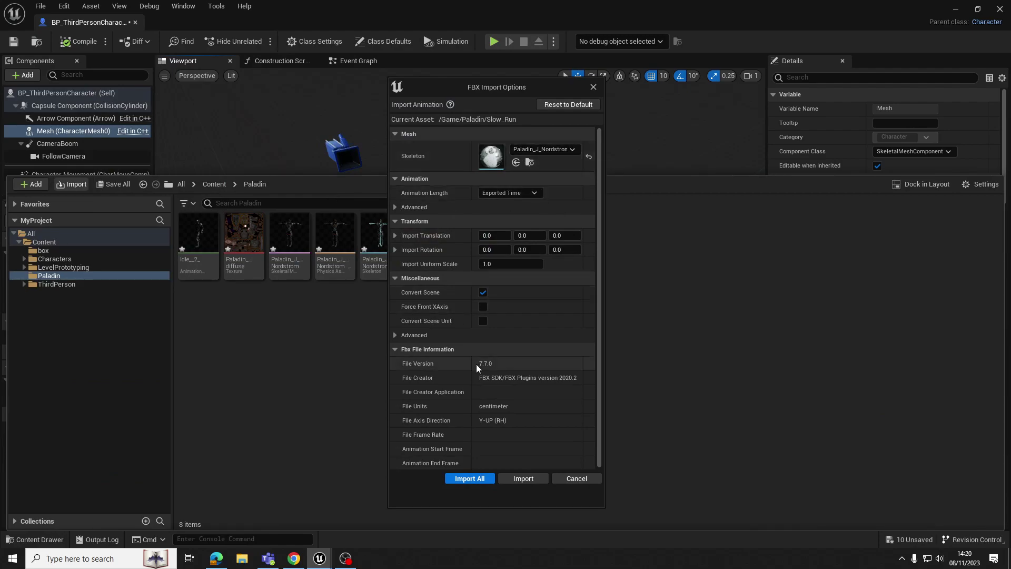
pyautogui.click(468, 478)
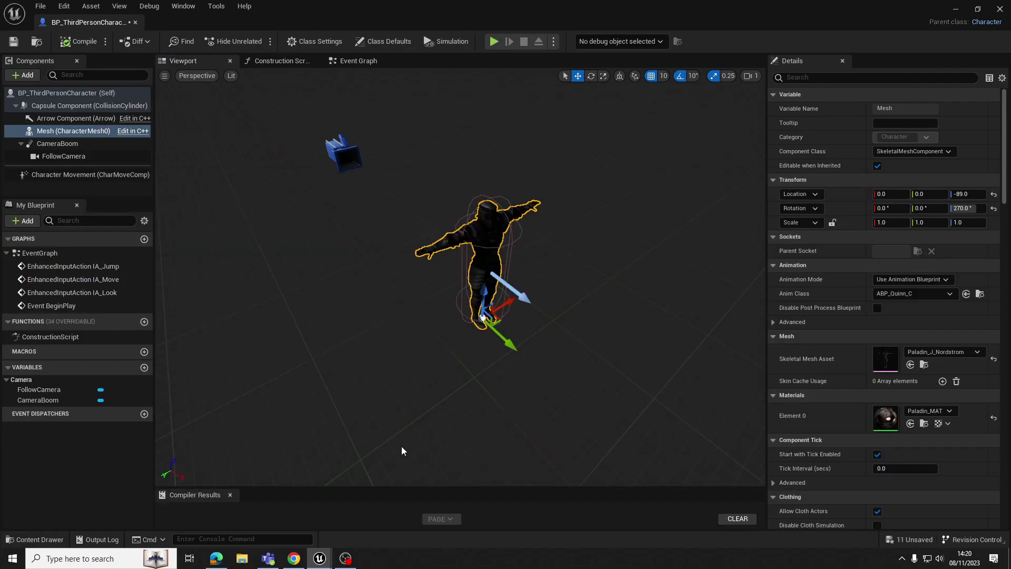
# Preview the new Slow_Run animation, close it, and shorten the asset area.
pyautogui.click(35, 539)
pyautogui.doubleClick(560, 248)
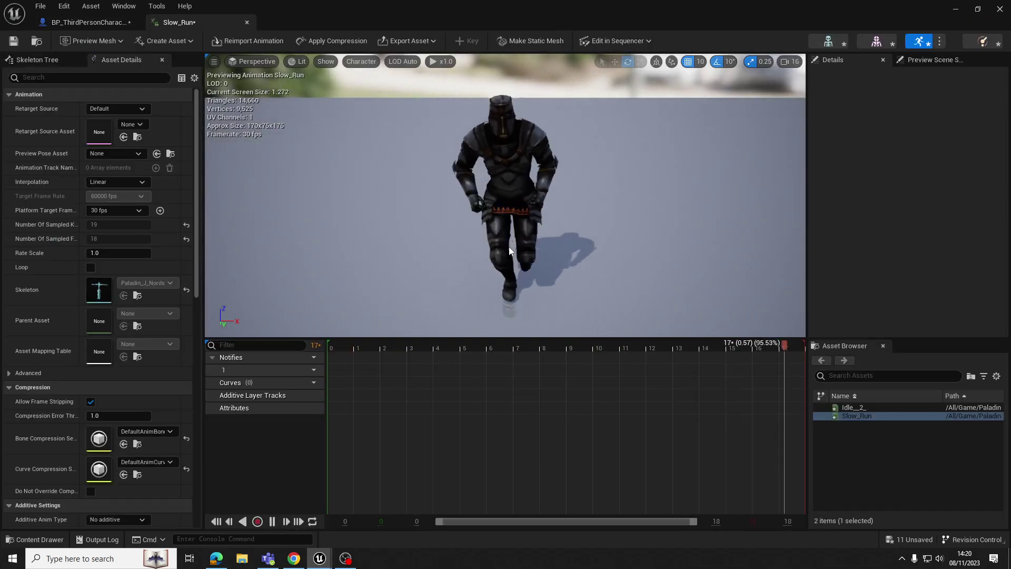
pyautogui.click(246, 22)
pyautogui.click(46, 543)
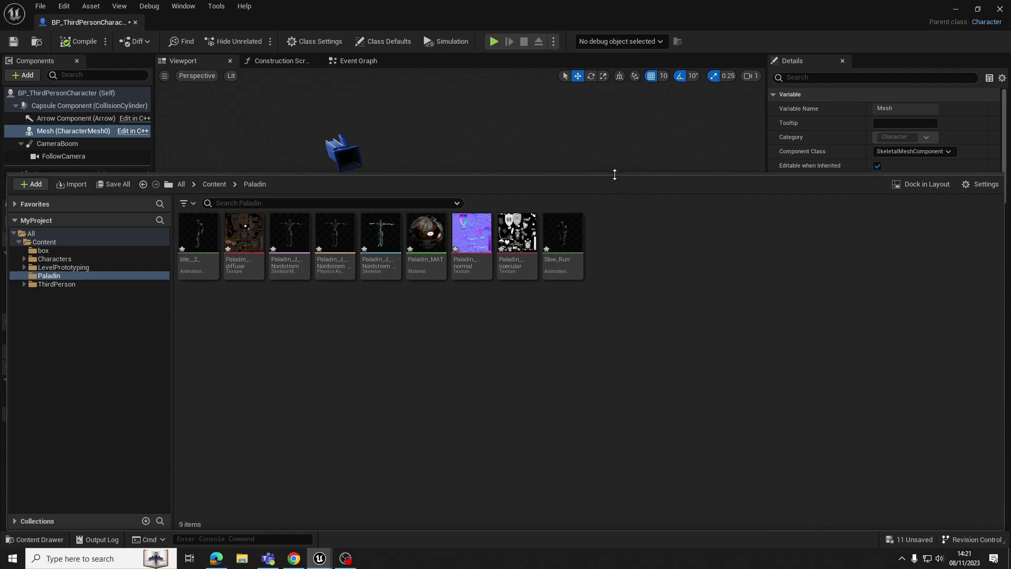
pyautogui.moveTo(615, 176); pyautogui.dragTo(616, 216)
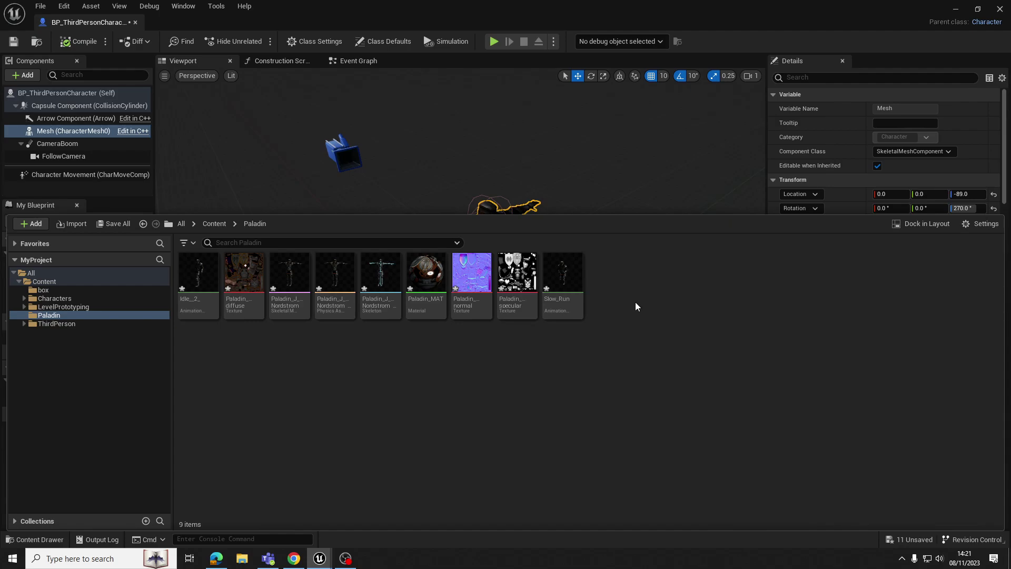
# Create a legacy Blend Space 1D on Paladin_J_Nordstrom_Skeleton named PaladinBlendSpace.
pyautogui.rightClick(656, 299)
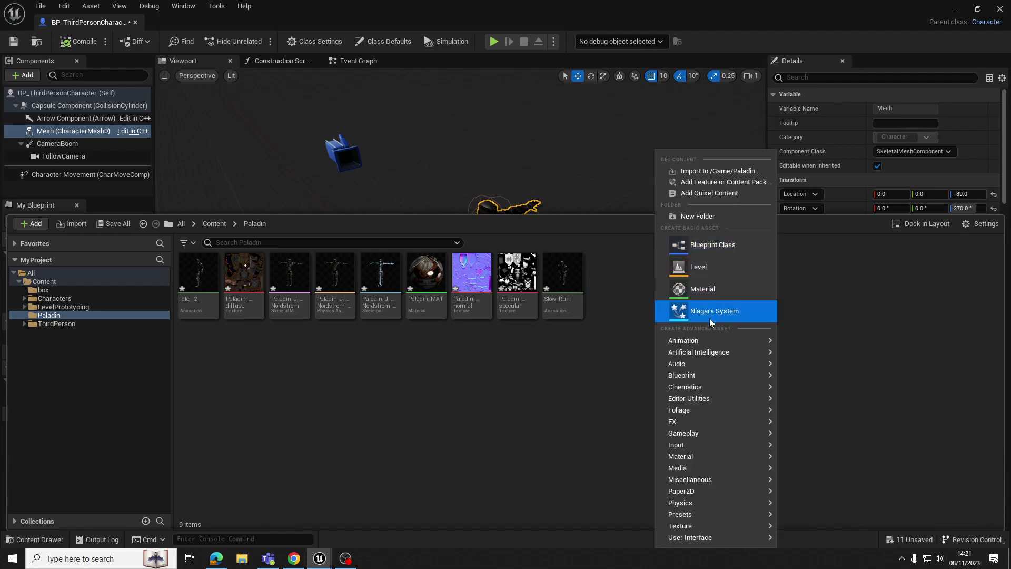
pyautogui.moveTo(697, 342)
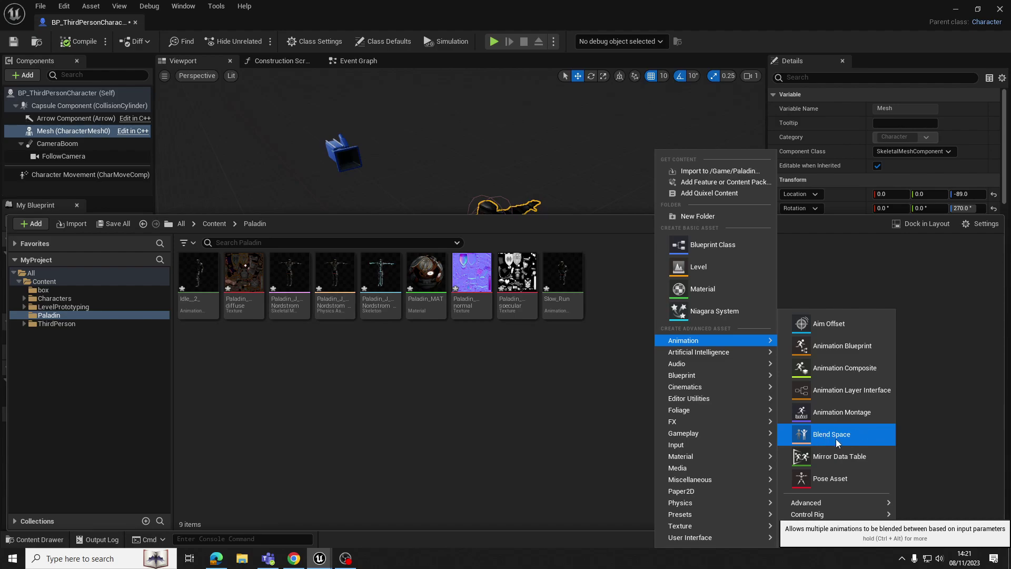
pyautogui.moveTo(814, 542)
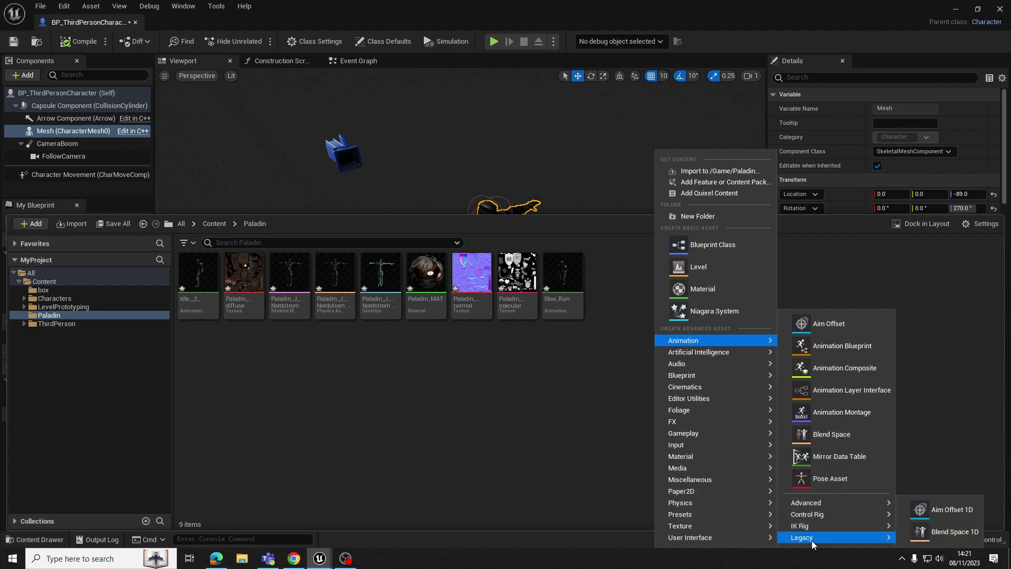
pyautogui.click(945, 533)
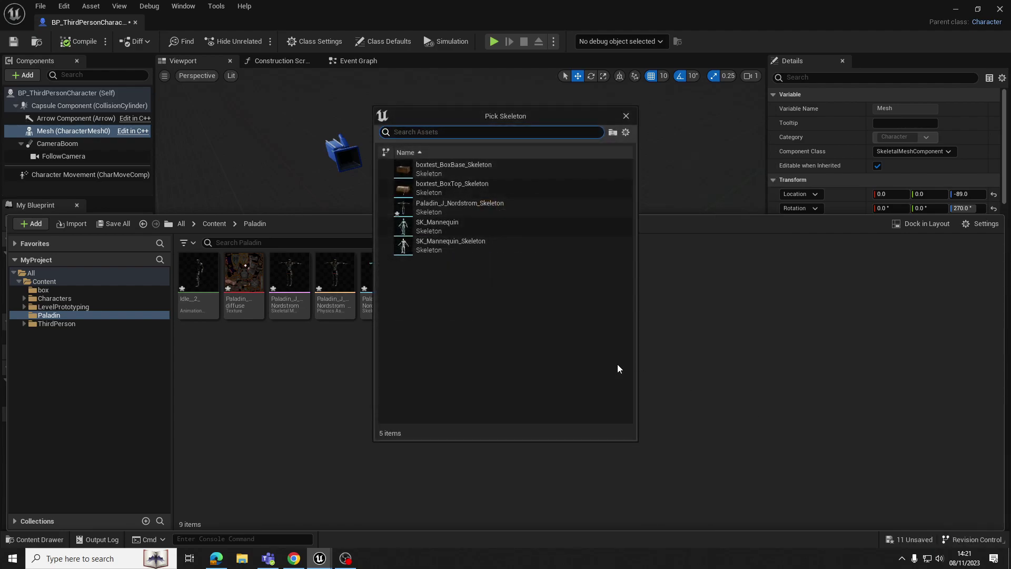
pyautogui.click(442, 207)
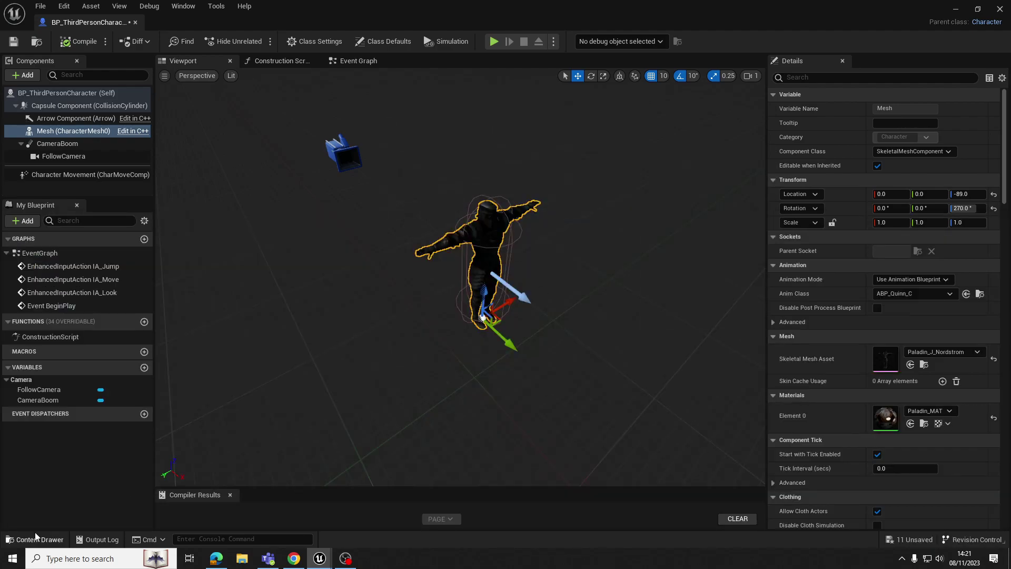
pyautogui.click(35, 539)
pyautogui.write('PaladinB')
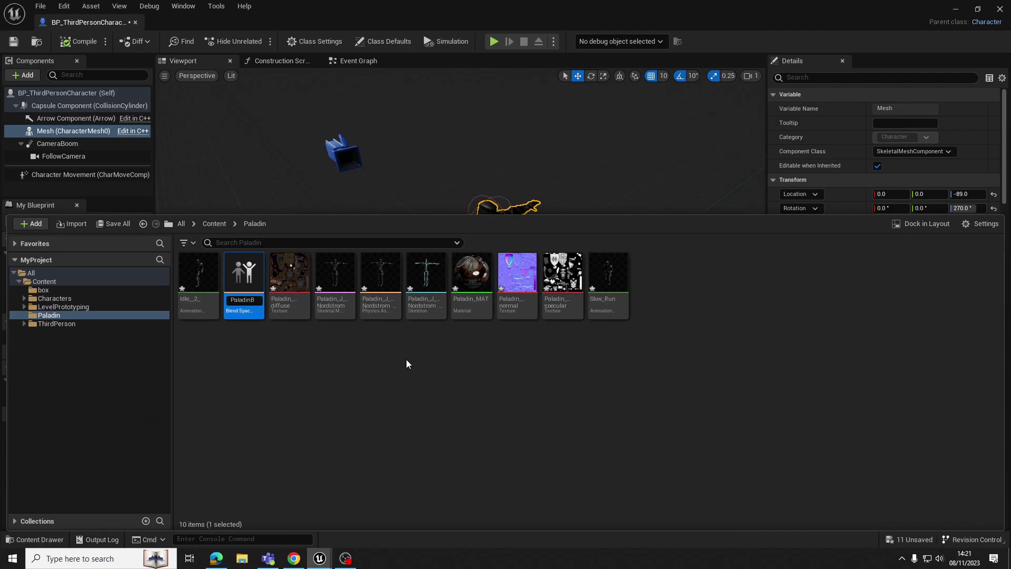
pyautogui.write('lendSpace')
pyautogui.press('Return')
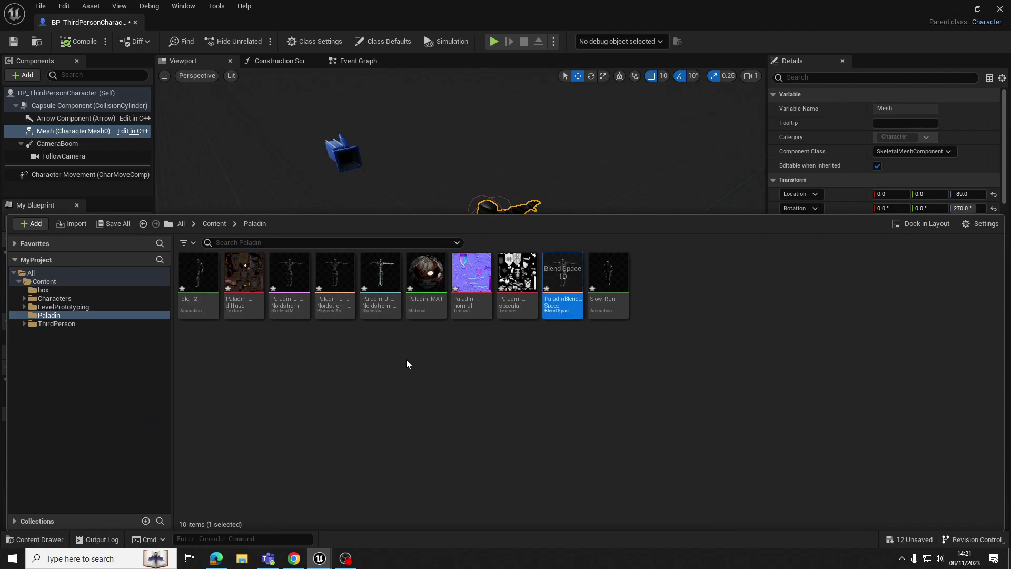
# Open PaladinBlendSpace and name its horizontal axis Speed, minimum value 0.
pyautogui.doubleClick(562, 291)
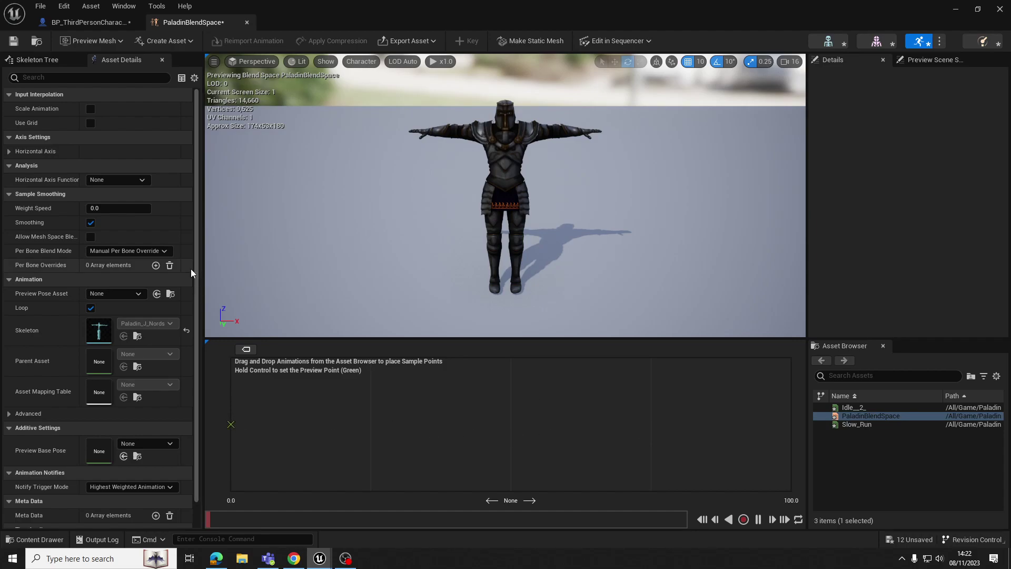
pyautogui.click(9, 152)
pyautogui.click(121, 167)
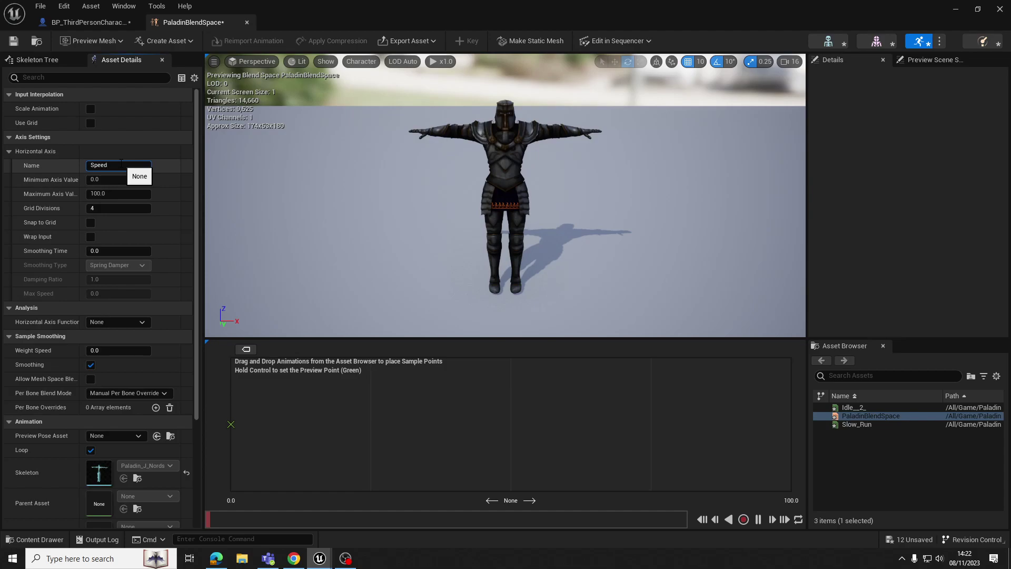
pyautogui.press('Return')
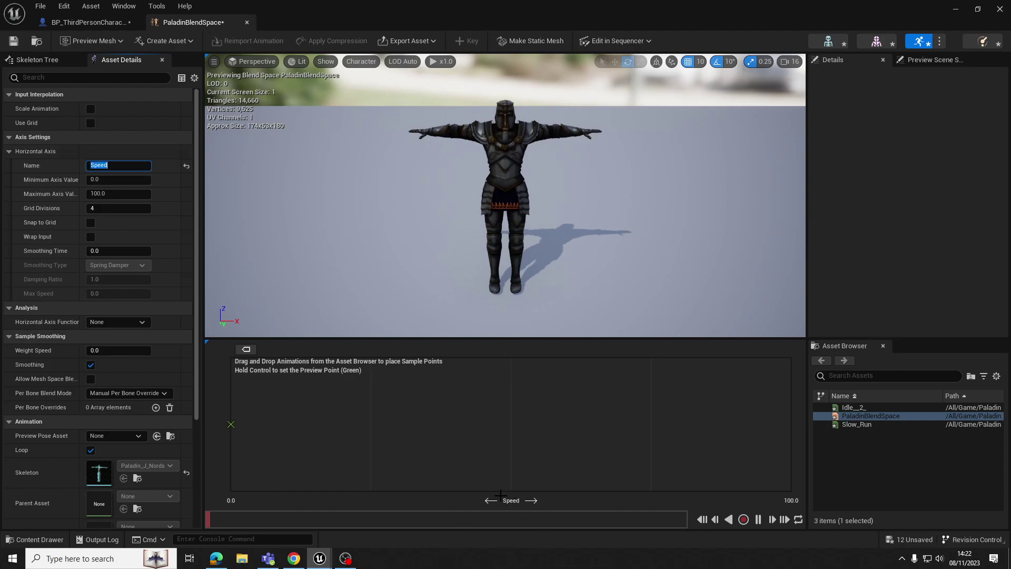
pyautogui.click(119, 179)
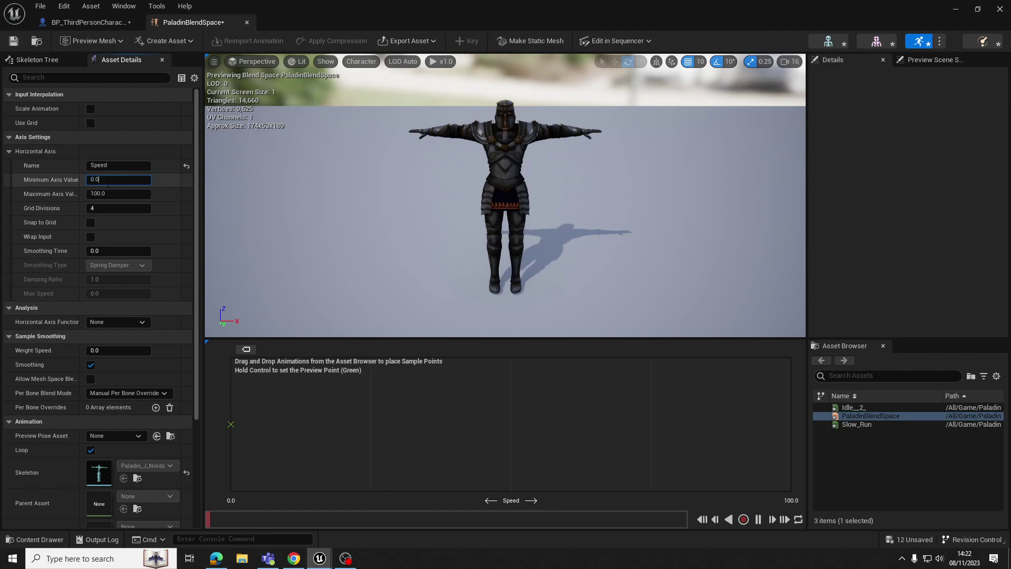
pyautogui.click(130, 194)
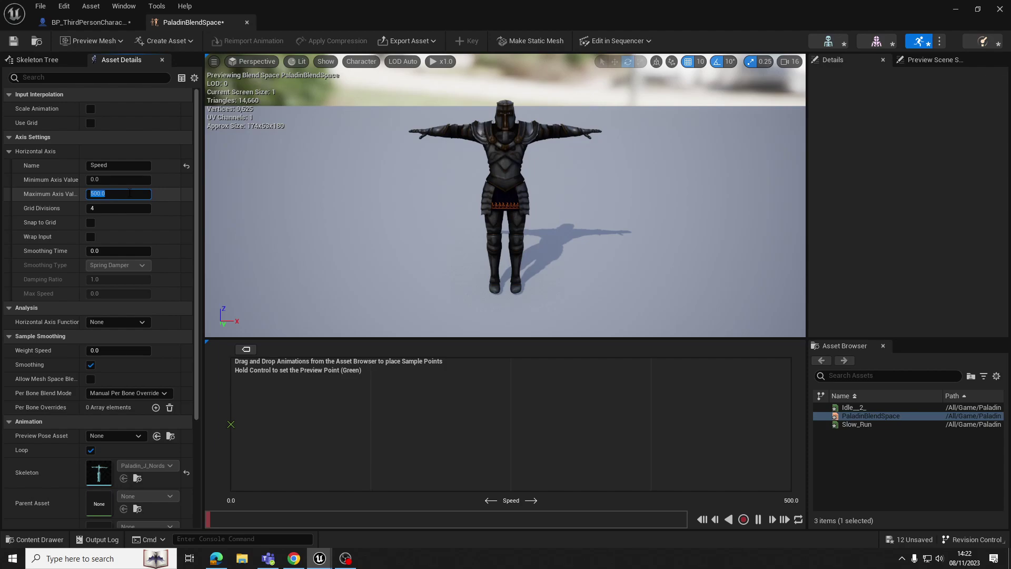
# Set the axis maximum to 500, matching the character's Max Walk Speed, and enable Snap to Grid.
pyautogui.click(105, 21)
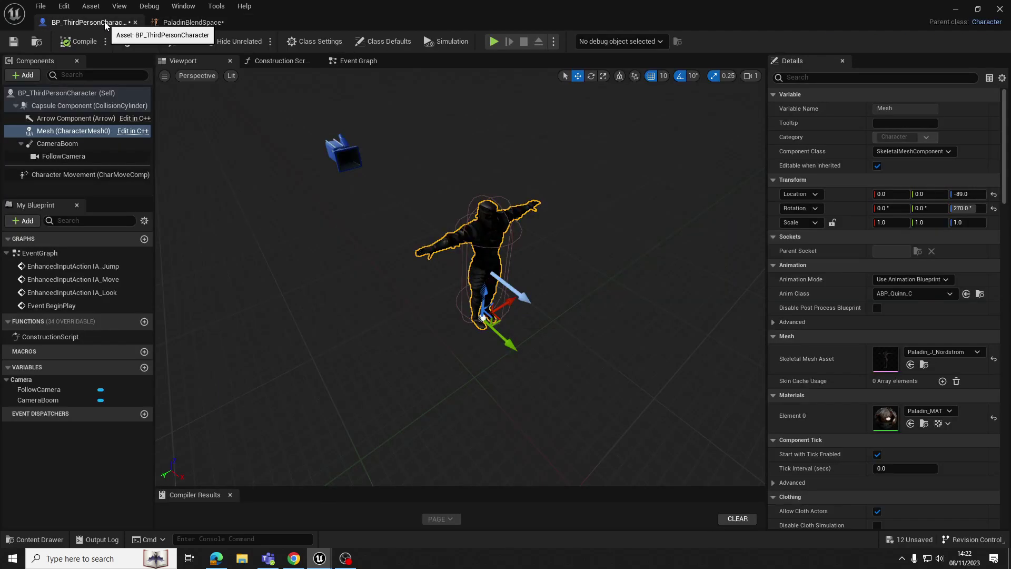
pyautogui.click(64, 175)
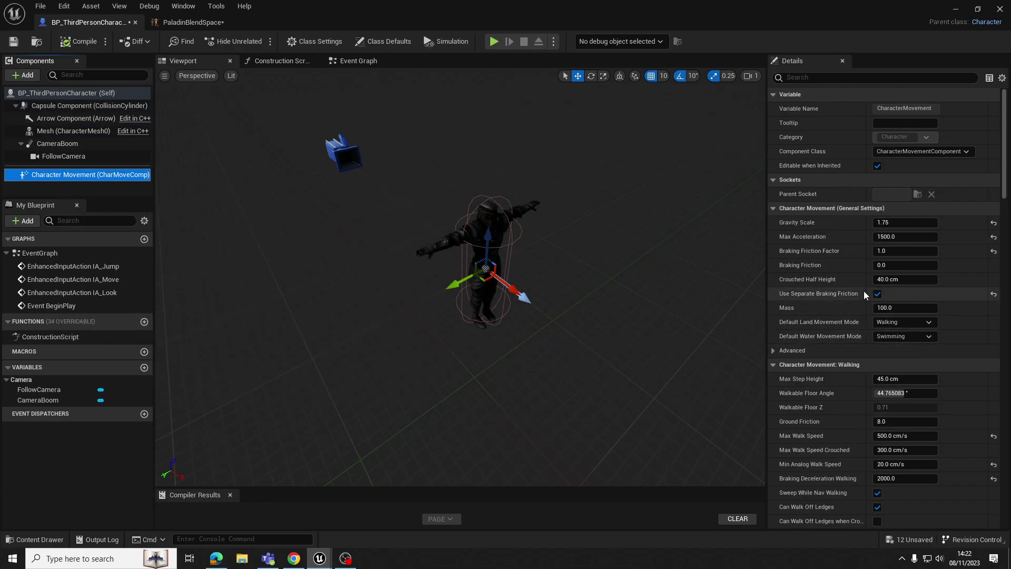
pyautogui.click(906, 436)
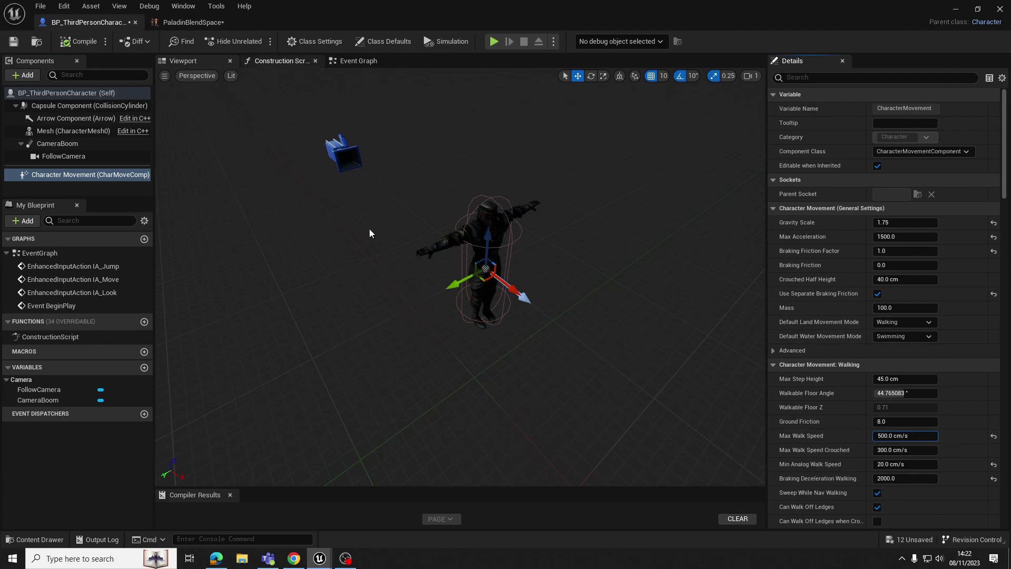
pyautogui.click(195, 22)
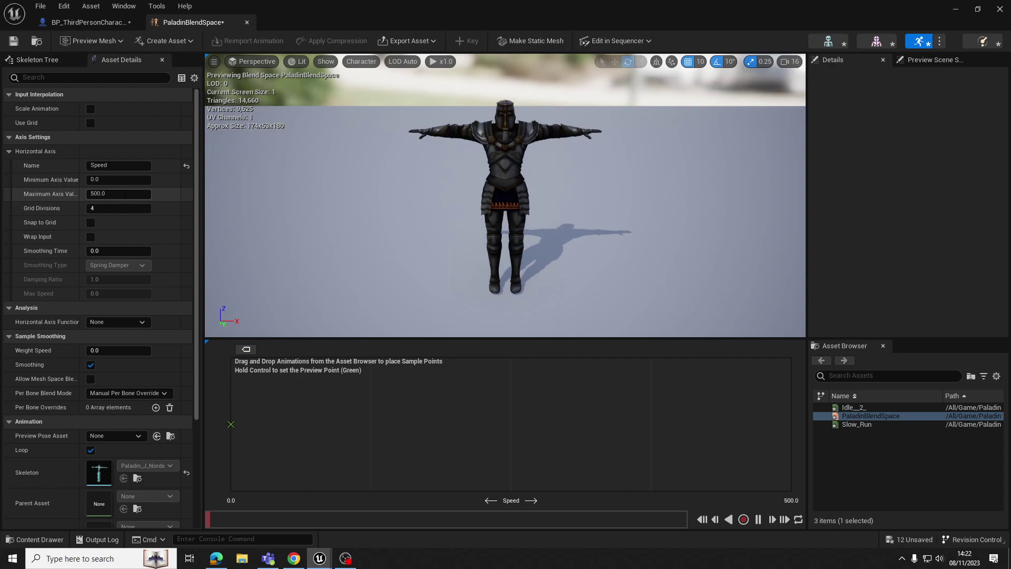
pyautogui.click(119, 194)
pyautogui.click(91, 223)
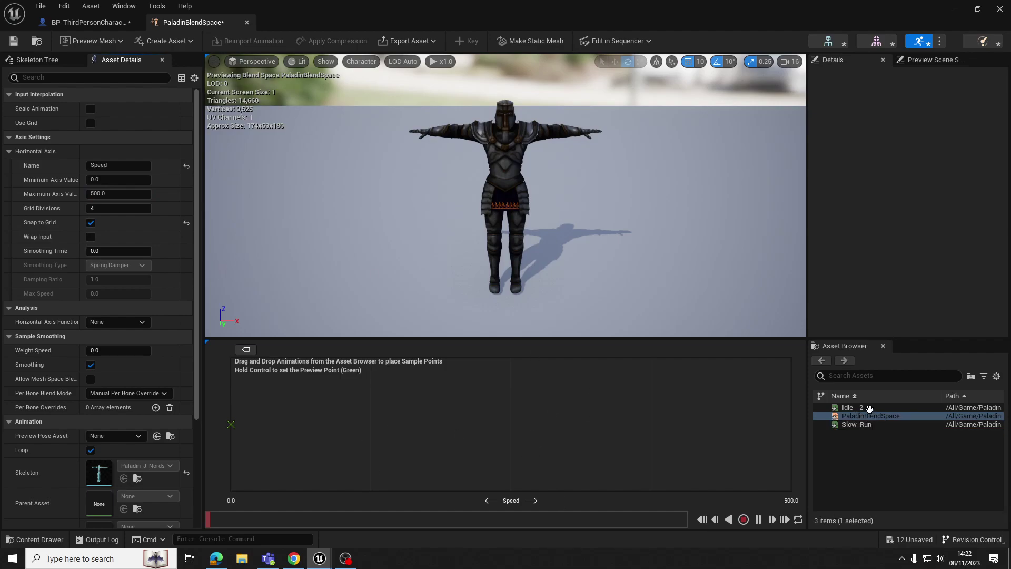
# Place the Idle__2_ sample at Speed 0 and Slow_Run at Speed 250.
pyautogui.moveTo(868, 408); pyautogui.dragTo(346, 422)
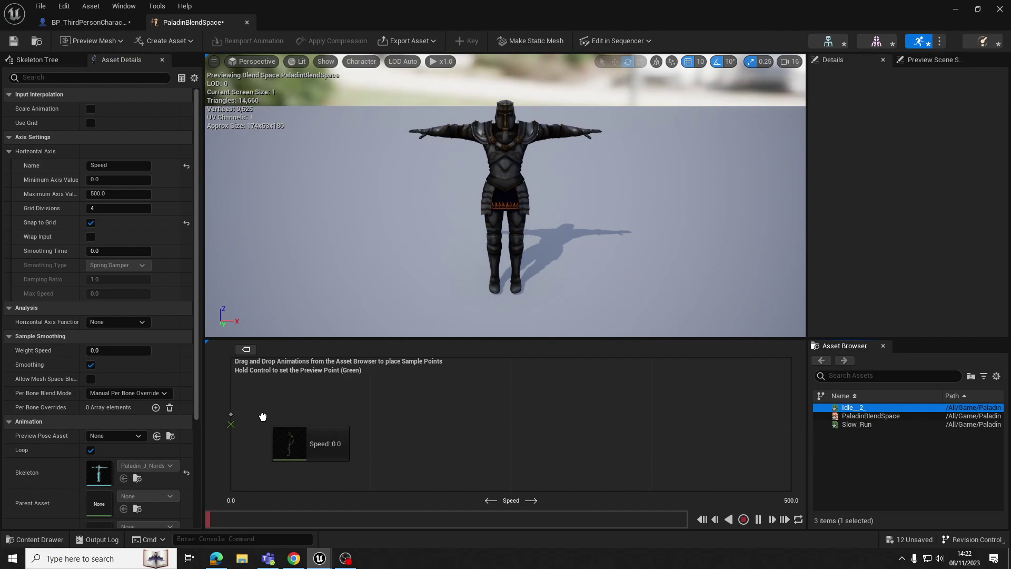
pyautogui.moveTo(262, 418); pyautogui.dragTo(260, 424)
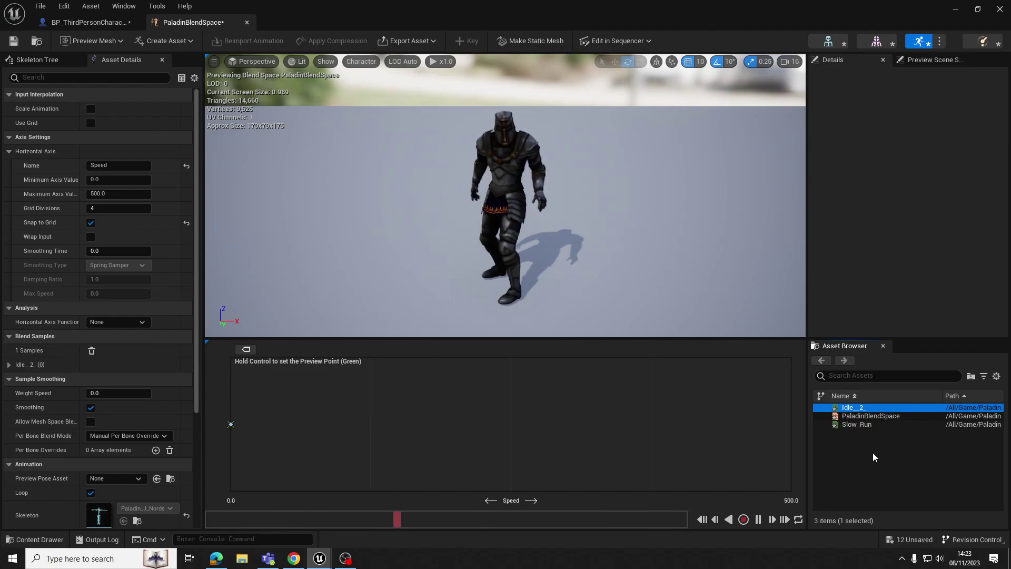
pyautogui.click(859, 424)
pyautogui.moveTo(864, 424); pyautogui.dragTo(549, 422)
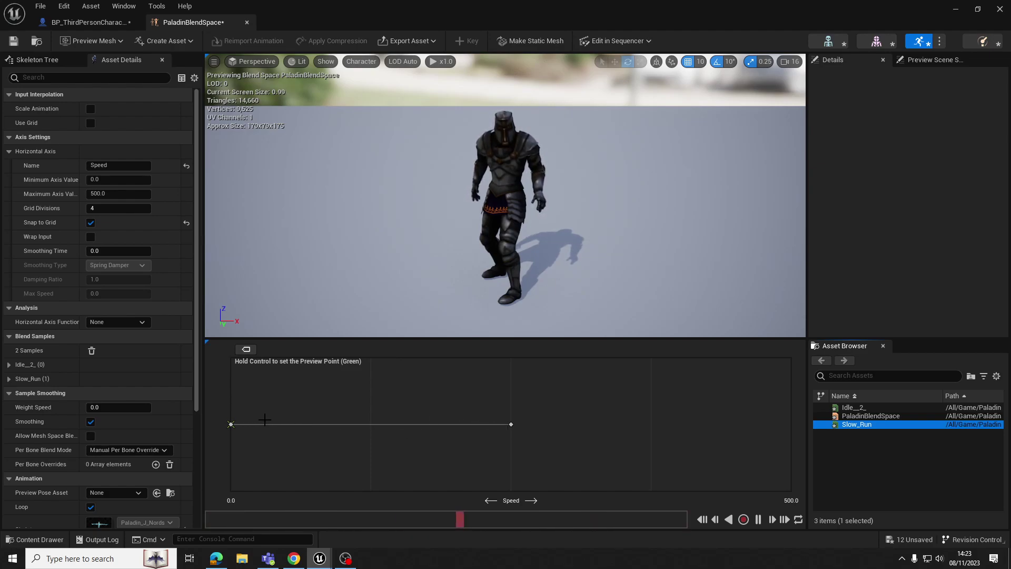
# Preview the idle-to-run blend along Speed with Ctrl held, then save the blend space.
pyautogui.press('ctrl')
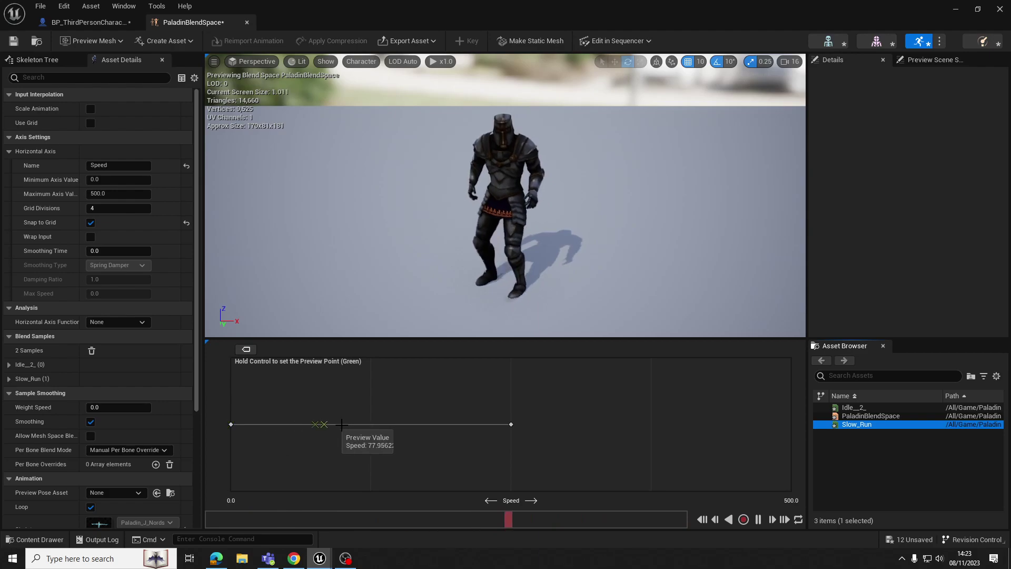
pyautogui.press('ctrl')
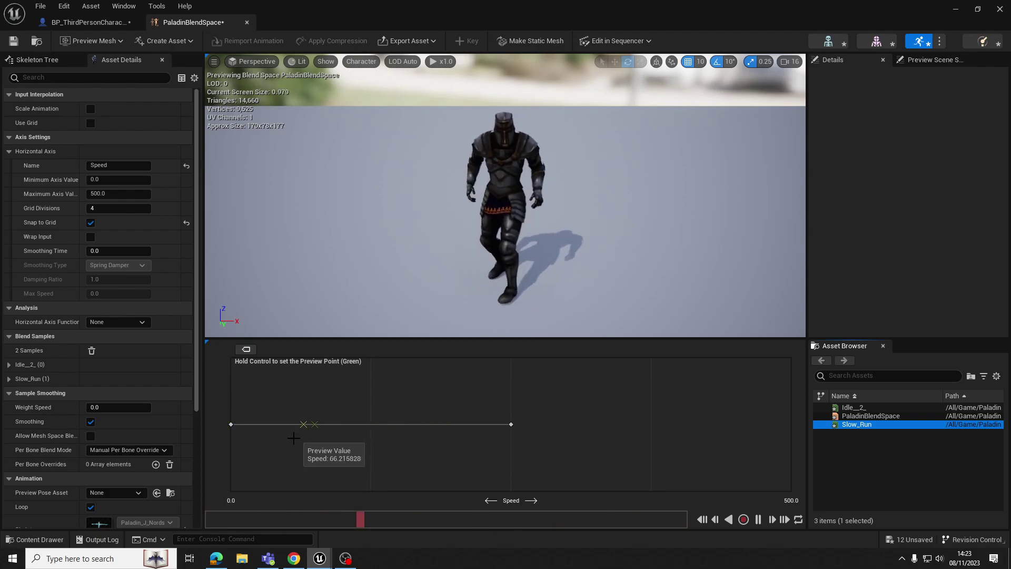
pyautogui.press('ctrl')
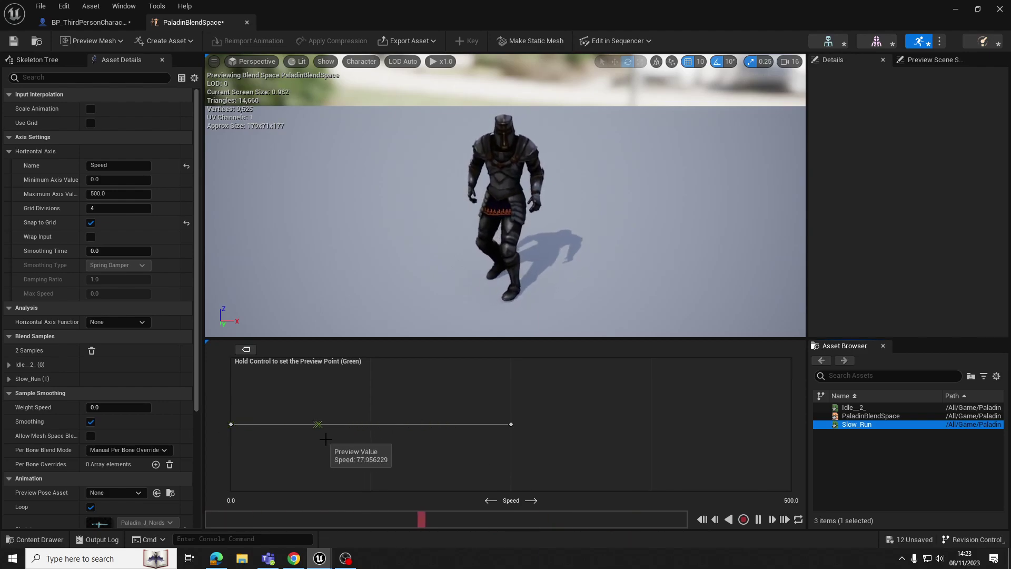
pyautogui.press('ctrl')
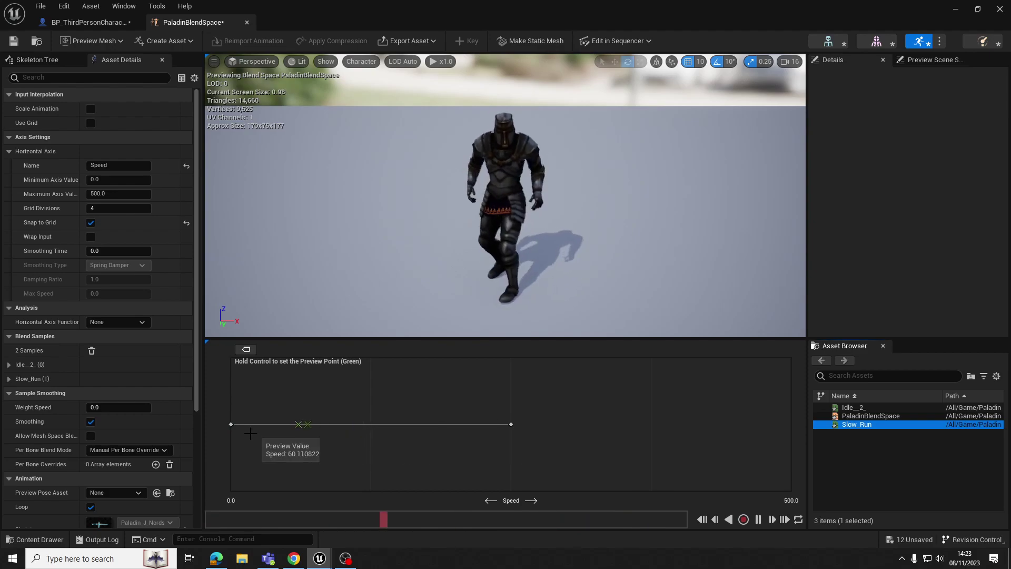
pyautogui.press('ctrl')
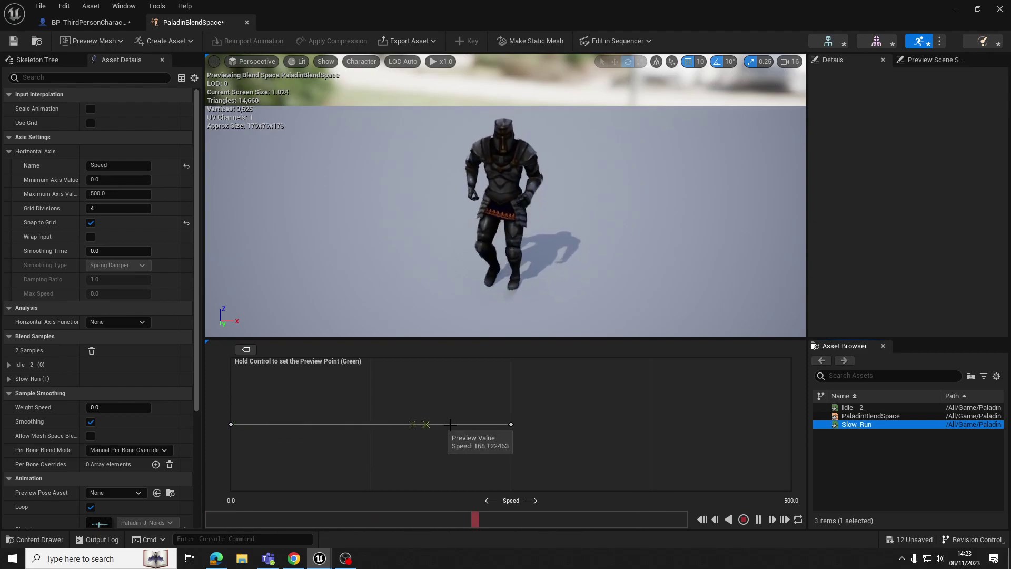
pyautogui.press('ctrl')
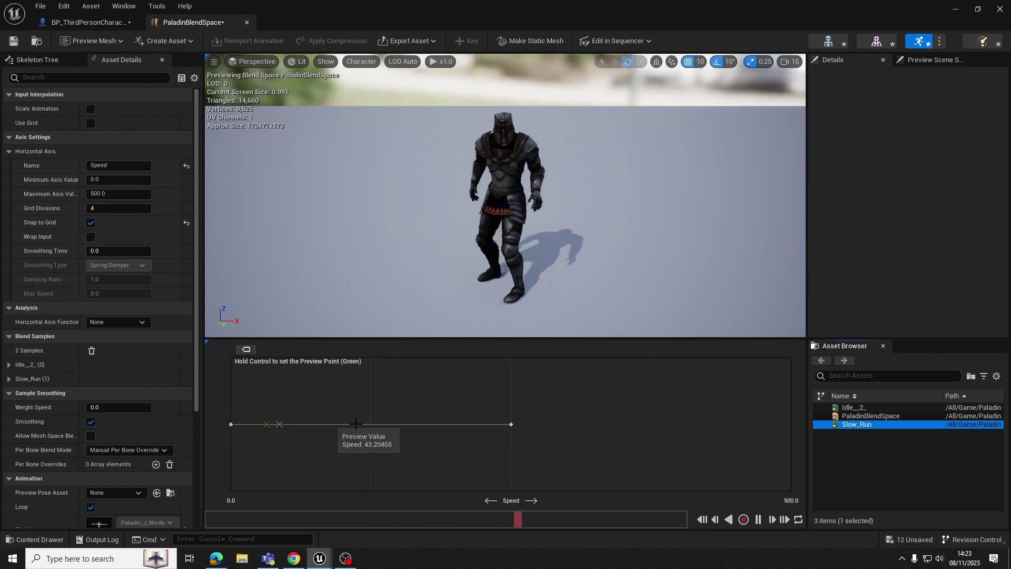
pyautogui.press('ctrl')
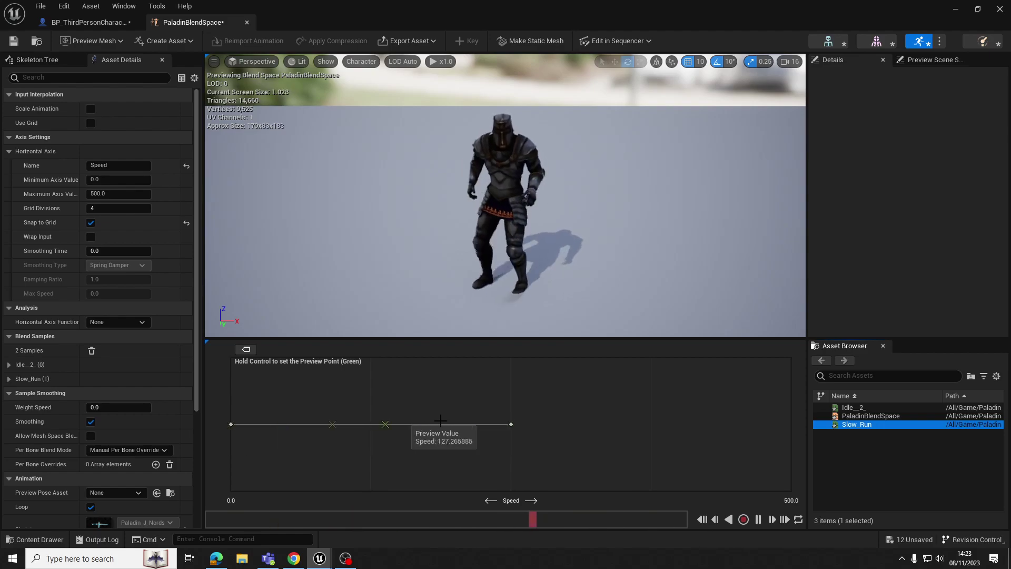
pyautogui.press('ctrl')
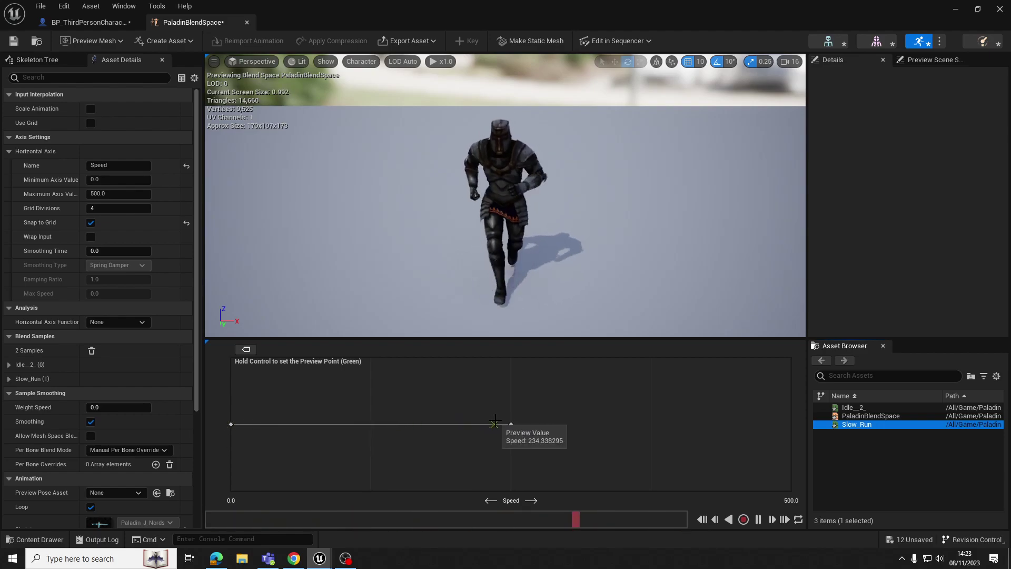
pyautogui.press('ctrl')
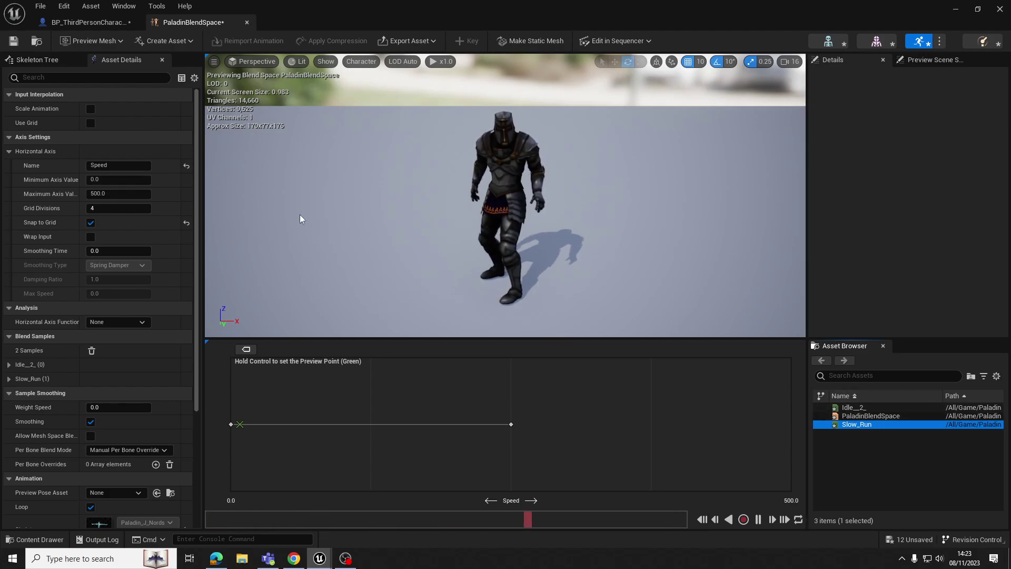
pyautogui.hotkey('ctrl', 's')
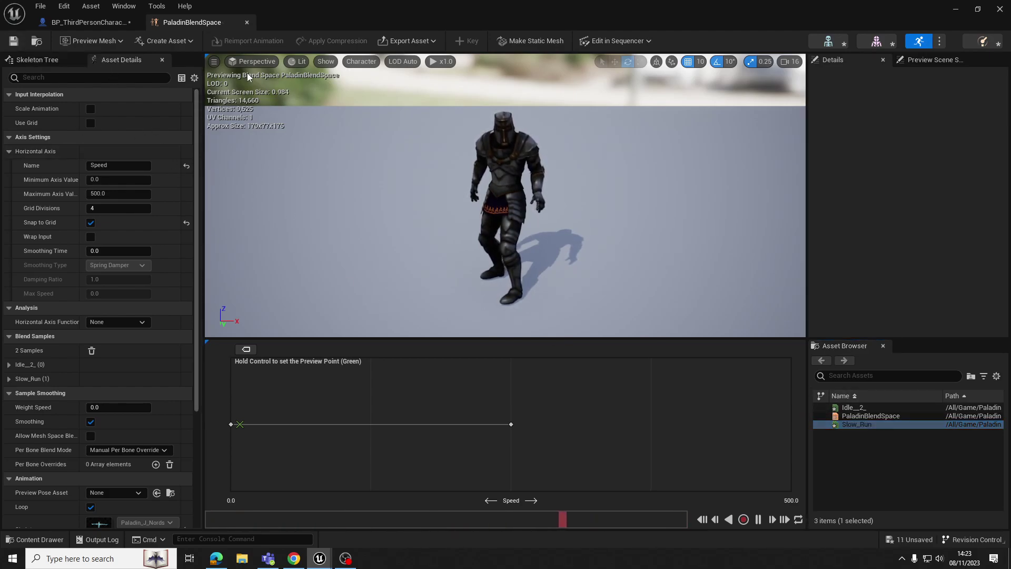
# Create Animation Blueprint PaladinAnimBP on Paladin_J_Nordstrom_Skeleton in Paladin and open it.
pyautogui.click(247, 22)
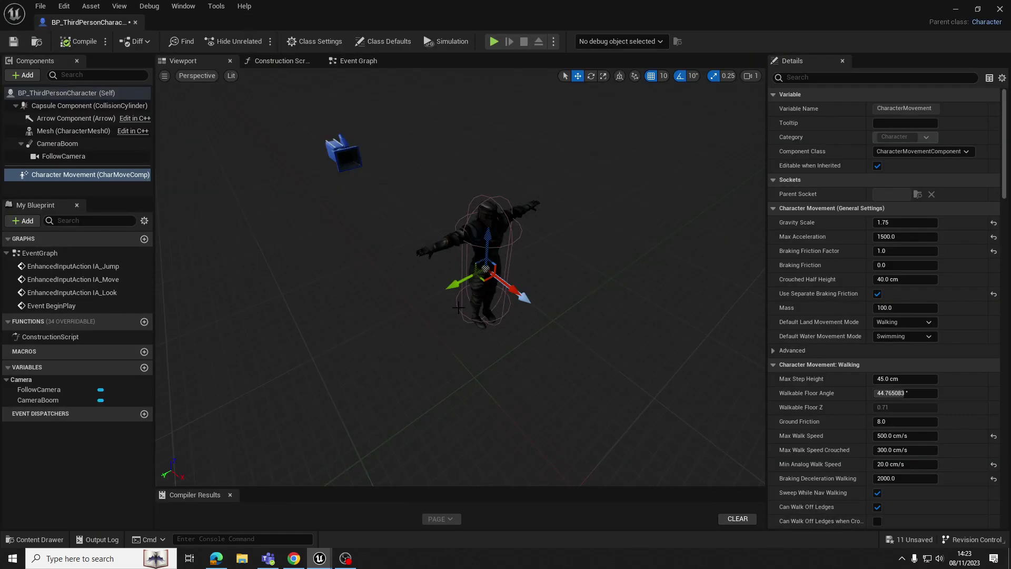
pyautogui.click(51, 537)
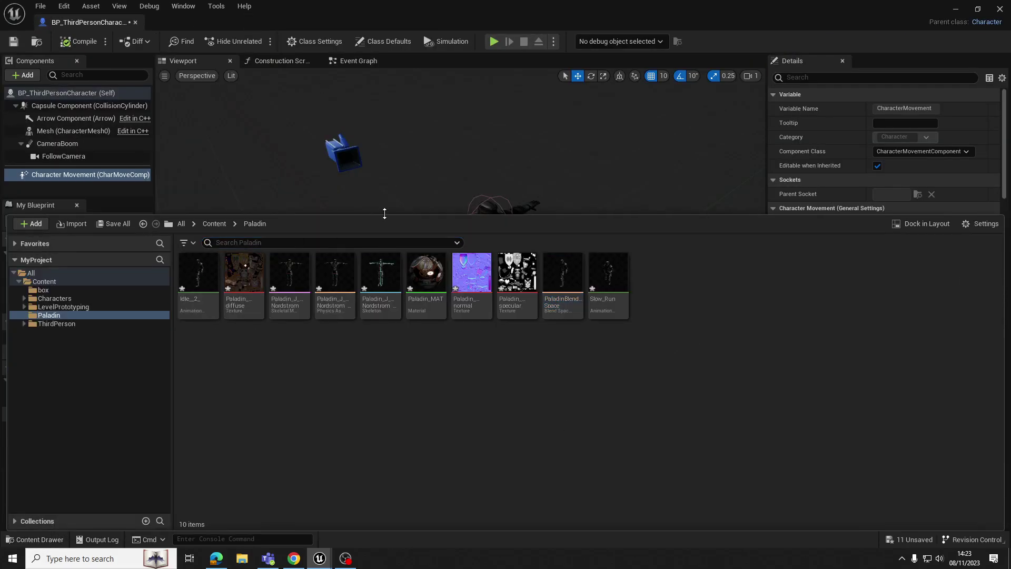
pyautogui.moveTo(384, 213); pyautogui.dragTo(385, 223)
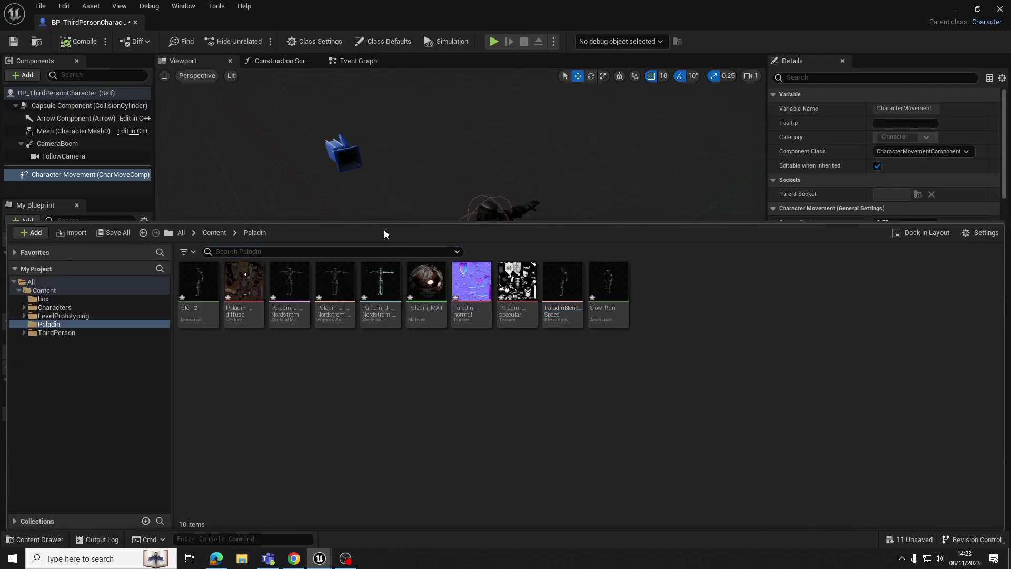
pyautogui.rightClick(694, 322)
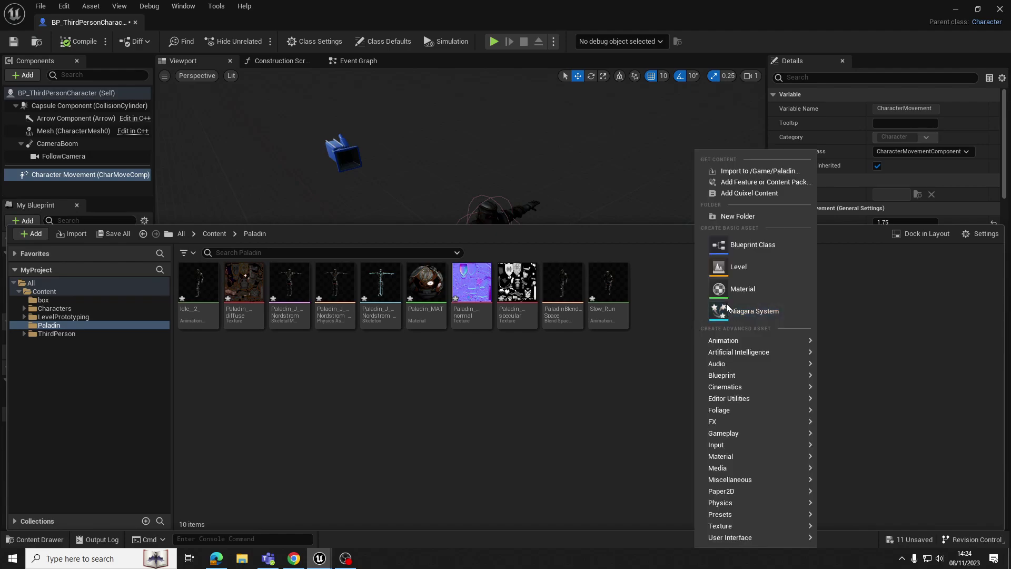
pyautogui.moveTo(722, 344)
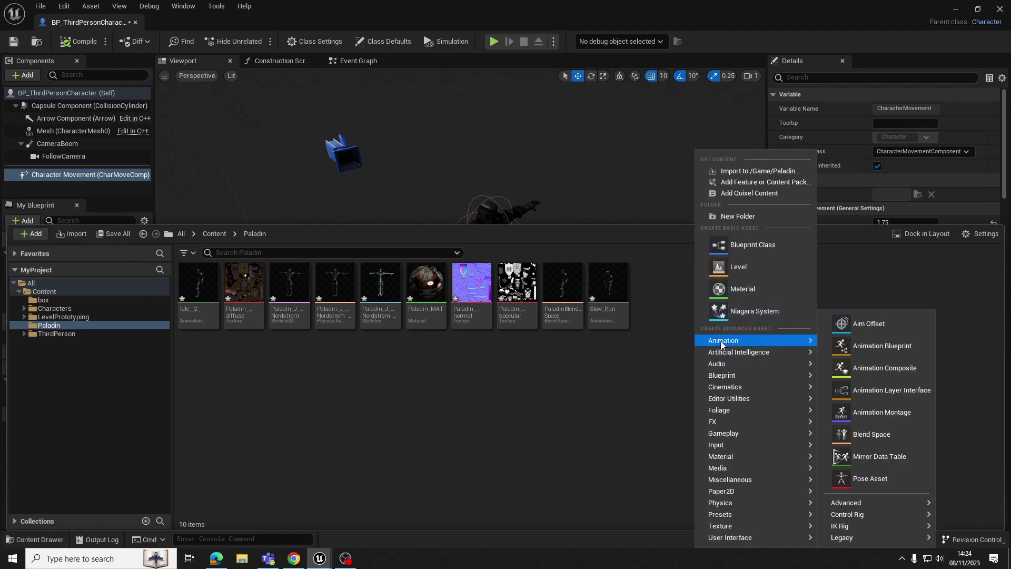
pyautogui.click(890, 345)
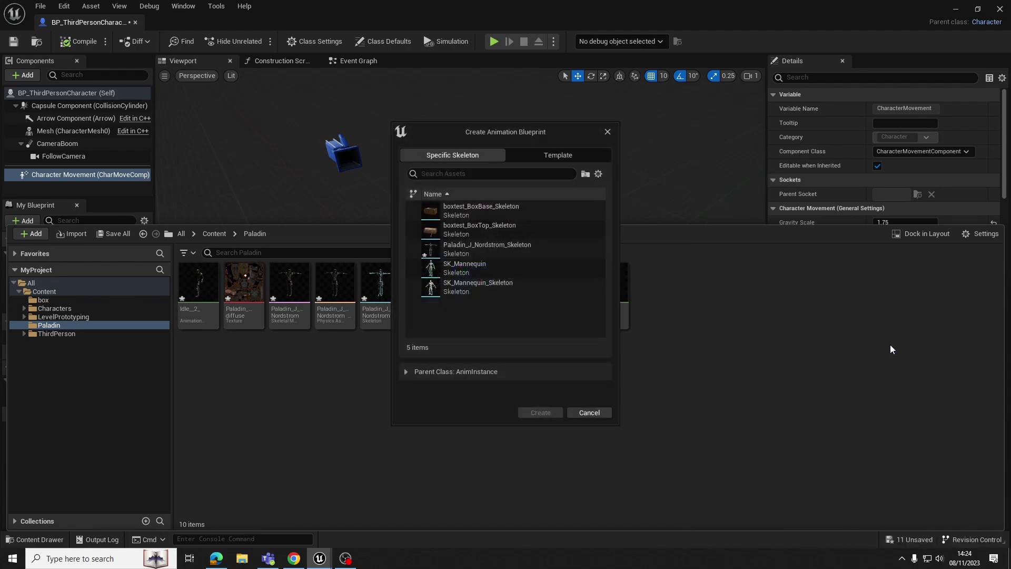
pyautogui.click(472, 247)
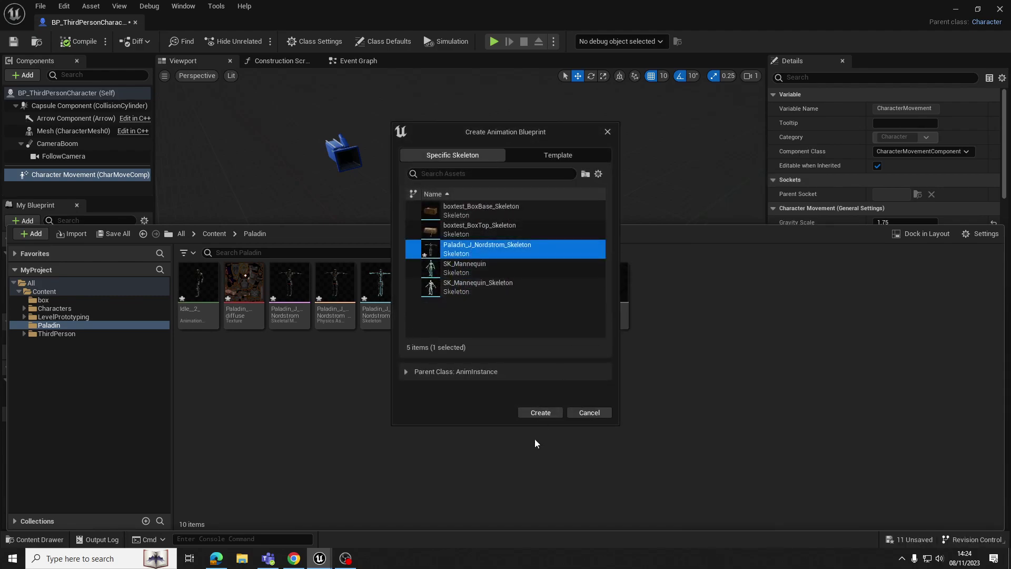
pyautogui.click(549, 412)
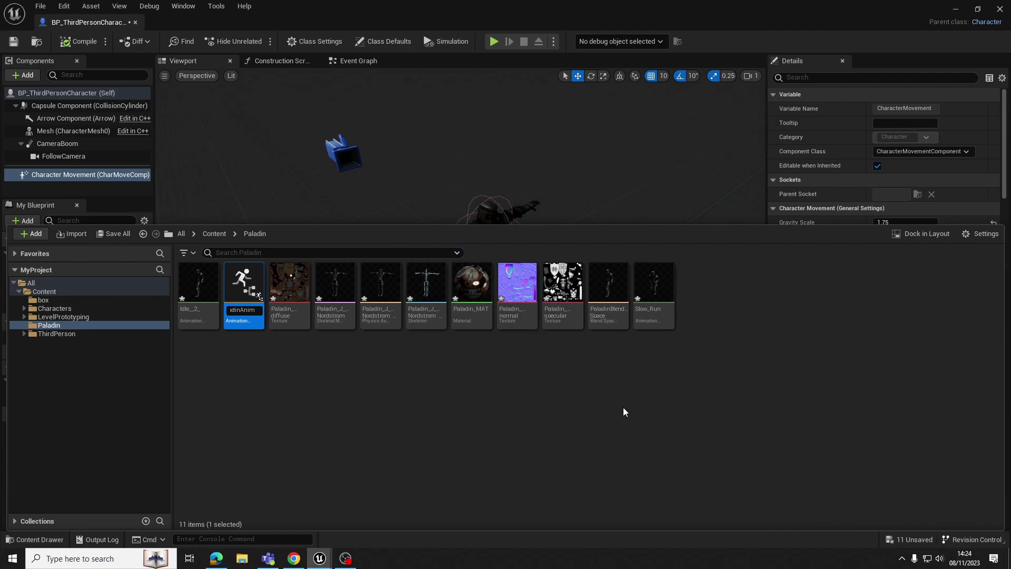
pyautogui.press('Return')
pyautogui.click(615, 411)
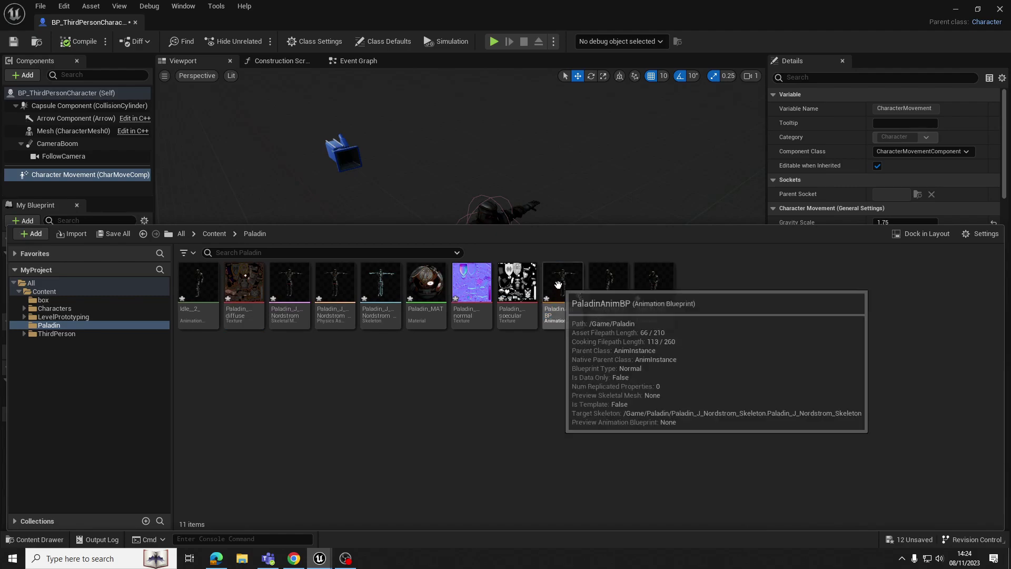
pyautogui.doubleClick(558, 285)
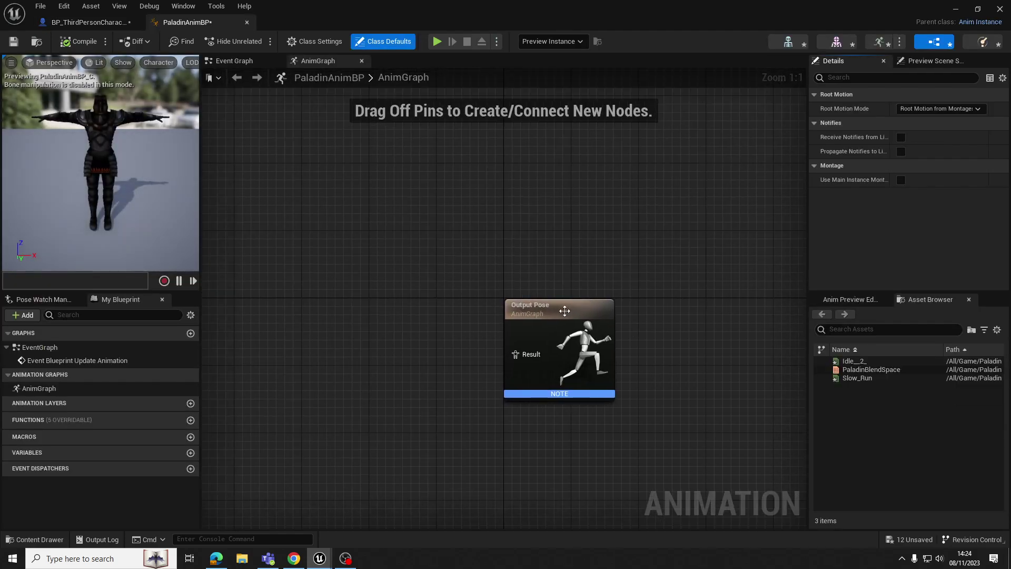
# Add PaladinBlendSpace to the AnimGraph and connect its pose to Output Pose.
pyautogui.click(607, 199)
pyautogui.moveTo(571, 204); pyautogui.dragTo(674, 208)
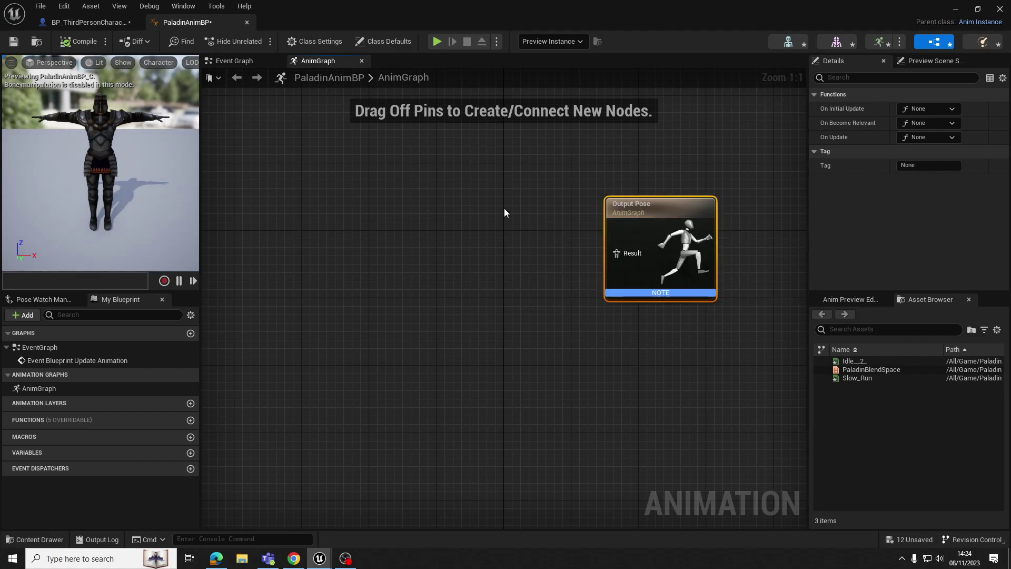
pyautogui.moveTo(674, 206); pyautogui.dragTo(682, 207)
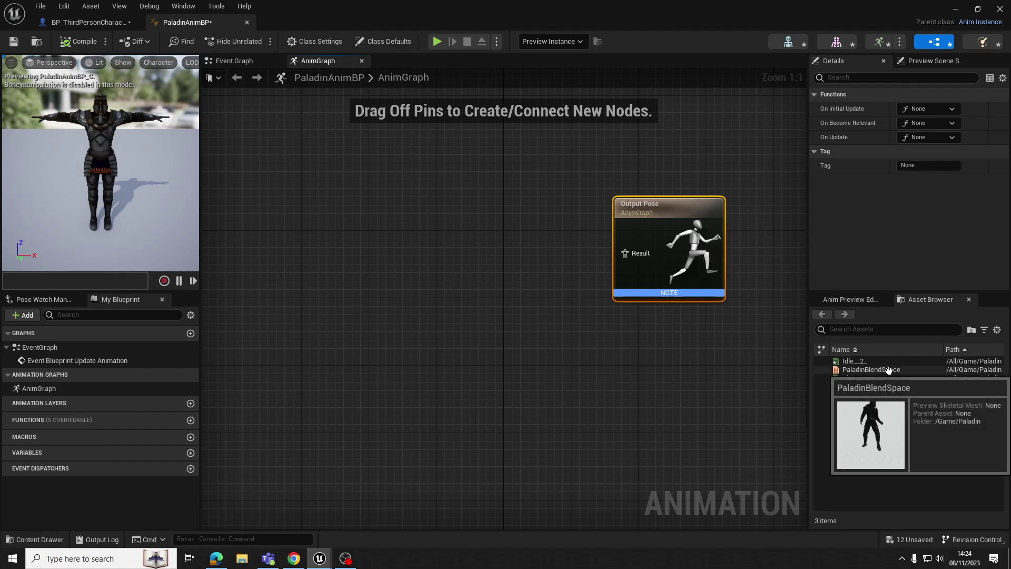
pyautogui.moveTo(884, 369); pyautogui.dragTo(463, 244)
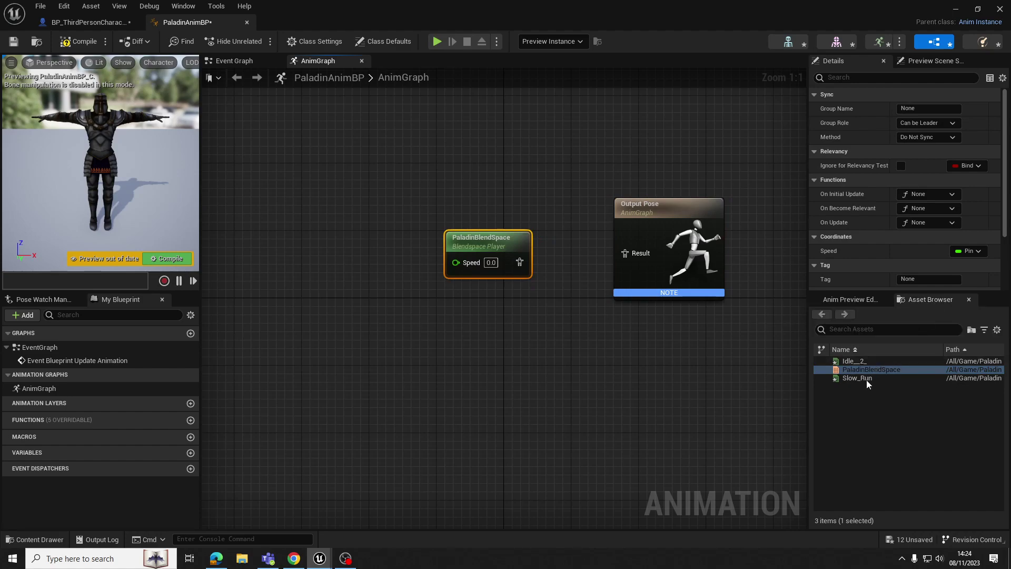
pyautogui.moveTo(519, 262); pyautogui.dragTo(636, 258)
pyautogui.moveTo(493, 242); pyautogui.dragTo(485, 211)
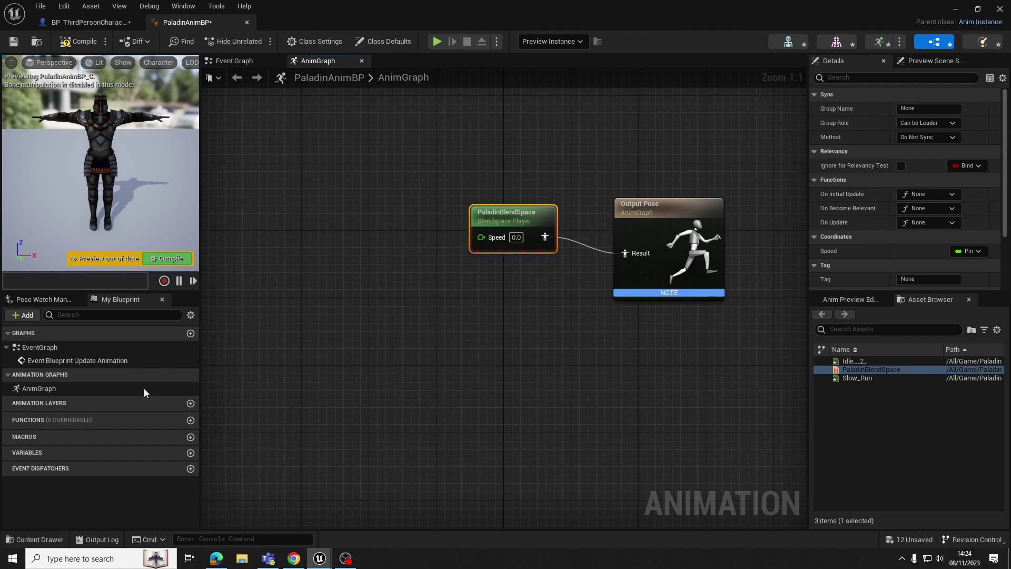
# Create a float variable Speed, wire it into the blend space's Speed input, and compile.
pyautogui.click(190, 453)
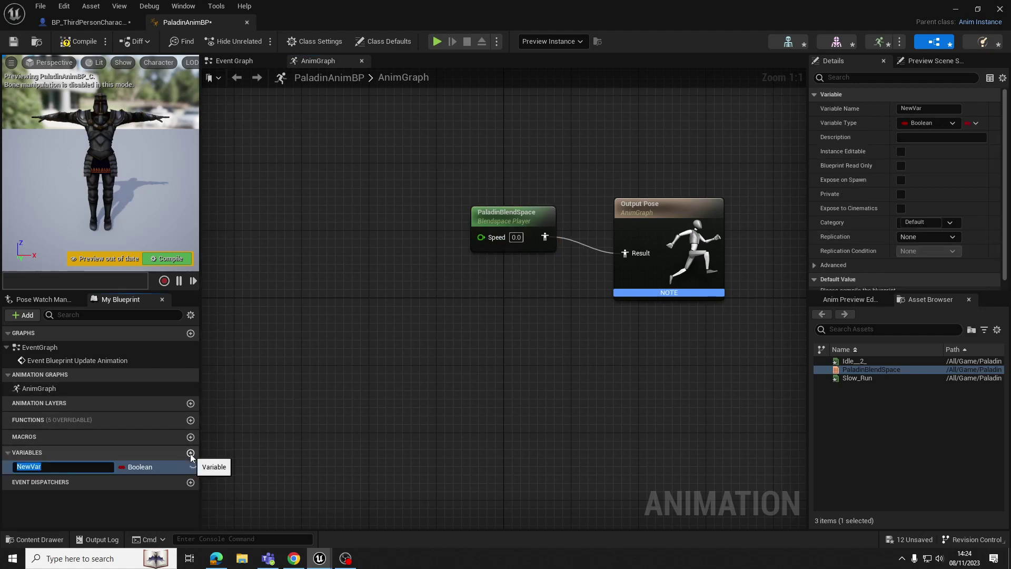
pyautogui.write('Speed')
pyautogui.press('Return')
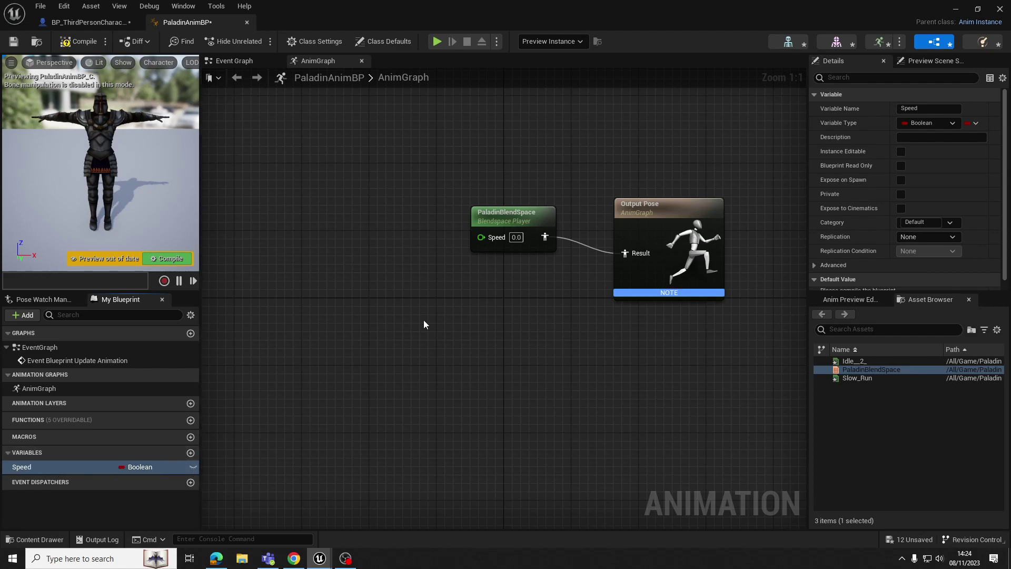
pyautogui.moveTo(507, 221); pyautogui.dragTo(498, 213)
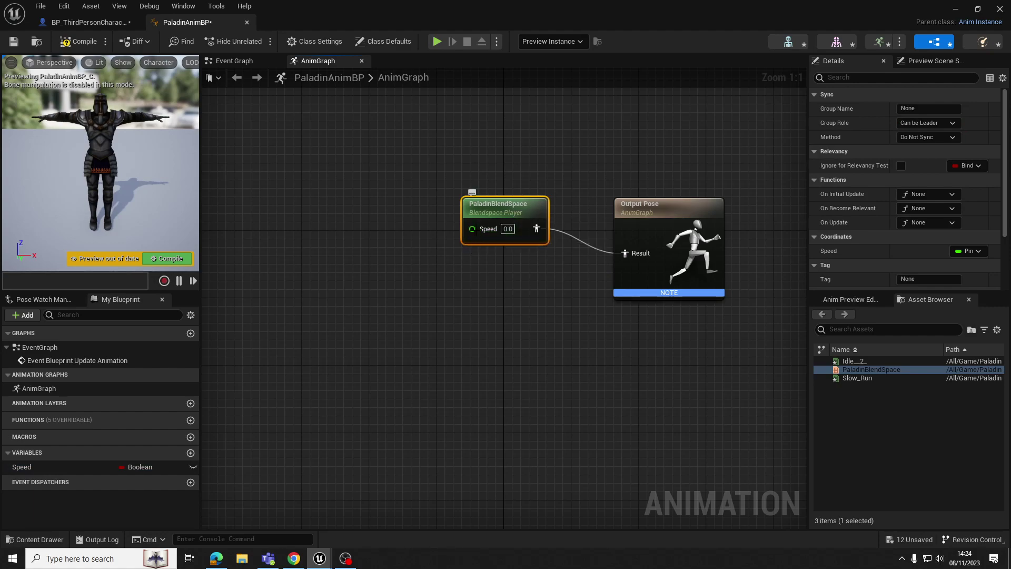
pyautogui.click(137, 467)
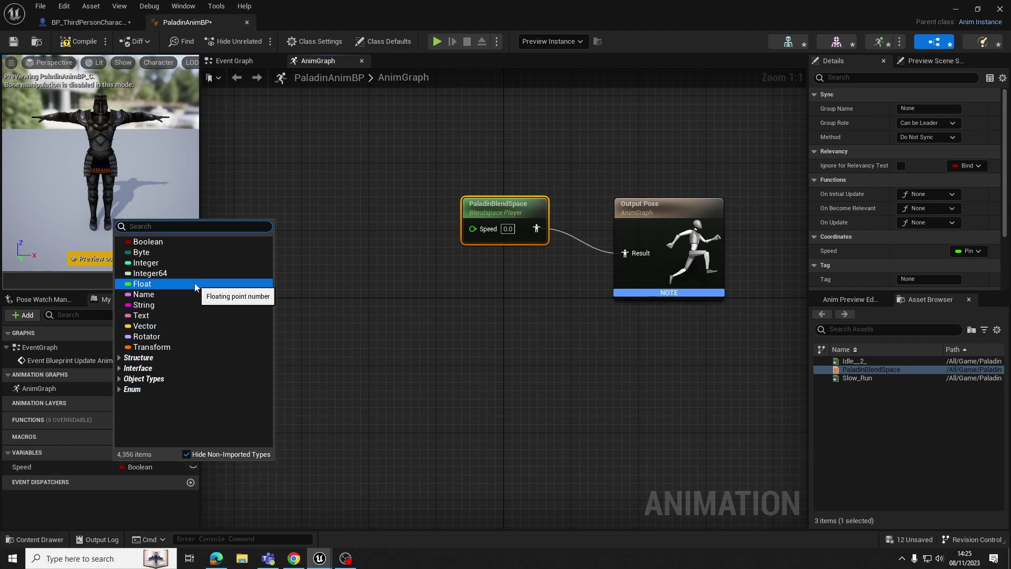
pyautogui.click(149, 284)
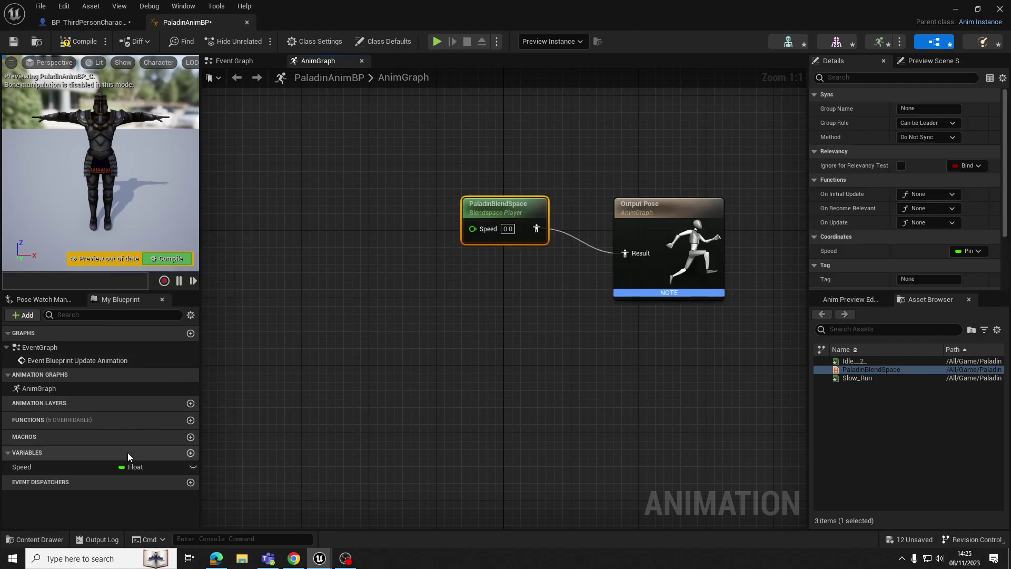
pyautogui.moveTo(21, 467); pyautogui.dragTo(472, 228)
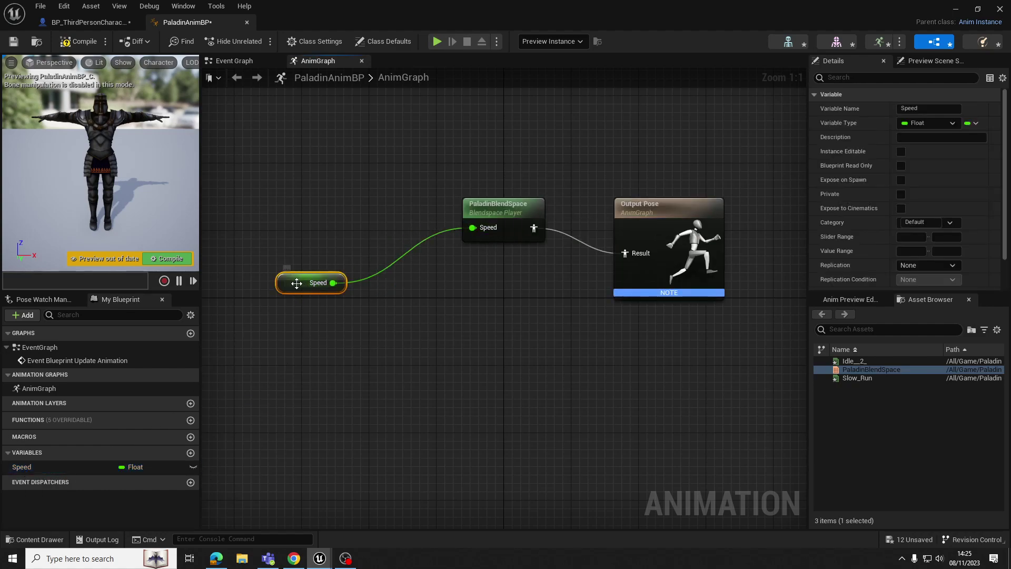
pyautogui.moveTo(318, 292); pyautogui.dragTo(352, 258)
pyautogui.click(73, 42)
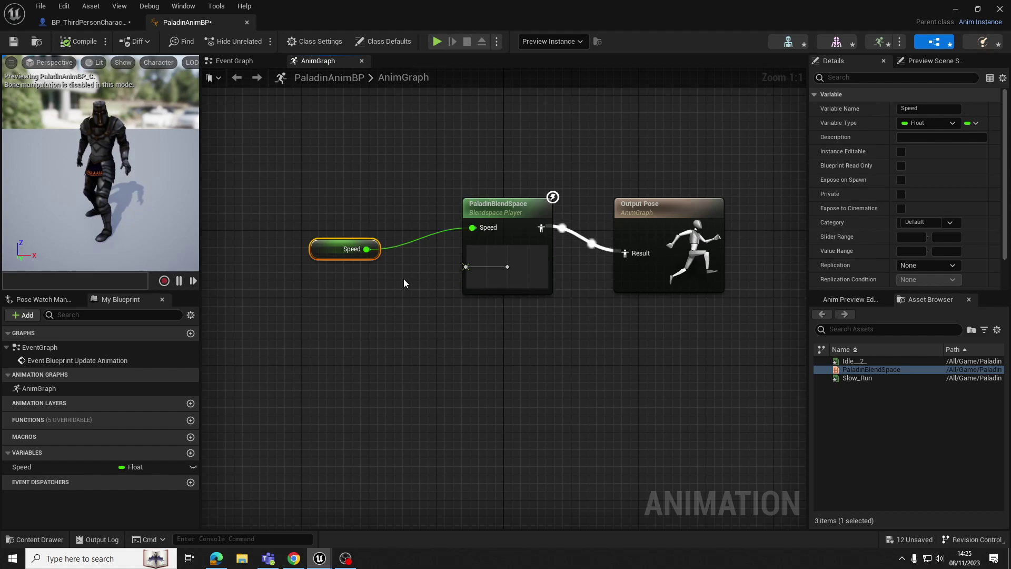
# Line up the Speed, PaladinBlendSpace and Output Pose nodes in a row, then view the Event Graph.
pyautogui.moveTo(323, 254); pyautogui.dragTo(282, 237)
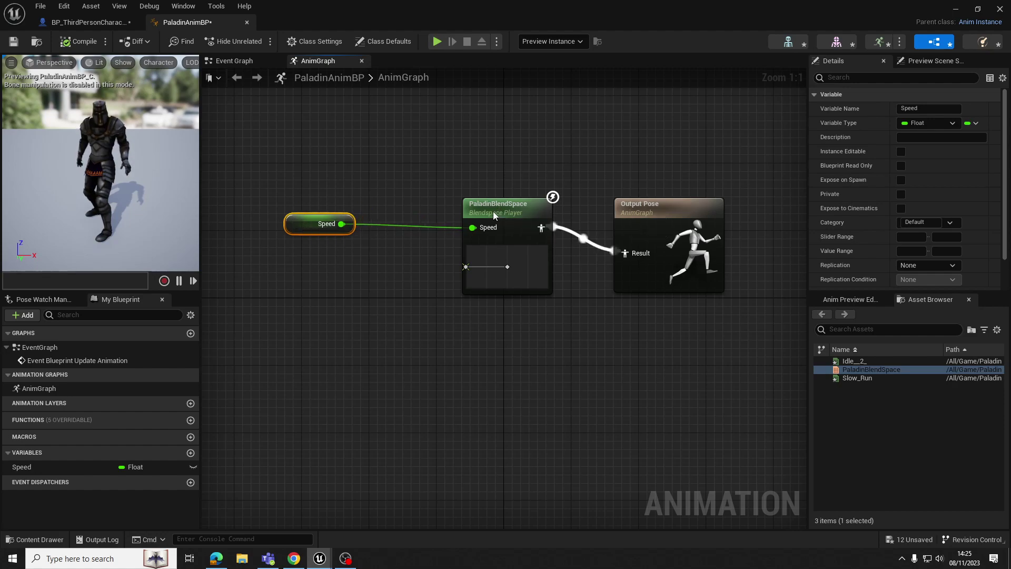
pyautogui.moveTo(489, 209); pyautogui.dragTo(498, 179)
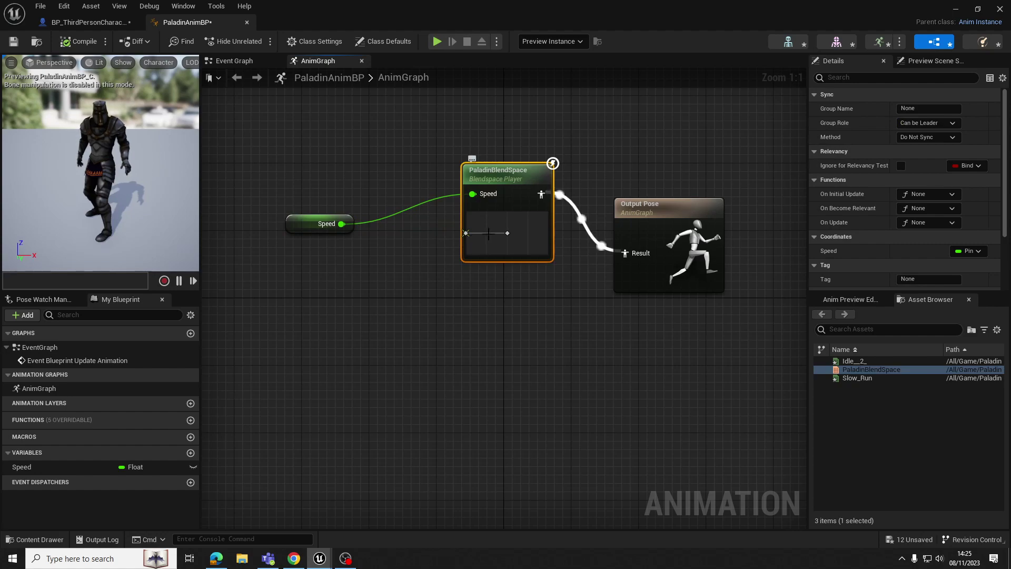
pyautogui.moveTo(625, 203); pyautogui.dragTo(658, 203)
pyautogui.moveTo(498, 177); pyautogui.dragTo(479, 194)
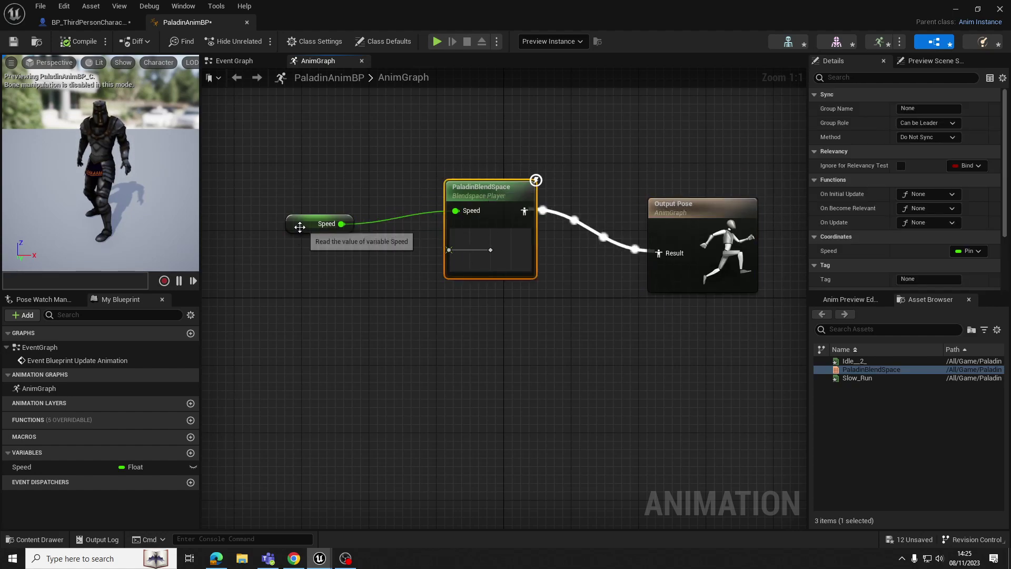
pyautogui.moveTo(298, 227); pyautogui.dragTo(327, 276)
pyautogui.moveTo(273, 296); pyautogui.dragTo(301, 248)
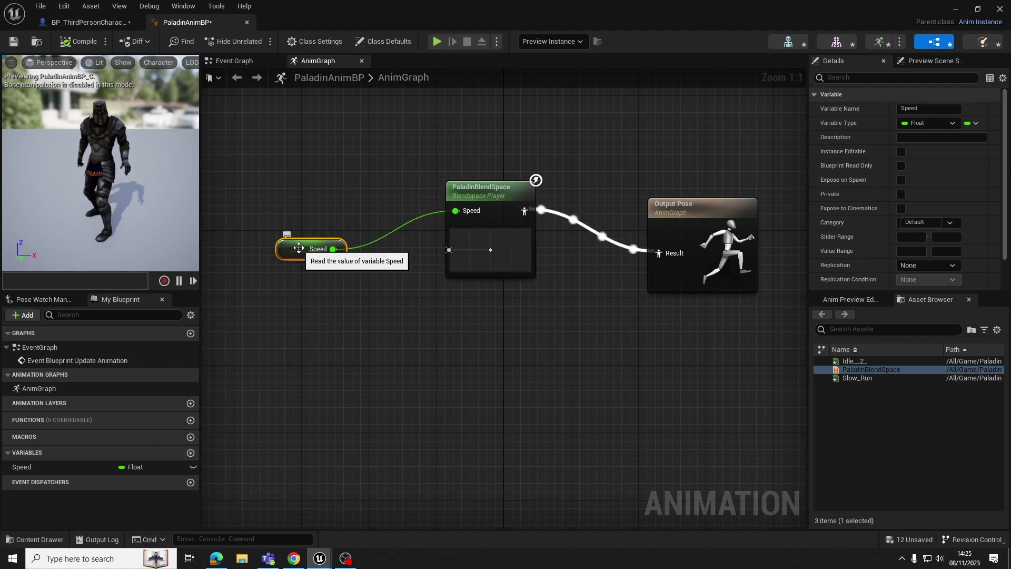
pyautogui.click(234, 61)
pyautogui.moveTo(693, 286); pyautogui.dragTo(547, 336, button='right')
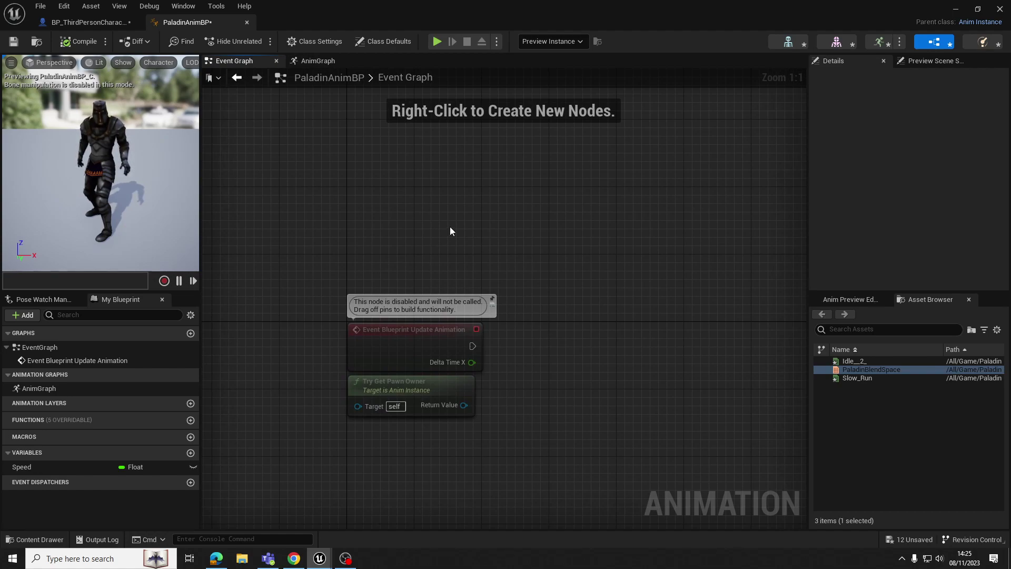
# Add an Event Blueprint Initialize Animation node to the Event Graph.
pyautogui.moveTo(450, 230); pyautogui.dragTo(472, 258, button='right')
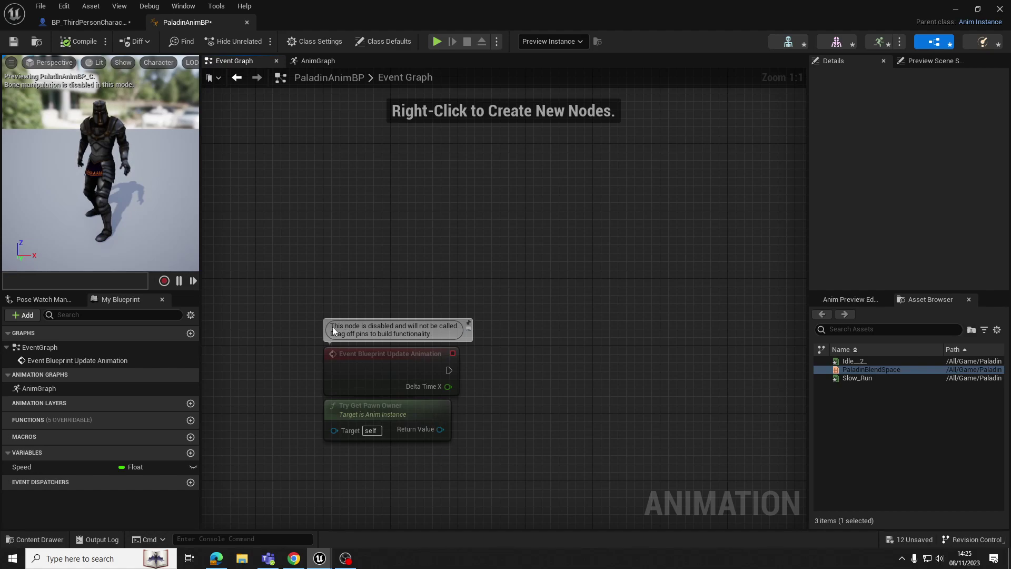
pyautogui.hotkey('ctrl', 'a')
pyautogui.click(509, 452)
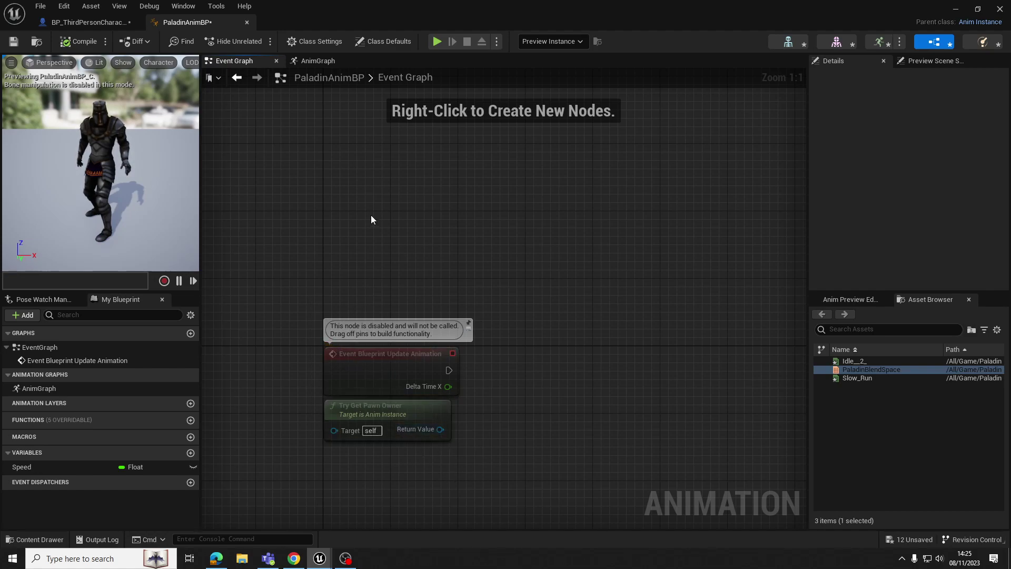
pyautogui.rightClick(352, 179)
pyautogui.write('initia')
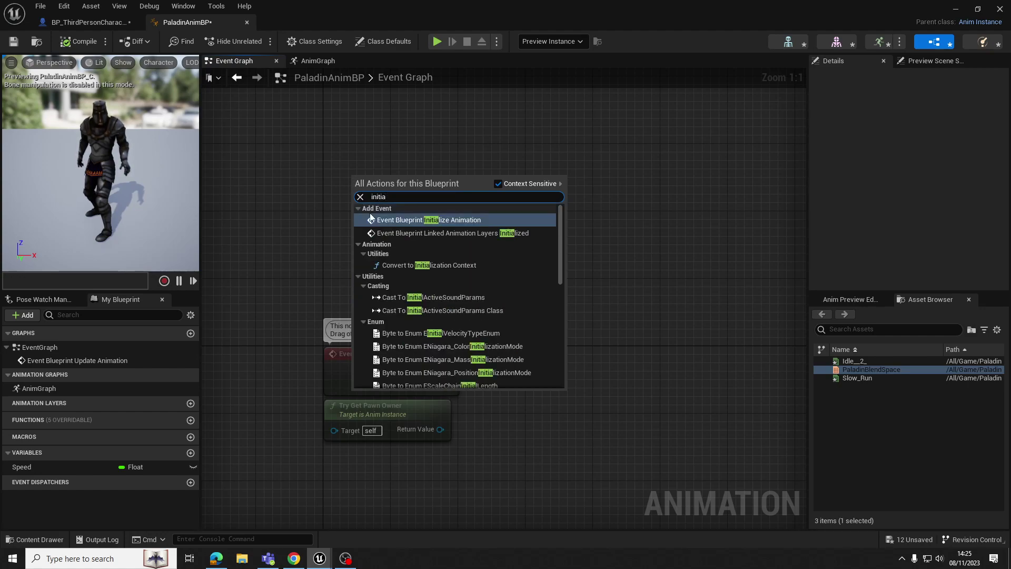
pyautogui.click(430, 220)
pyautogui.moveTo(400, 178); pyautogui.dragTo(540, 175)
# Add Cast To BP_ThirdPersonCharacter off the event, with Try Get Pawn Owner feeding Object.
pyautogui.write('cast to third')
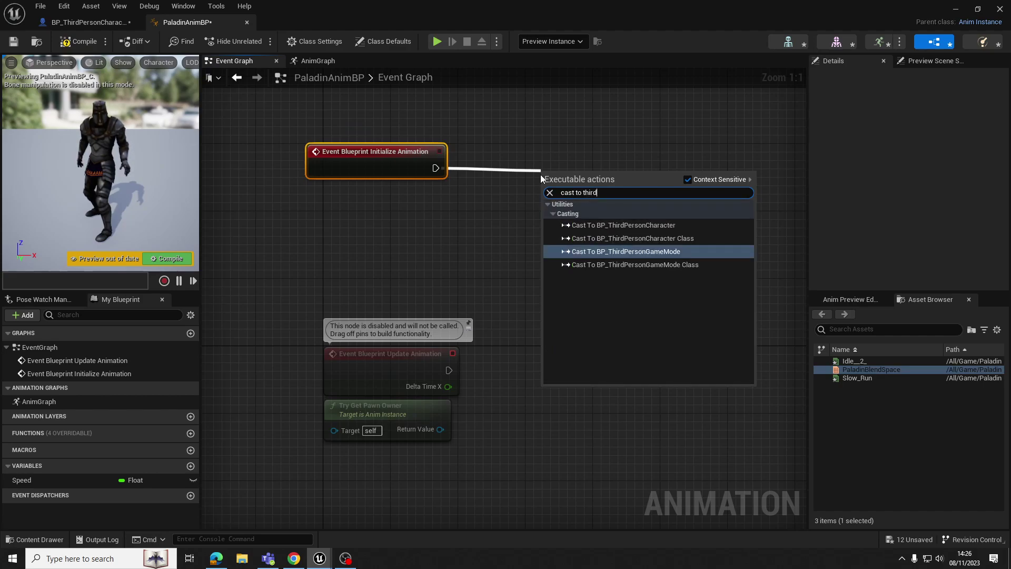
pyautogui.click(647, 223)
pyautogui.moveTo(587, 187); pyautogui.dragTo(580, 162)
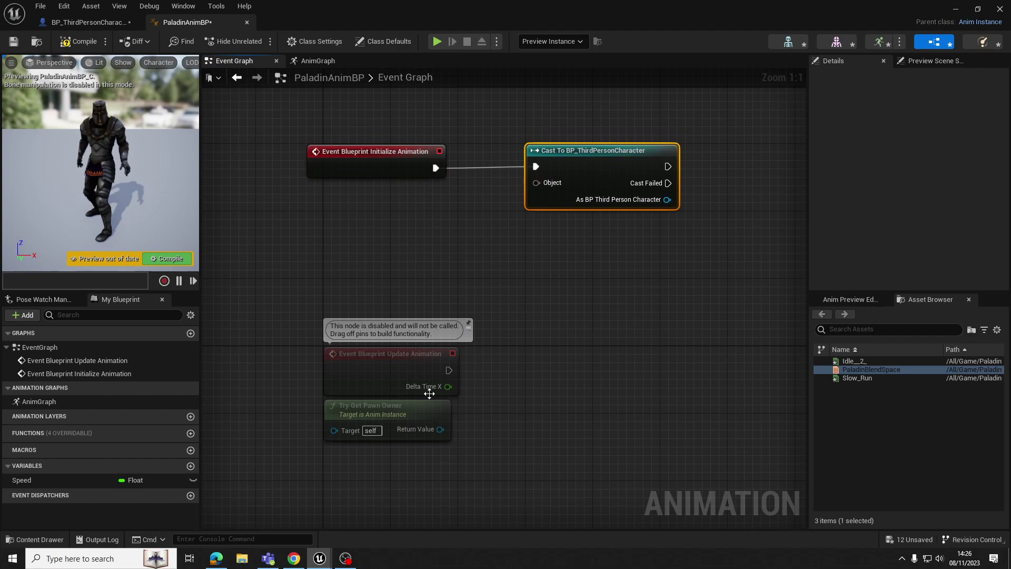
pyautogui.click(409, 413)
pyautogui.moveTo(407, 422); pyautogui.dragTo(424, 394)
pyautogui.moveTo(434, 251); pyautogui.dragTo(499, 205)
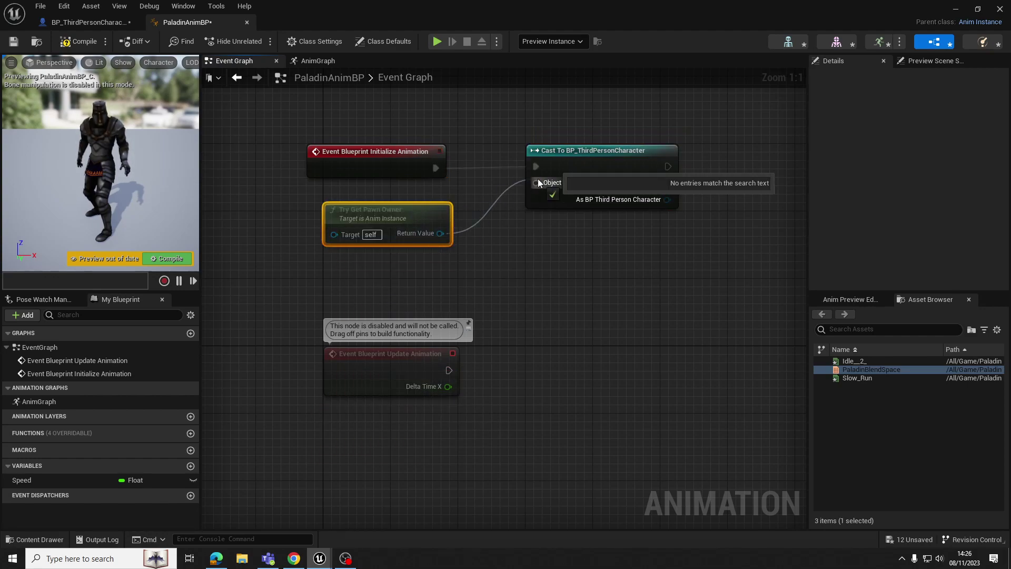
pyautogui.moveTo(538, 182); pyautogui.dragTo(538, 182)
# Arrange the cast node beside the event and move Update Animation further down.
pyautogui.moveTo(418, 218); pyautogui.dragTo(418, 209)
pyautogui.moveTo(596, 158); pyautogui.dragTo(579, 157)
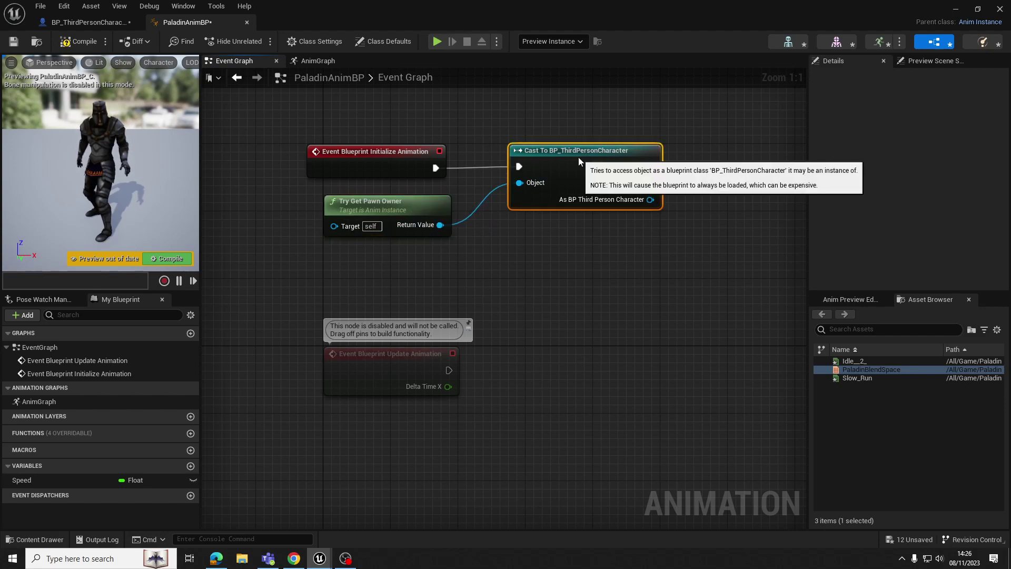
pyautogui.moveTo(631, 244); pyautogui.dragTo(587, 247, button='right')
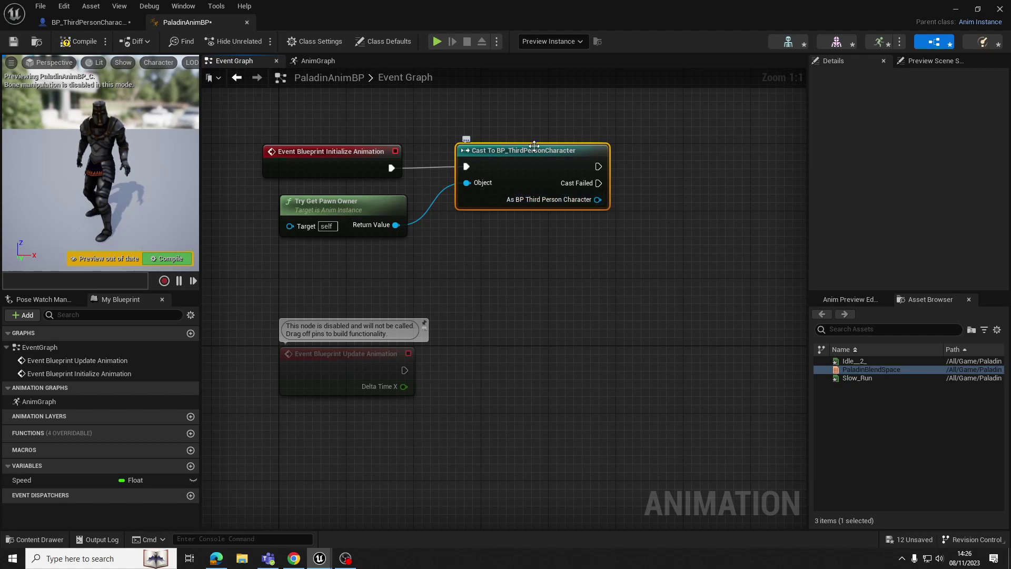
pyautogui.moveTo(342, 353); pyautogui.dragTo(342, 413)
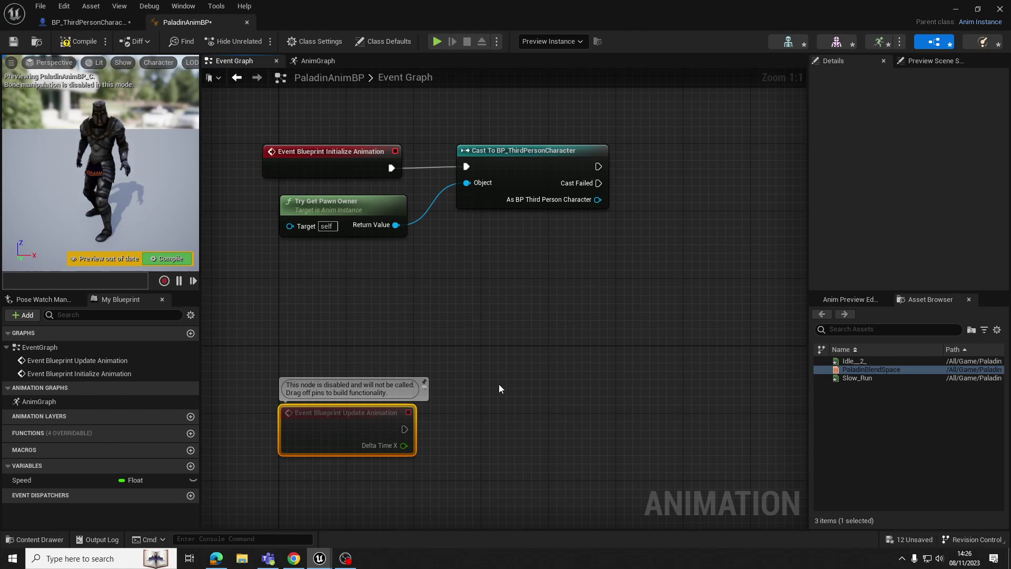
pyautogui.click(521, 158)
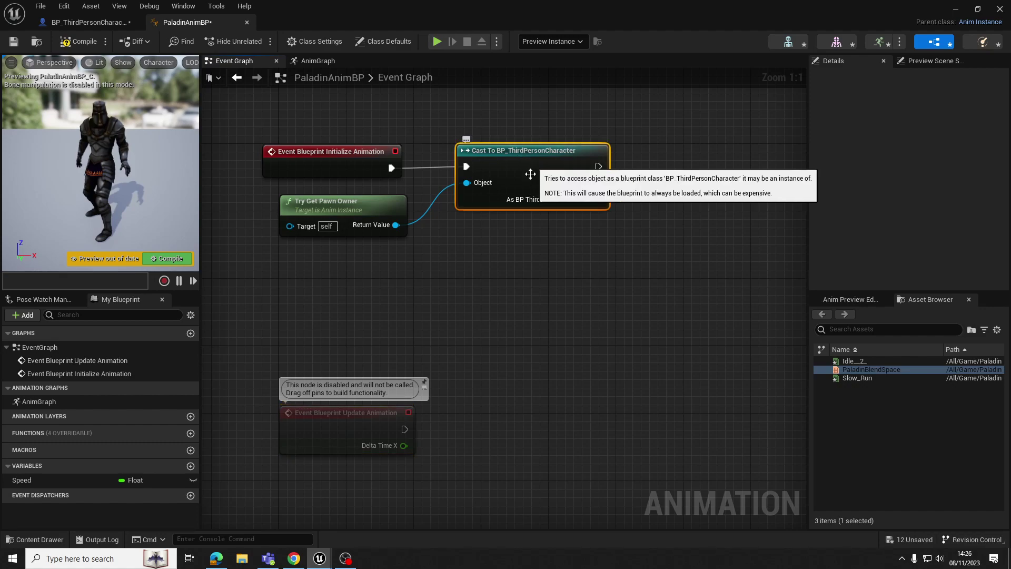
pyautogui.moveTo(537, 152)
pyautogui.mouseDown()
pyautogui.moveTo(537, 160)
pyautogui.moveTo(539, 148)
pyautogui.mouseUp()
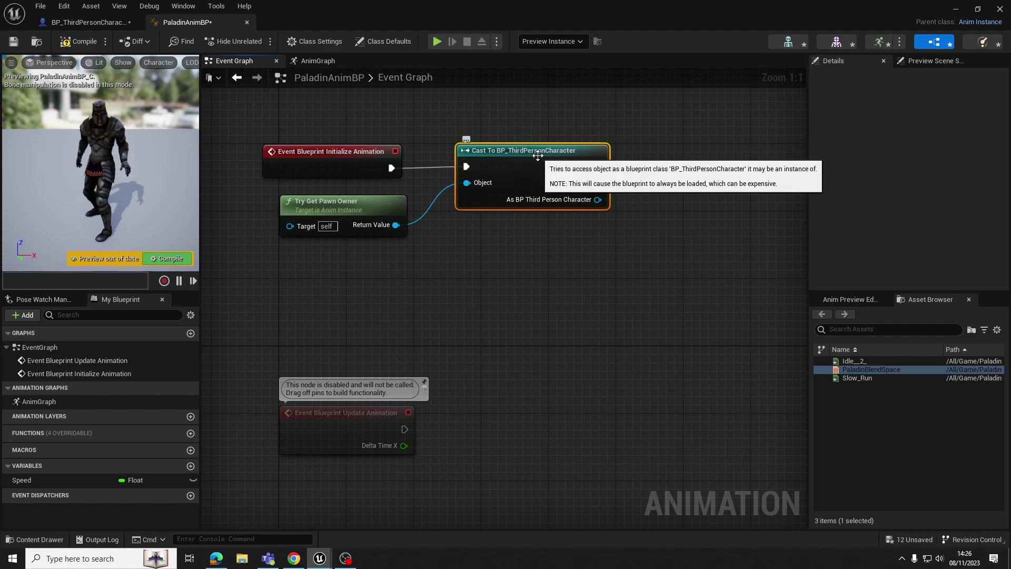
# Promote the cast output to an As BP Third Person Character variable and place its getter.
pyautogui.rightClick(598, 200)
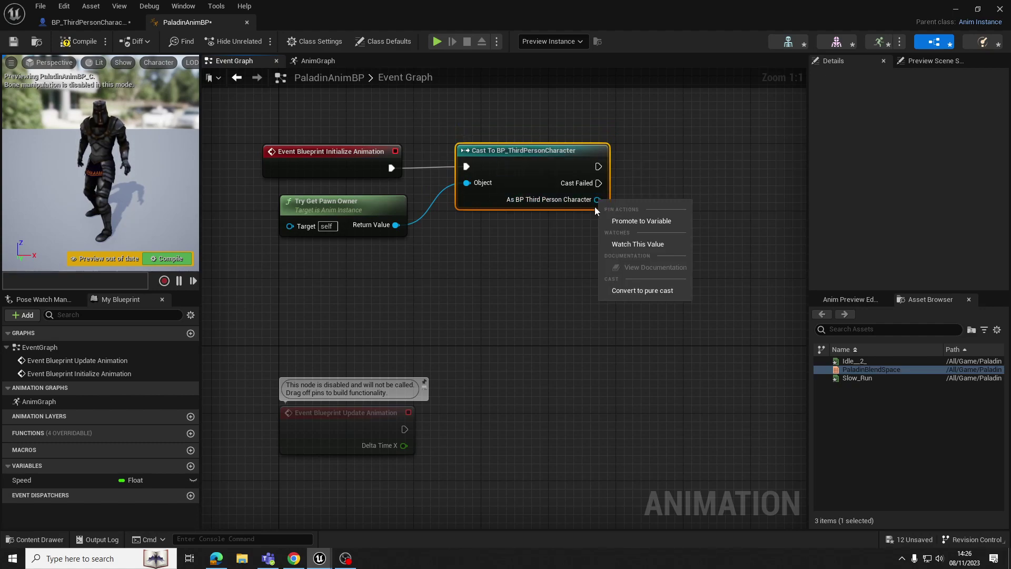
pyautogui.click(630, 221)
pyautogui.moveTo(723, 145); pyautogui.dragTo(715, 143)
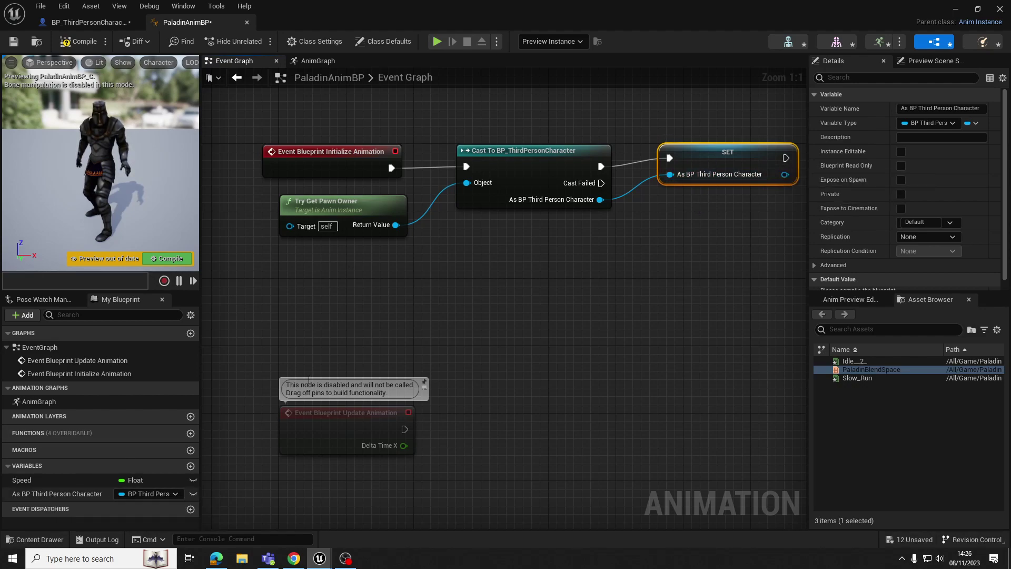
pyautogui.moveTo(32, 496); pyautogui.dragTo(316, 306)
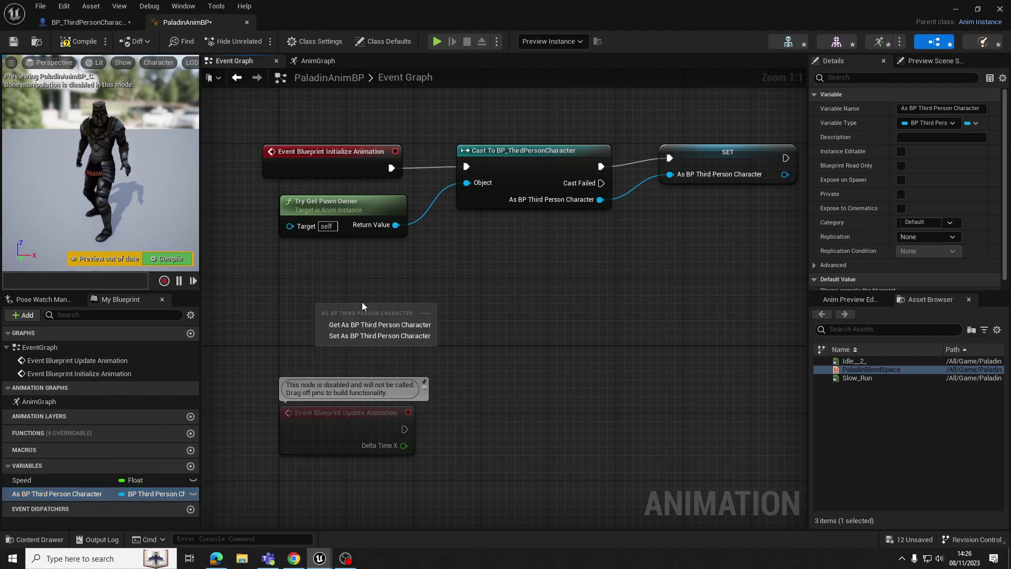
pyautogui.click(356, 324)
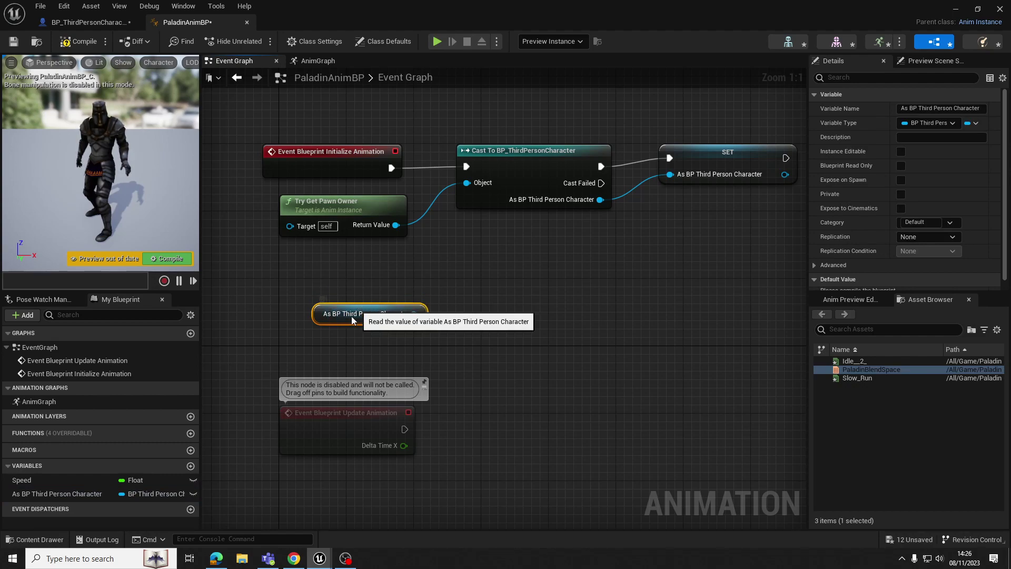
pyautogui.moveTo(348, 311); pyautogui.dragTo(333, 350)
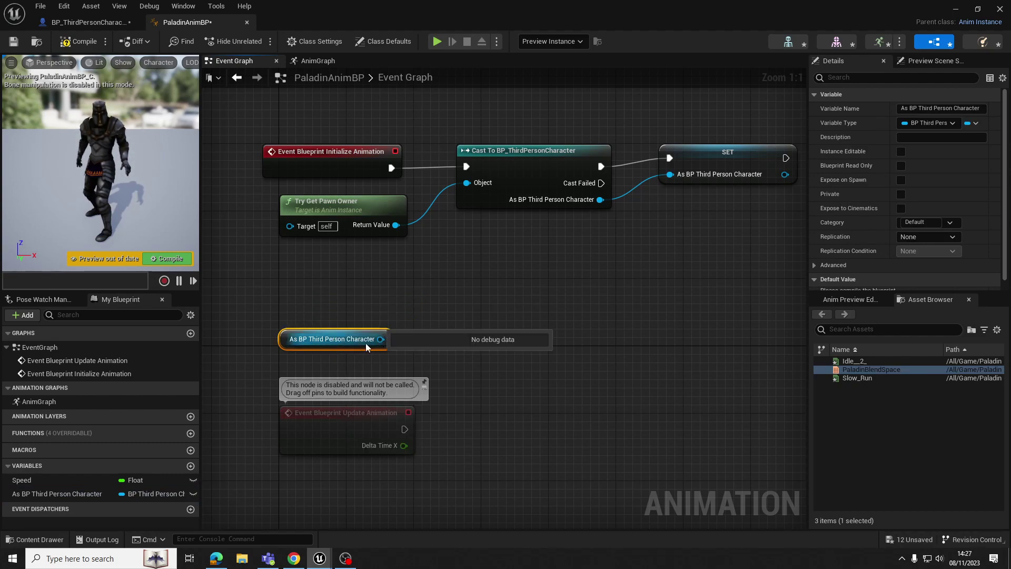
# Add a Get Velocity node off the character getter and line the two nodes up.
pyautogui.moveTo(381, 340); pyautogui.dragTo(479, 316)
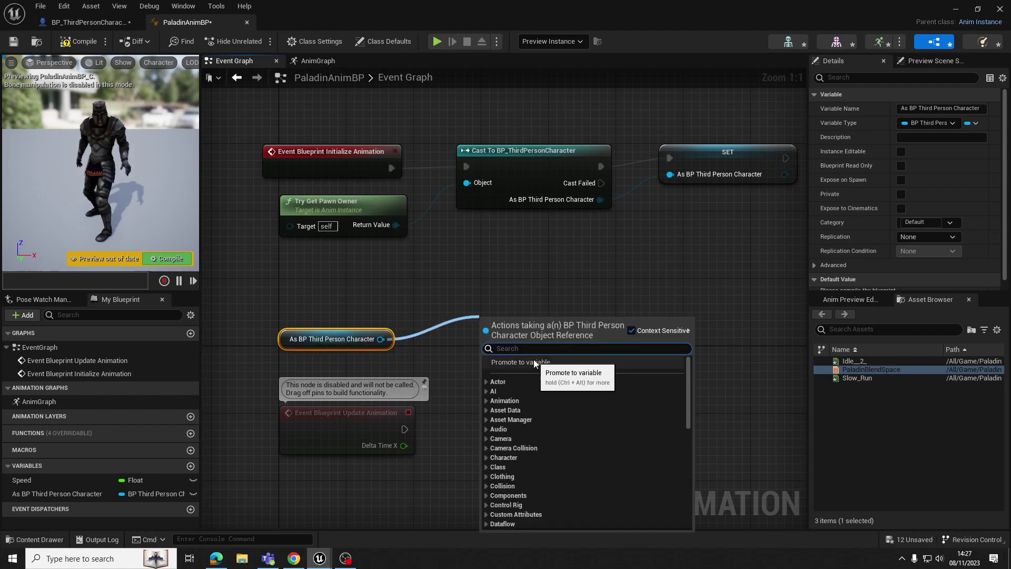
pyautogui.write('get veloc')
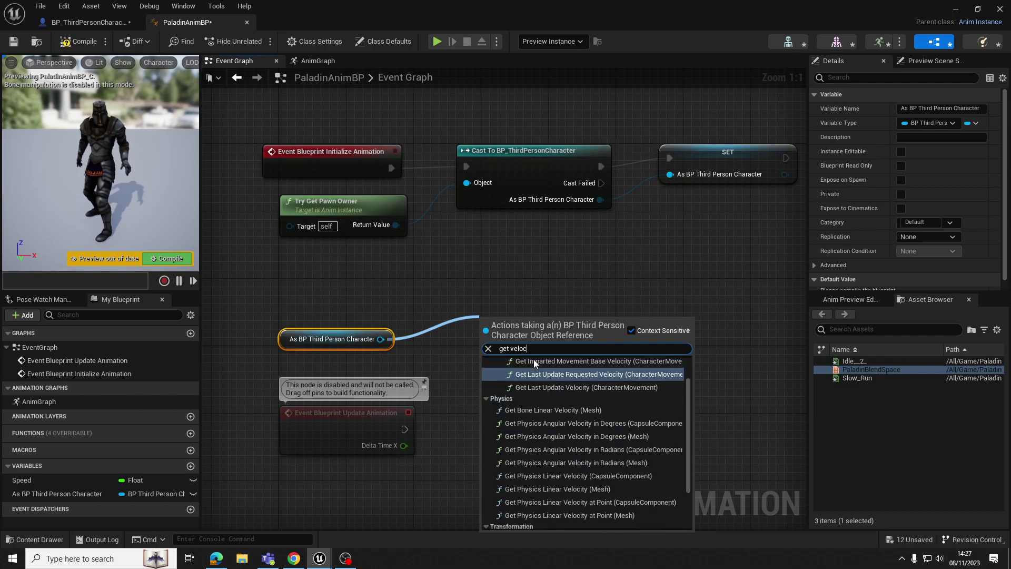
pyautogui.write('ity')
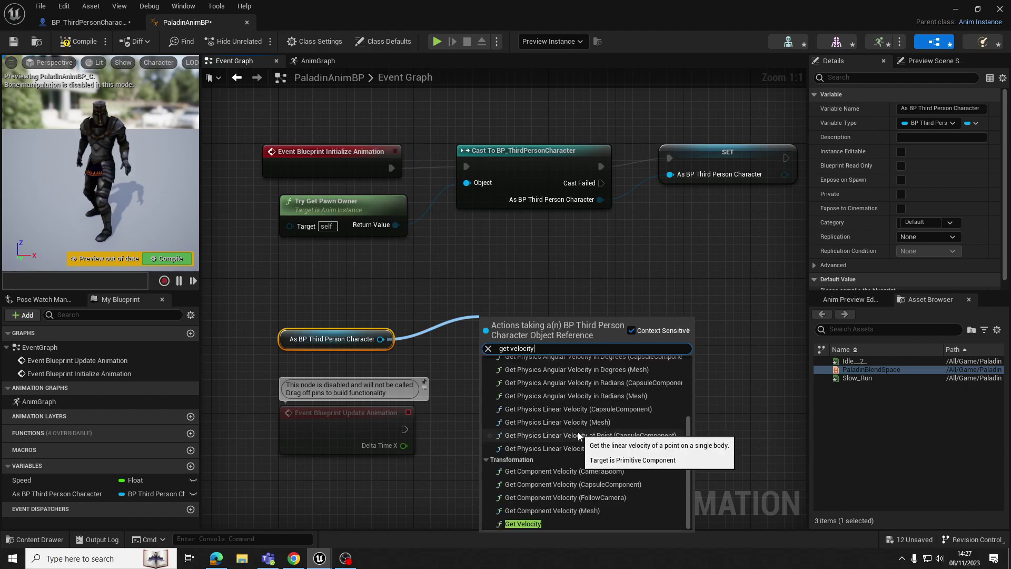
pyautogui.scroll(-3, 547, 505)
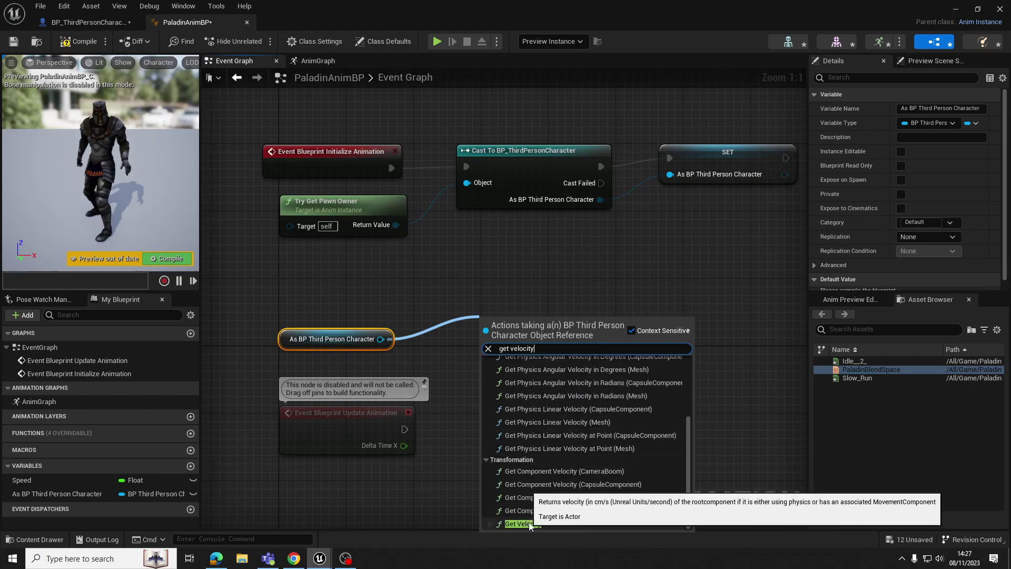
pyautogui.click(542, 523)
pyautogui.moveTo(551, 327); pyautogui.dragTo(519, 318)
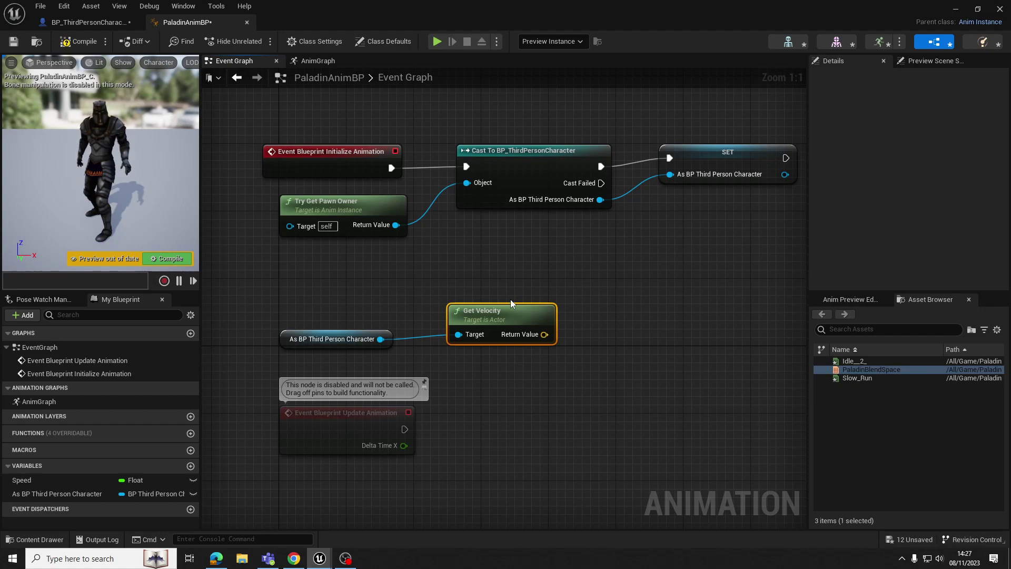
pyautogui.moveTo(498, 315); pyautogui.dragTo(521, 299)
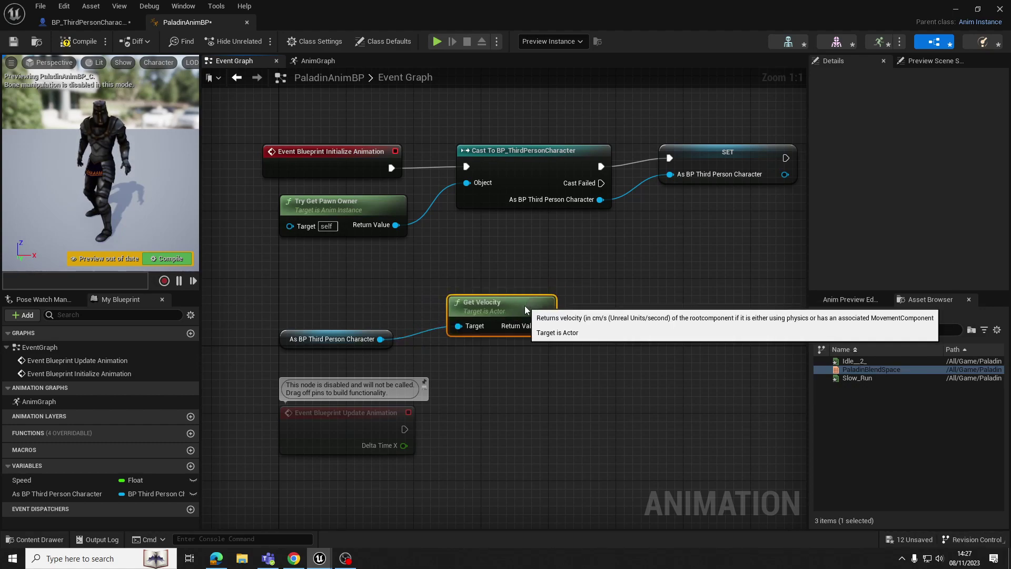
pyautogui.moveTo(310, 338)
pyautogui.mouseDown()
pyautogui.moveTo(288, 347)
pyautogui.moveTo(315, 323)
pyautogui.moveTo(298, 322)
pyautogui.mouseUp()
pyautogui.click(475, 318)
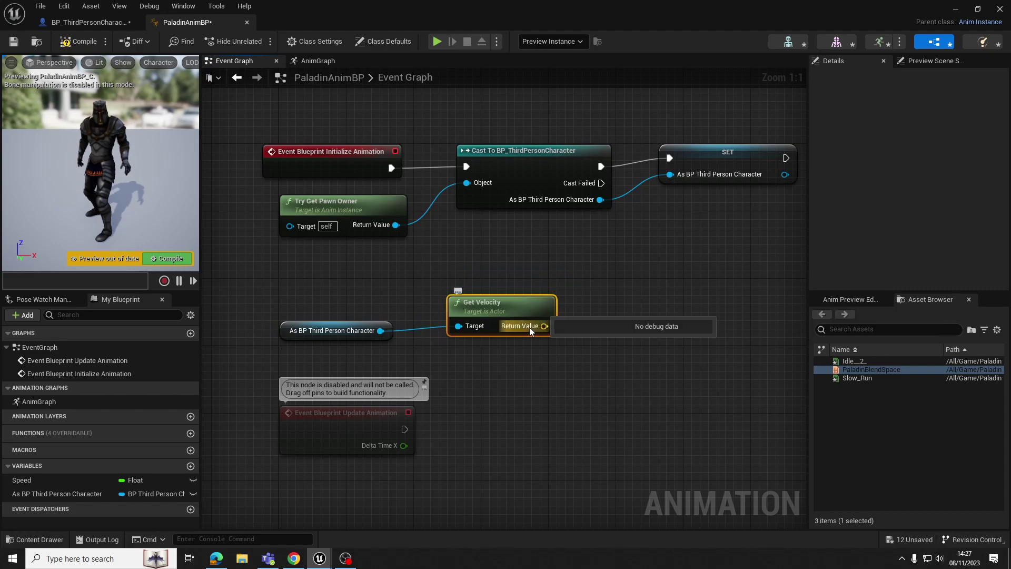
# Feed Get Velocity into a new Vector Length node and tidy their positions.
pyautogui.moveTo(543, 326); pyautogui.dragTo(630, 317)
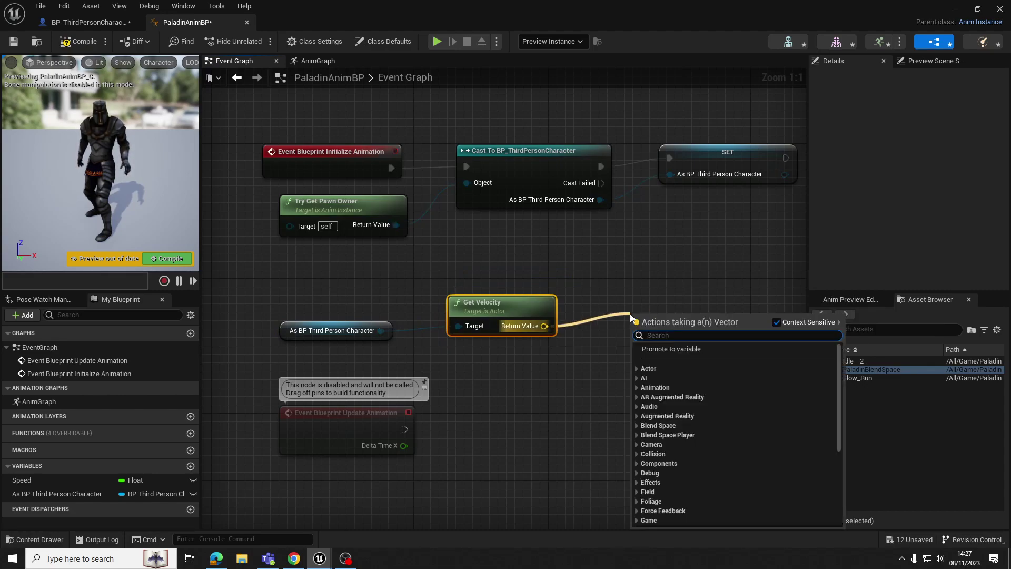
pyautogui.write('vector l')
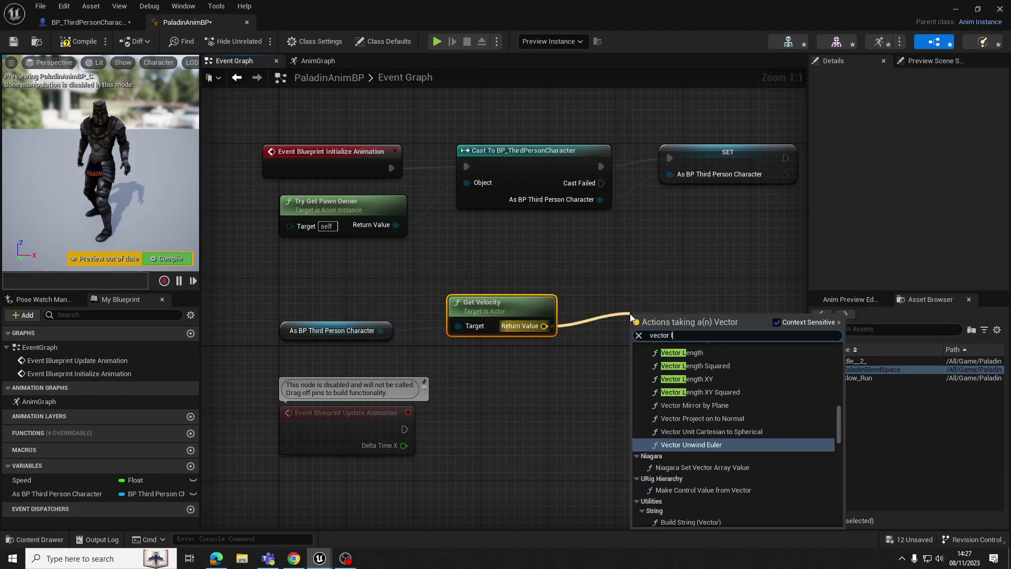
pyautogui.write('ength')
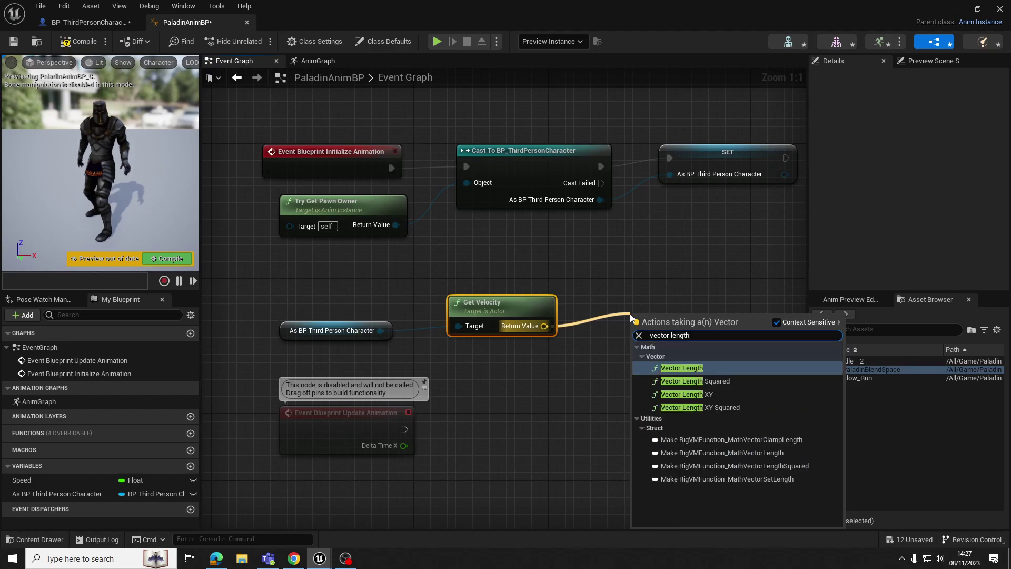
pyautogui.click(683, 368)
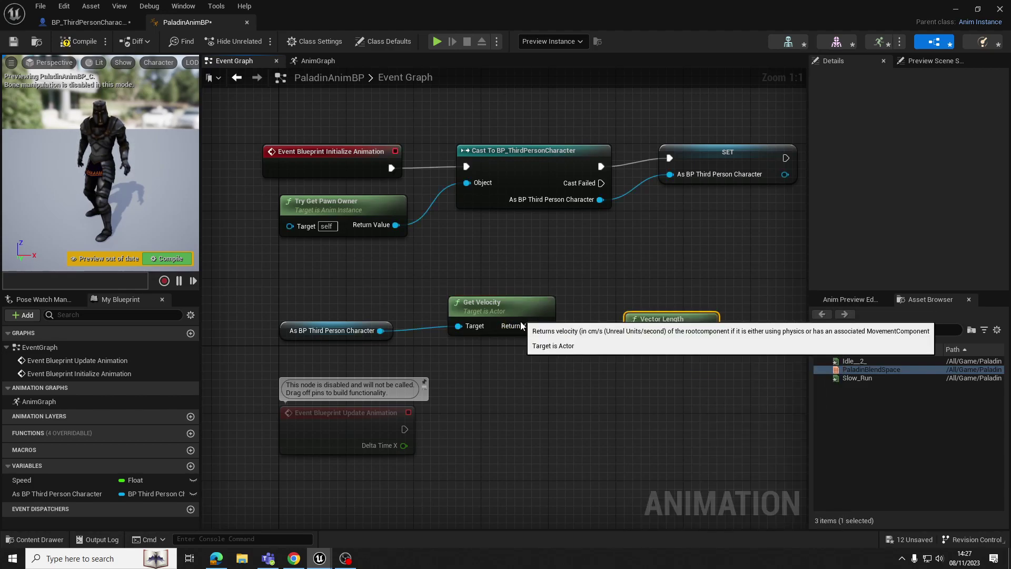
pyautogui.moveTo(546, 309); pyautogui.dragTo(546, 334)
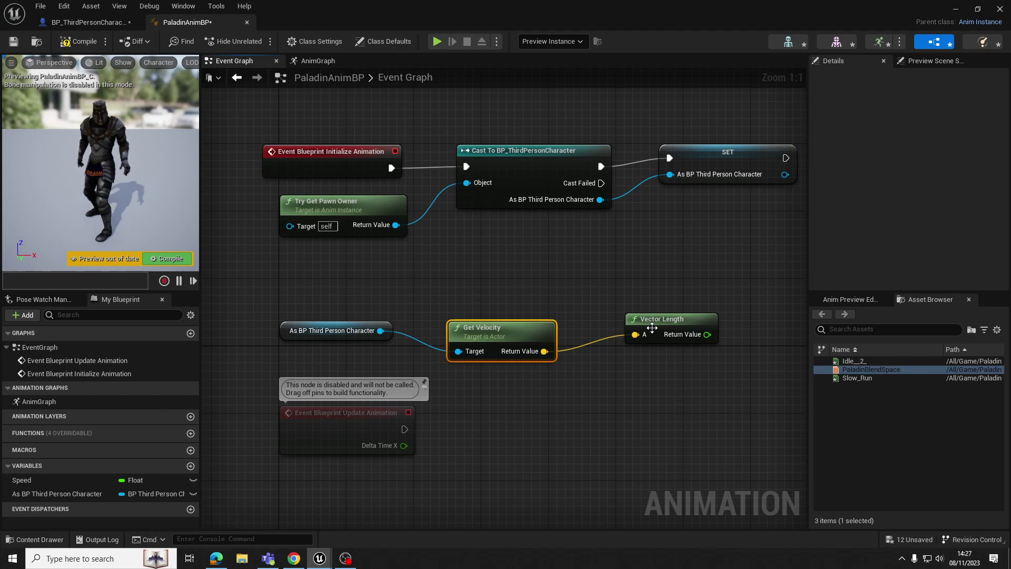
pyautogui.moveTo(674, 318); pyautogui.dragTo(649, 310)
pyautogui.moveTo(664, 265); pyautogui.dragTo(486, 414)
pyautogui.click(496, 272)
pyautogui.moveTo(612, 280); pyautogui.dragTo(588, 280, button='right')
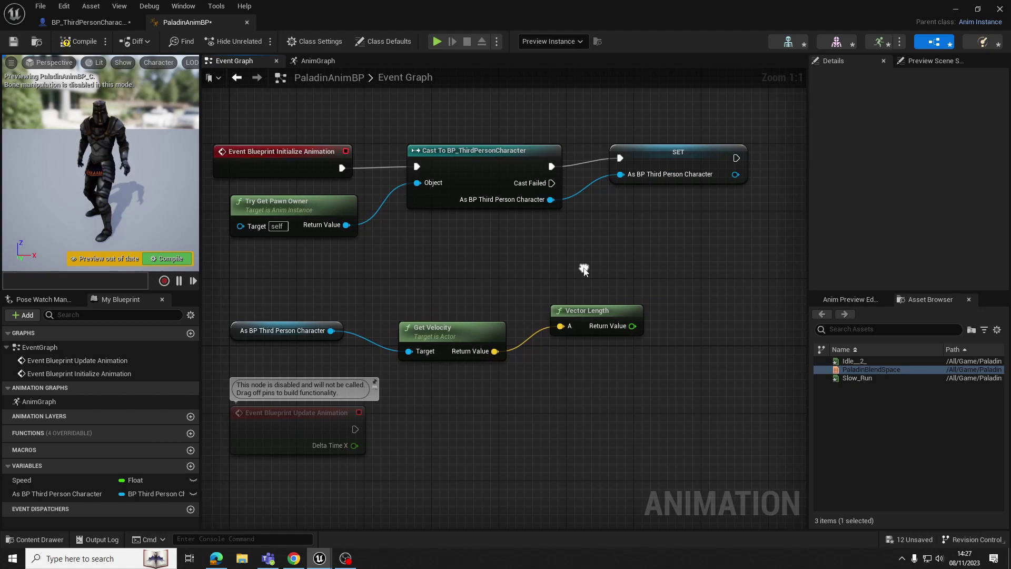
pyautogui.scroll(-1, 643, 266)
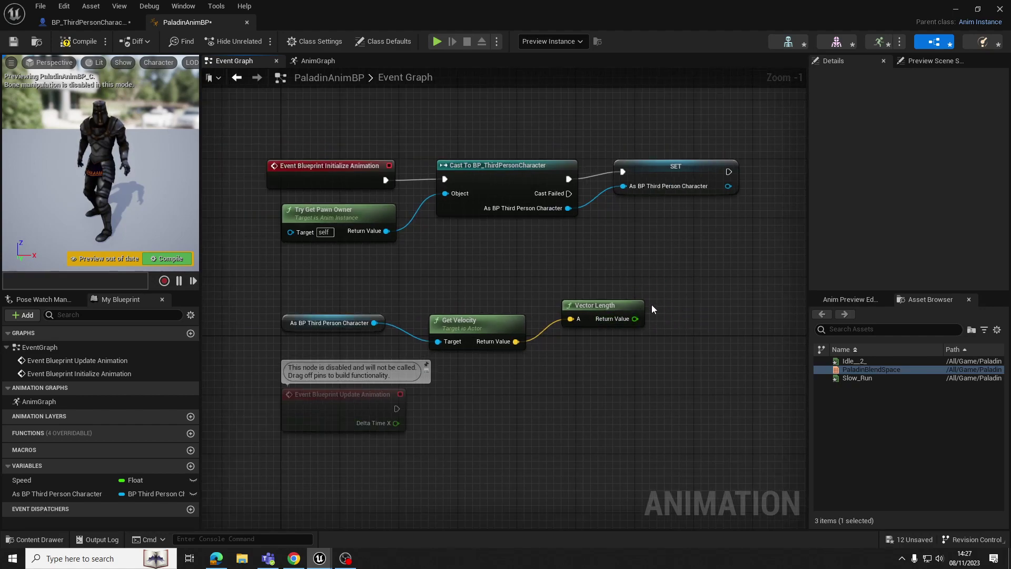
# Wire Vector Length's Return Value into a new SET Speed node.
pyautogui.moveTo(635, 320); pyautogui.dragTo(694, 271)
pyautogui.write('set spe')
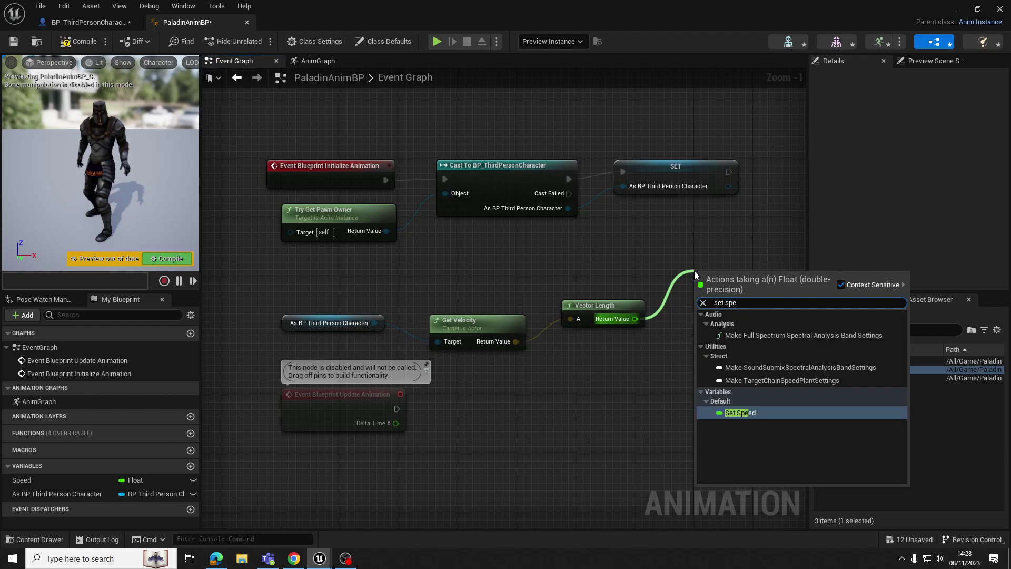
pyautogui.write('ed')
pyautogui.click(747, 365)
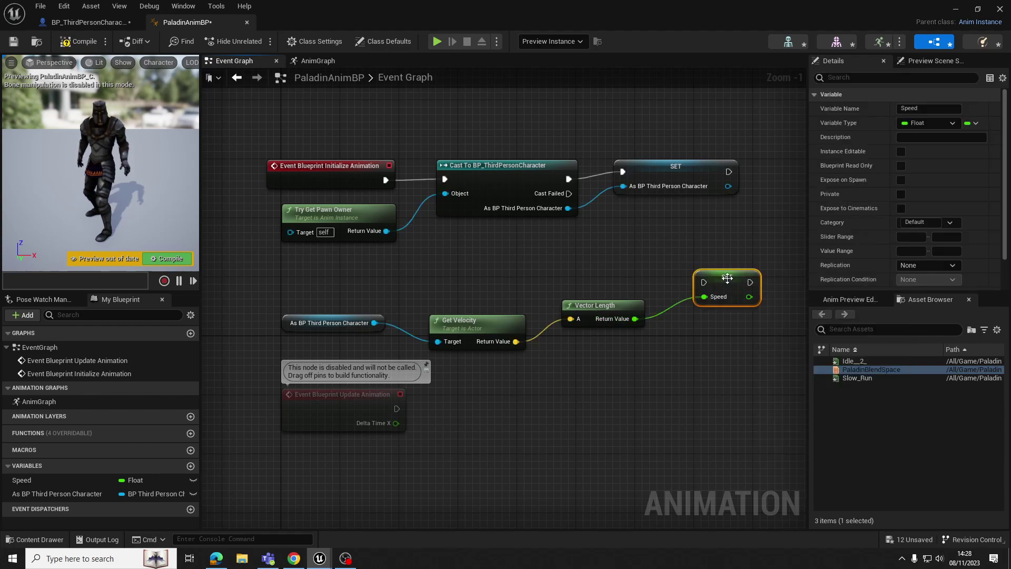
pyautogui.moveTo(728, 279); pyautogui.dragTo(727, 263)
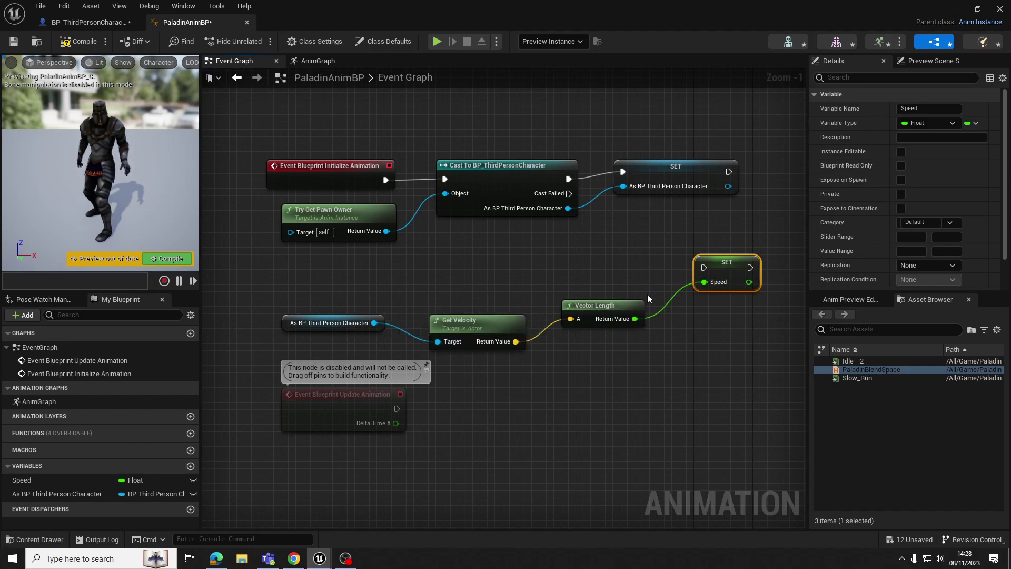
pyautogui.moveTo(720, 267); pyautogui.dragTo(713, 274)
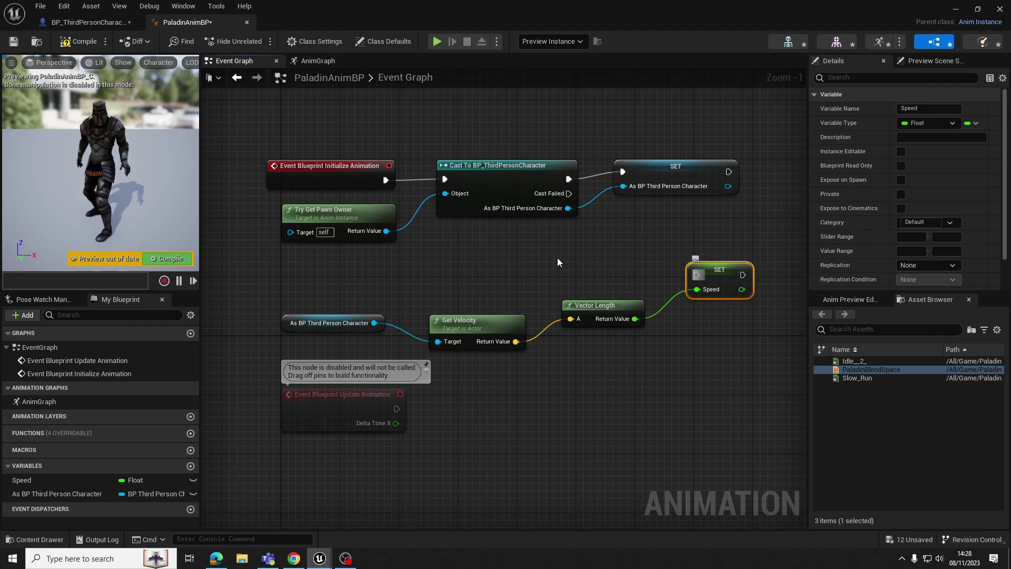
pyautogui.click(317, 61)
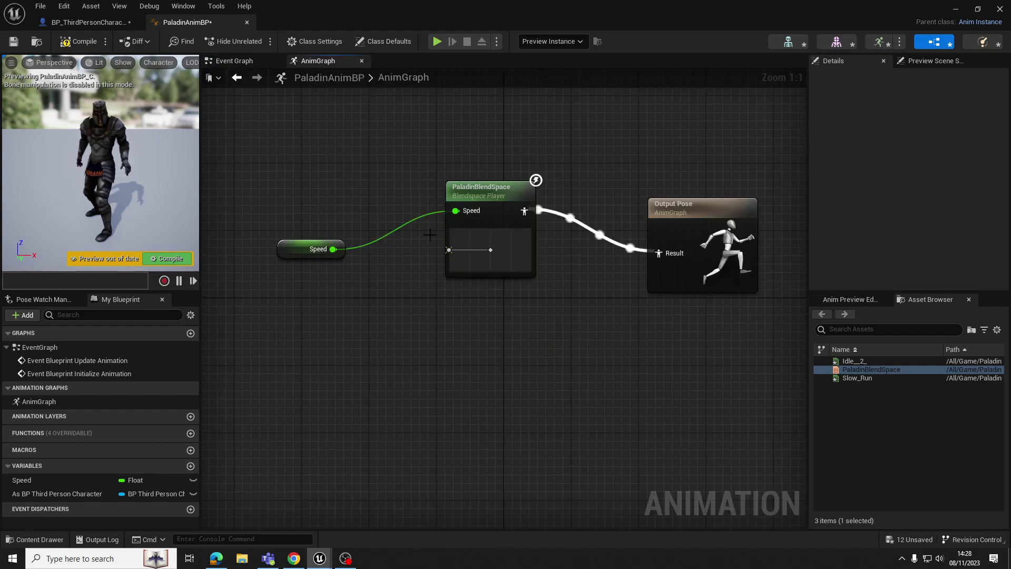
# Tidy the AnimGraph so the BlendSpace Player lines up straight with Output Pose.
pyautogui.click(287, 249)
pyautogui.moveTo(489, 188); pyautogui.dragTo(481, 189)
pyautogui.moveTo(682, 279); pyautogui.dragTo(708, 236)
pyautogui.moveTo(706, 167); pyautogui.dragTo(674, 215)
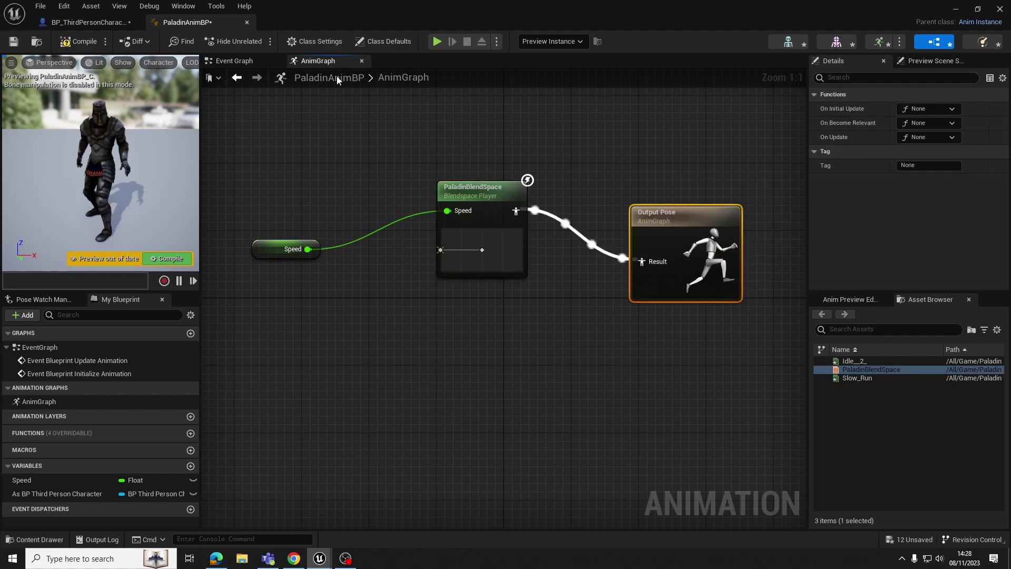
# Place Event Blueprint Update Animation beside SET Speed in the Event Graph and wire its exec into it.
pyautogui.click(237, 64)
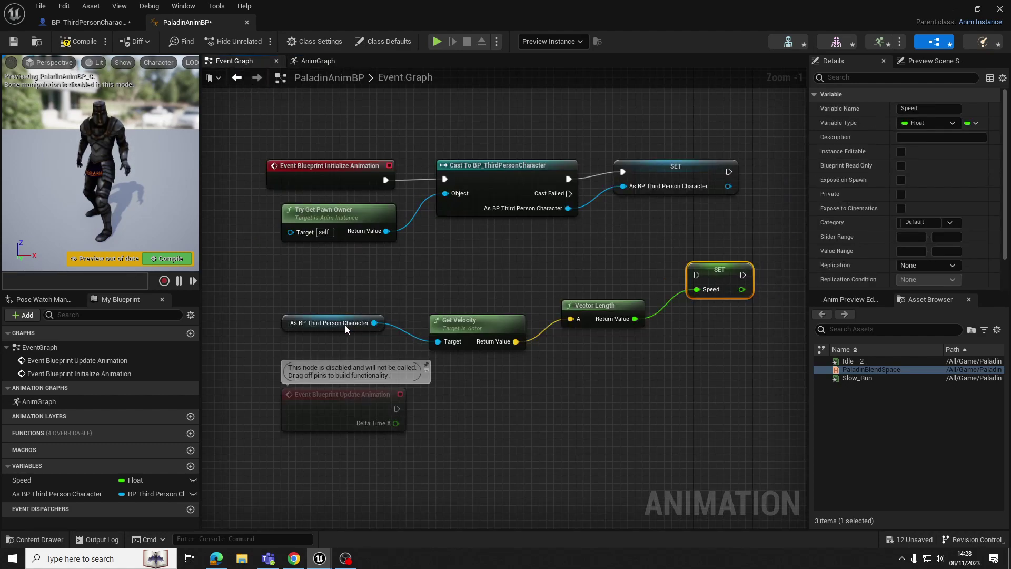
pyautogui.moveTo(334, 306); pyautogui.dragTo(621, 345)
pyautogui.click(345, 391)
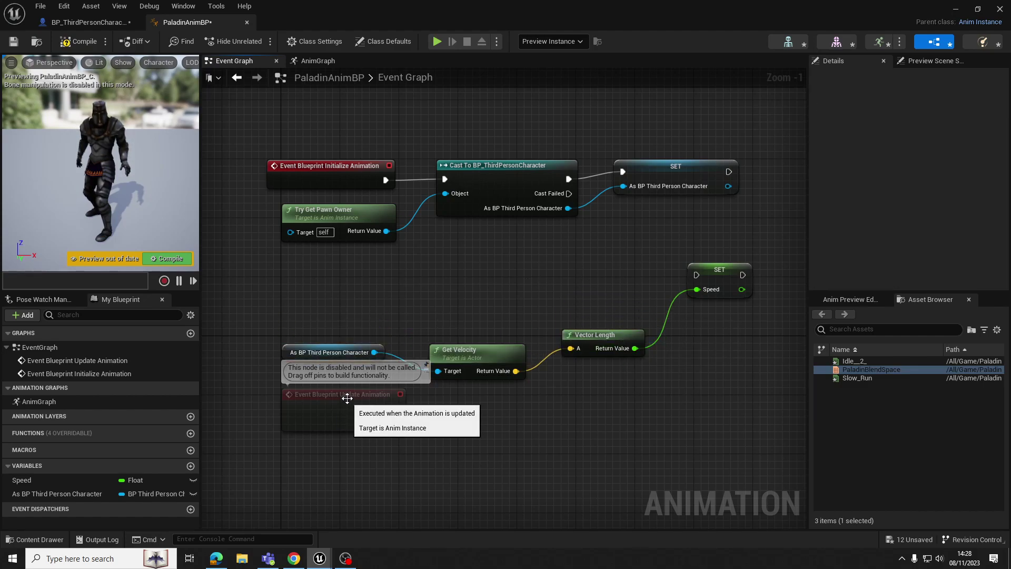
pyautogui.moveTo(346, 391); pyautogui.dragTo(360, 288)
pyautogui.moveTo(284, 356); pyautogui.dragTo(285, 386)
pyautogui.moveTo(346, 298); pyautogui.dragTo(338, 299)
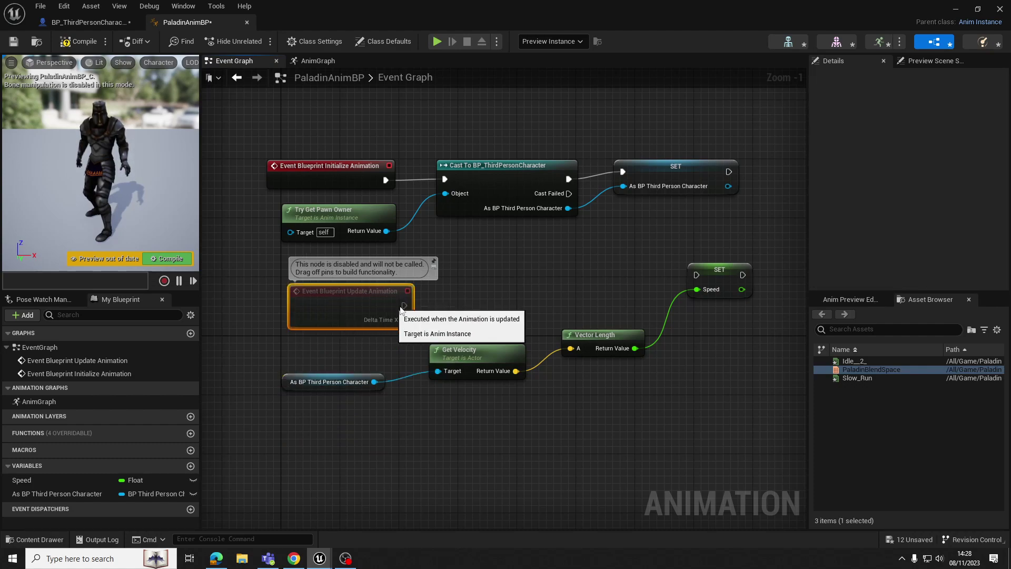
pyautogui.moveTo(404, 306); pyautogui.dragTo(694, 298)
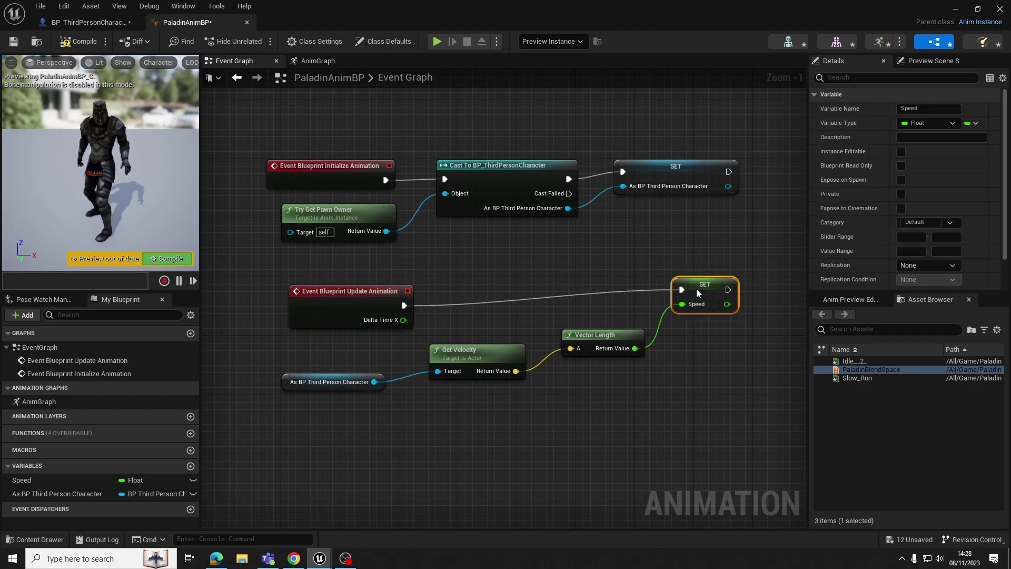
# Compile PaladinAnimBP and view the AnimGraph's Speed → PaladinBlendSpace → Output Pose chain.
pyautogui.click(86, 42)
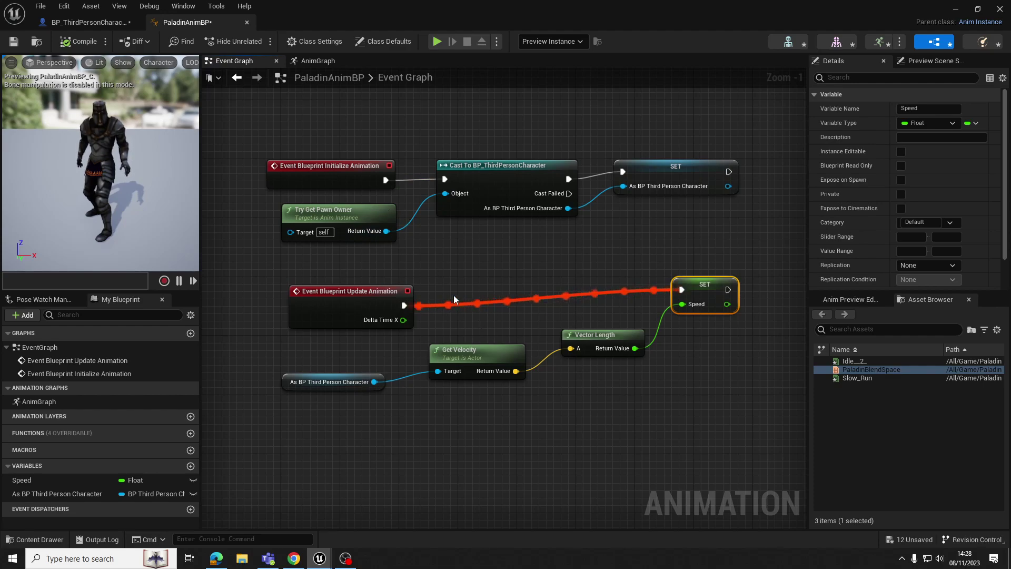
pyautogui.moveTo(443, 158); pyautogui.dragTo(426, 179, button='right')
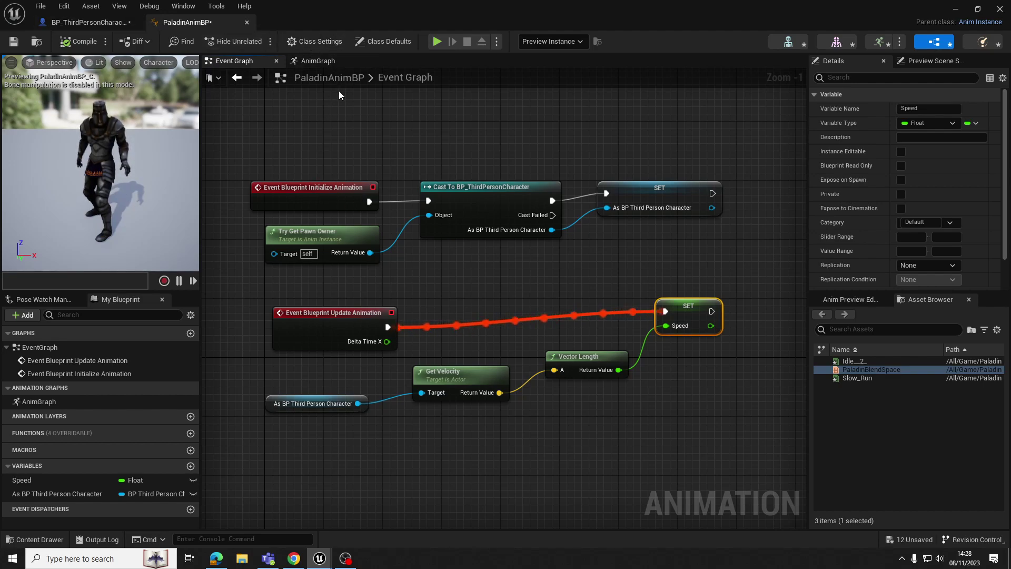
pyautogui.click(327, 62)
pyautogui.moveTo(379, 157); pyautogui.dragTo(373, 223, button='right')
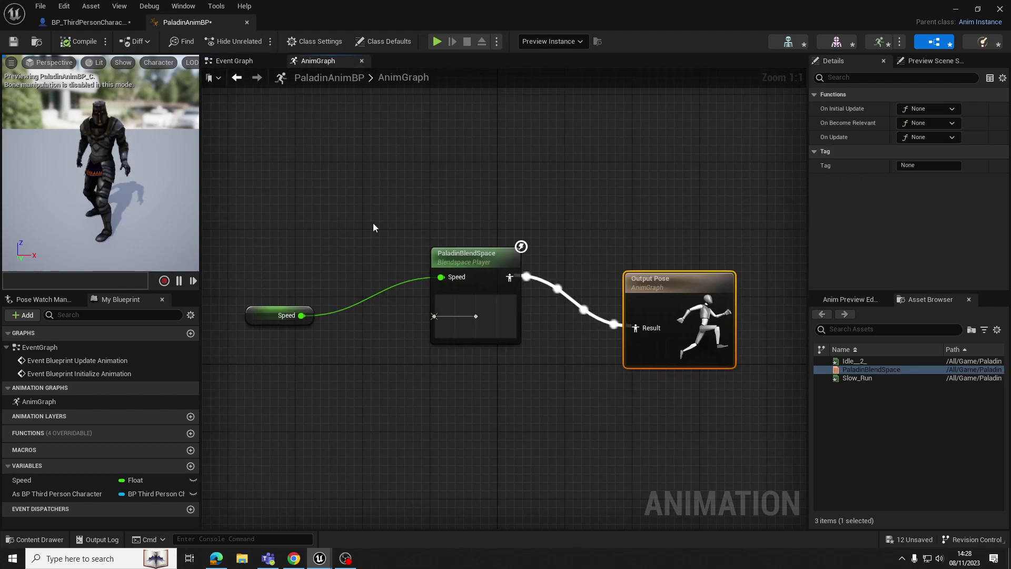
pyautogui.scroll(-1, 373, 223)
pyautogui.scroll(1, 369, 216)
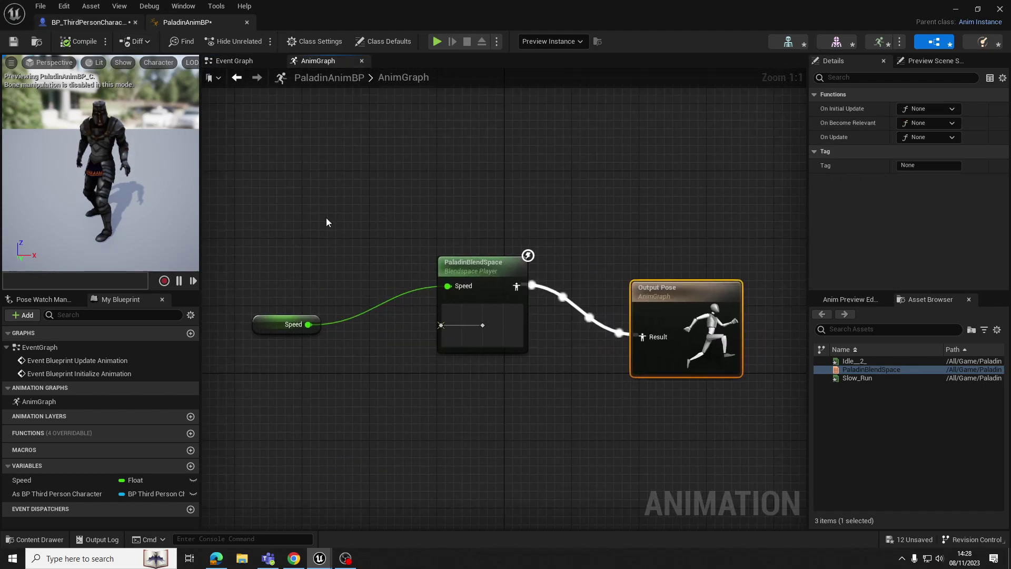
# Set BP_ThirdPersonCharacter's Mesh Anim Class to PaladinAnimBP and minimize the Blueprint editor.
pyautogui.click(90, 23)
pyautogui.click(425, 254)
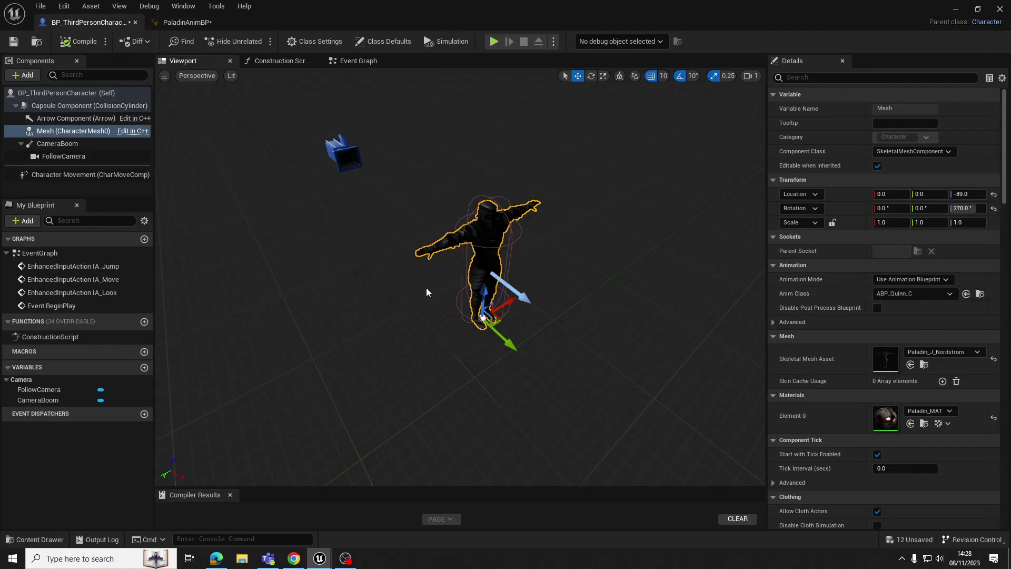
pyautogui.click(908, 296)
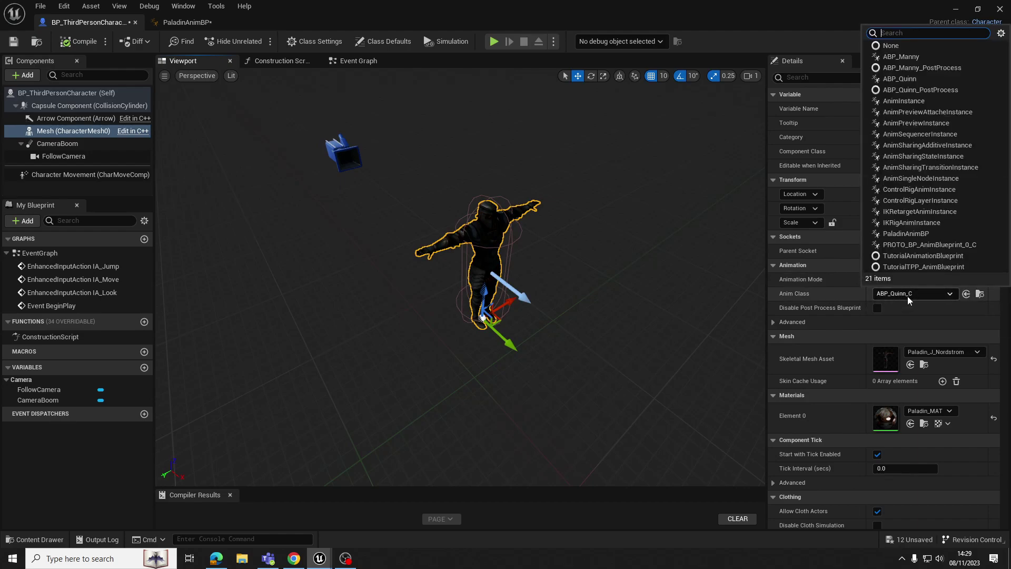
pyautogui.click(906, 234)
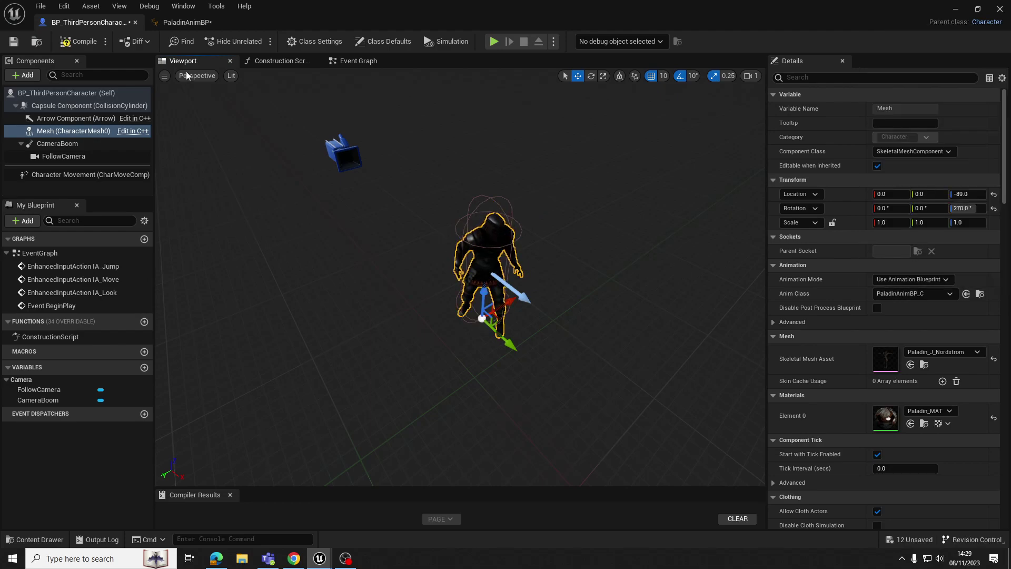
pyautogui.click(957, 10)
# Play in Editor with Alt+P, run the Paladin around the level, then stop with Esc.
pyautogui.hotkey('alt', 'p')
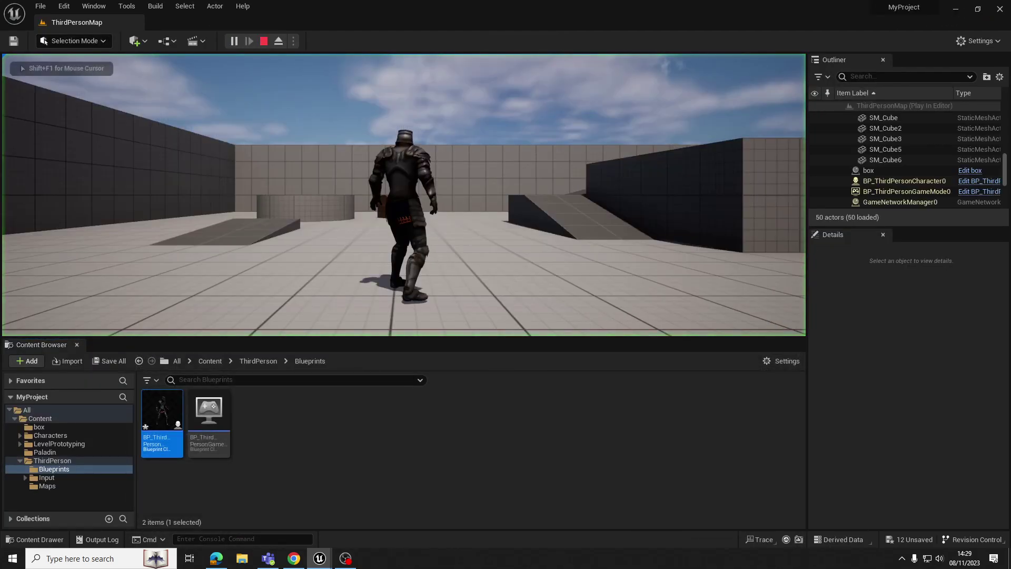
pyautogui.press('w')
pyautogui.press('w')
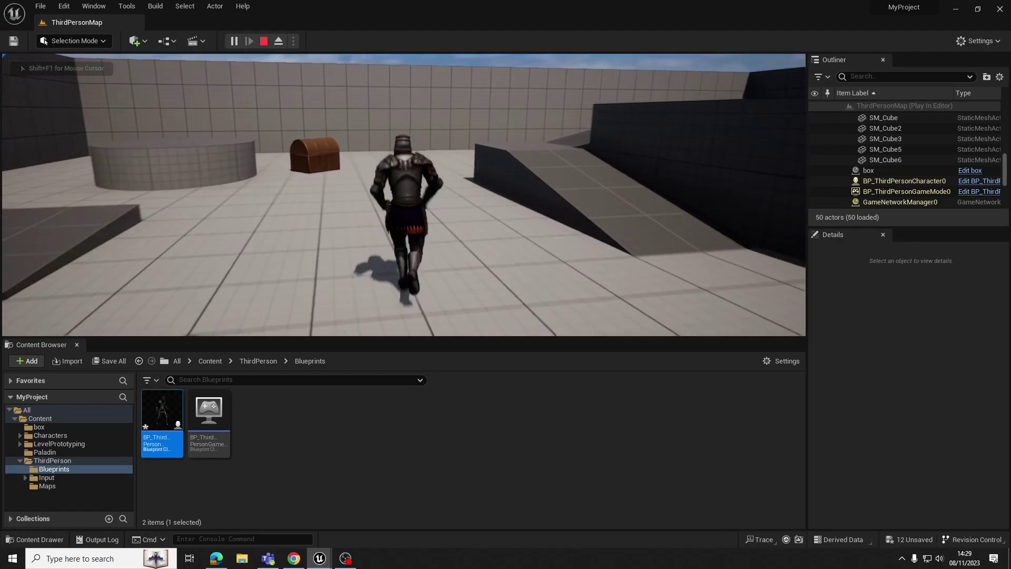
pyautogui.press('w')
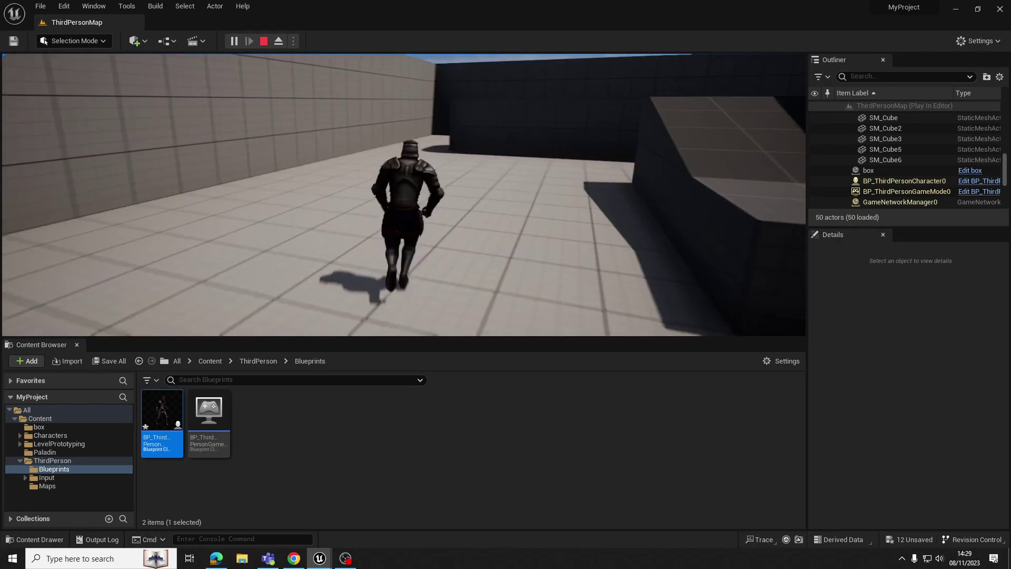
pyautogui.press('w')
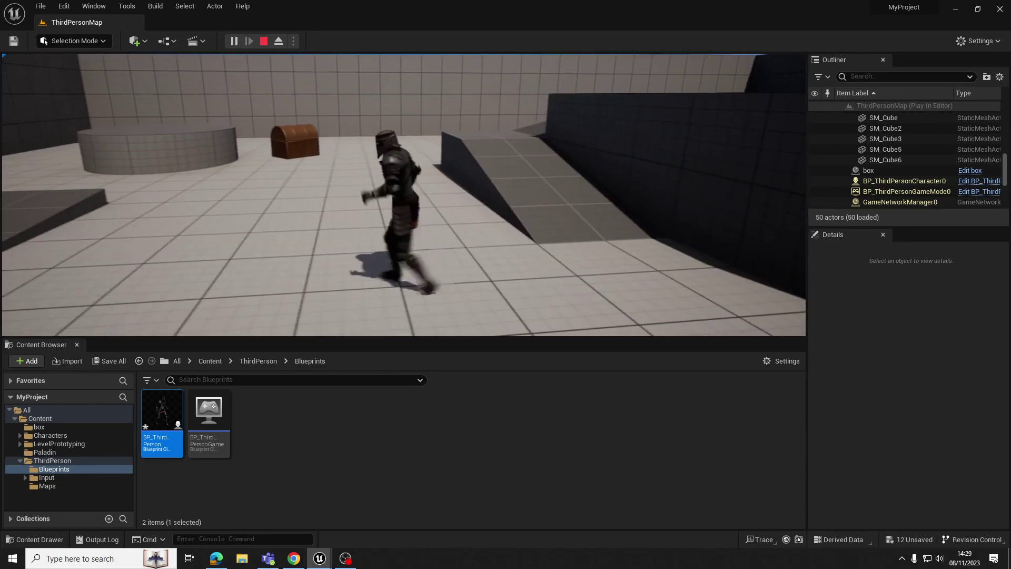
pyautogui.press('Escape')
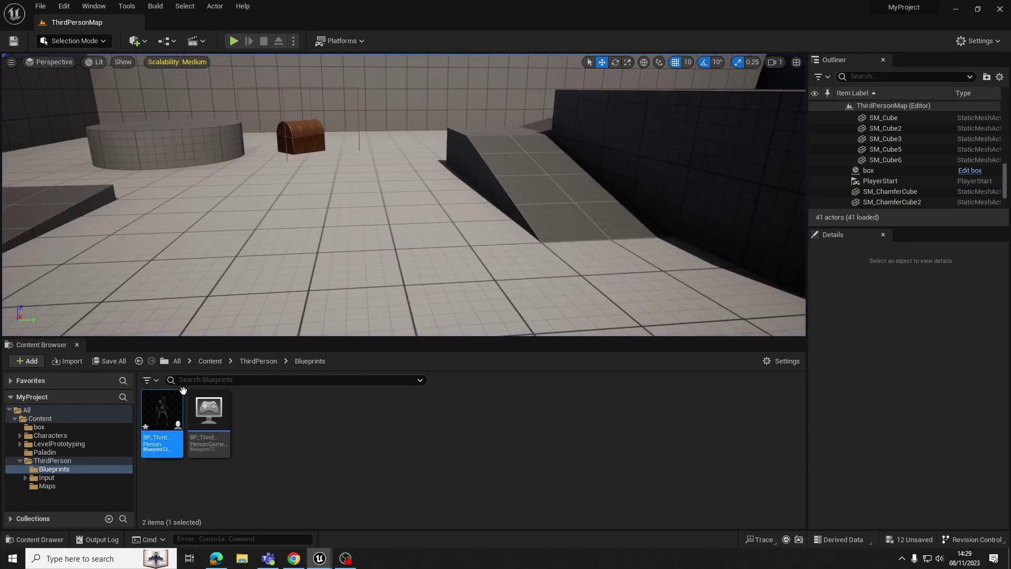
# Open BP_ThirdPersonCharacter, then bring up PaladinAnimBP's AnimGraph with nothing selected.
pyautogui.moveTo(164, 406)
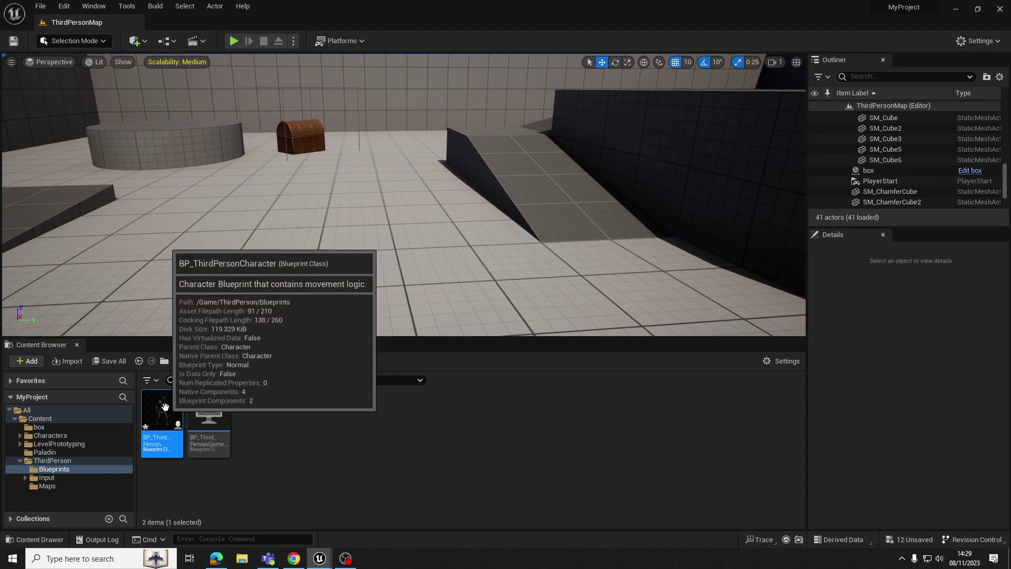
pyautogui.doubleClick(165, 407)
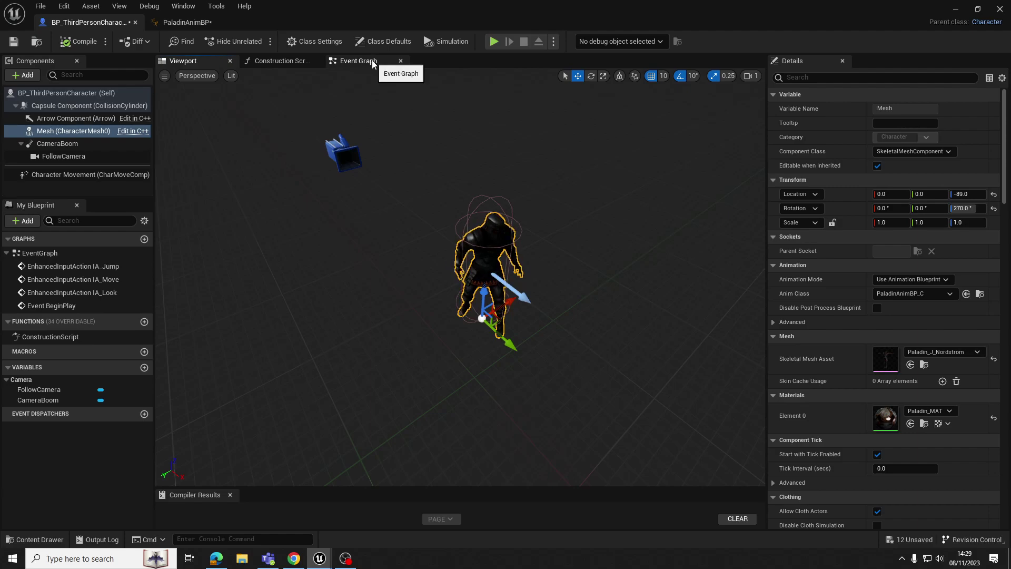
pyautogui.click(187, 23)
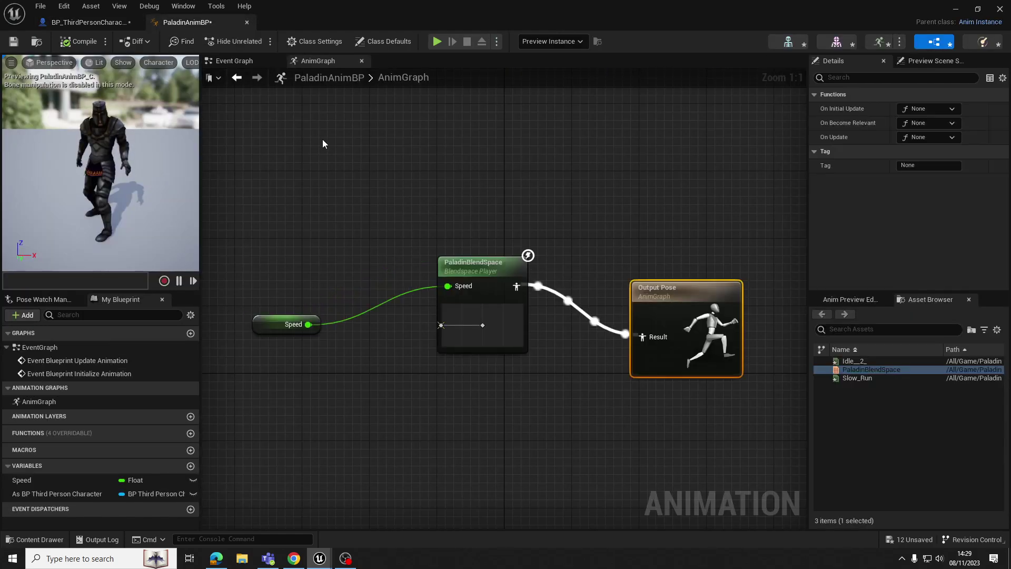
pyautogui.moveTo(343, 167); pyautogui.dragTo(368, 171, button='right')
pyautogui.scroll(-1, 358, 159)
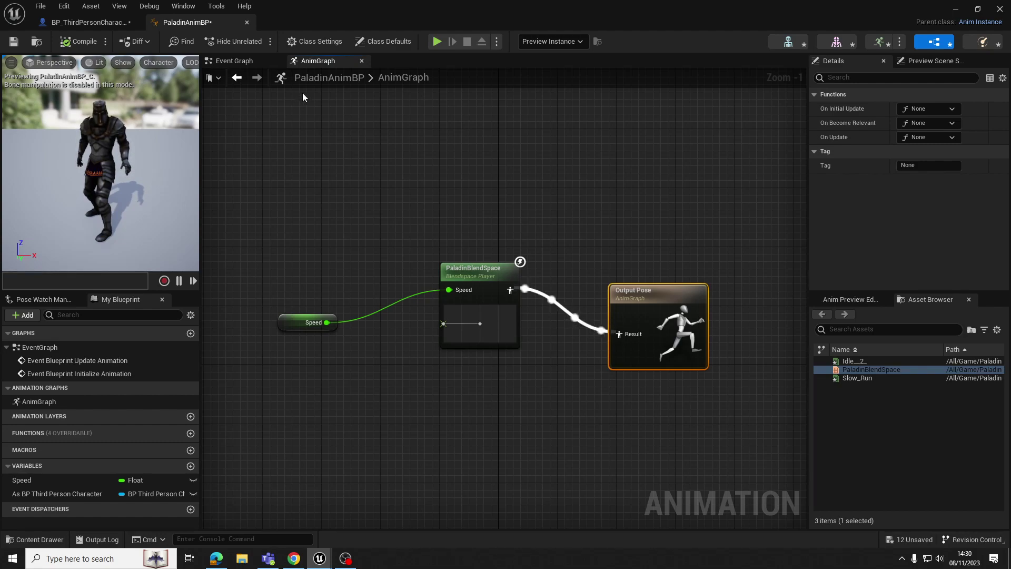
pyautogui.moveTo(299, 226); pyautogui.dragTo(698, 384)
pyautogui.click(557, 237)
# Add a trial State Machine node to the AnimGraph, then delete it again.
pyautogui.rightClick(421, 147)
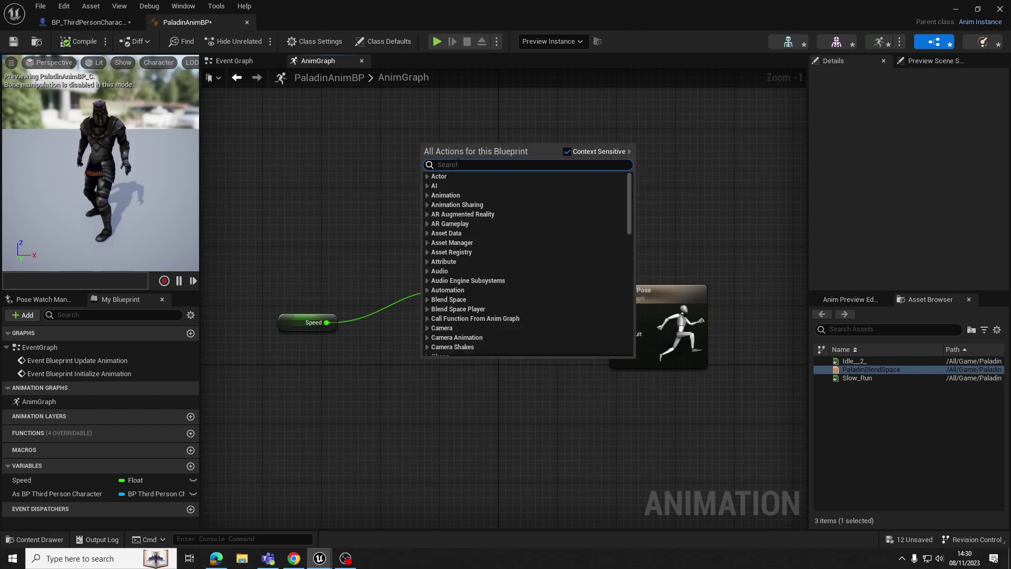
pyautogui.write('state mach')
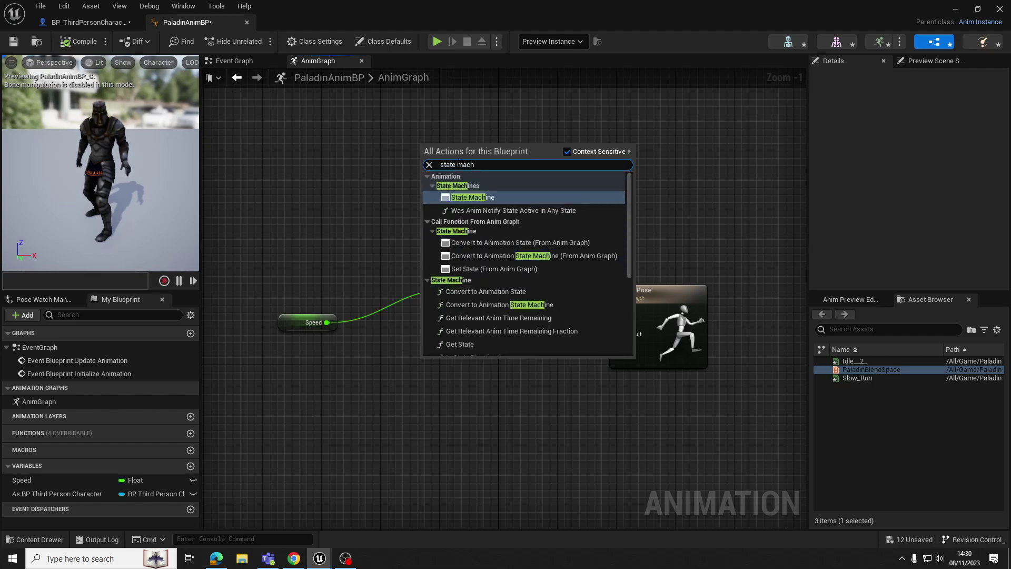
pyautogui.click(464, 197)
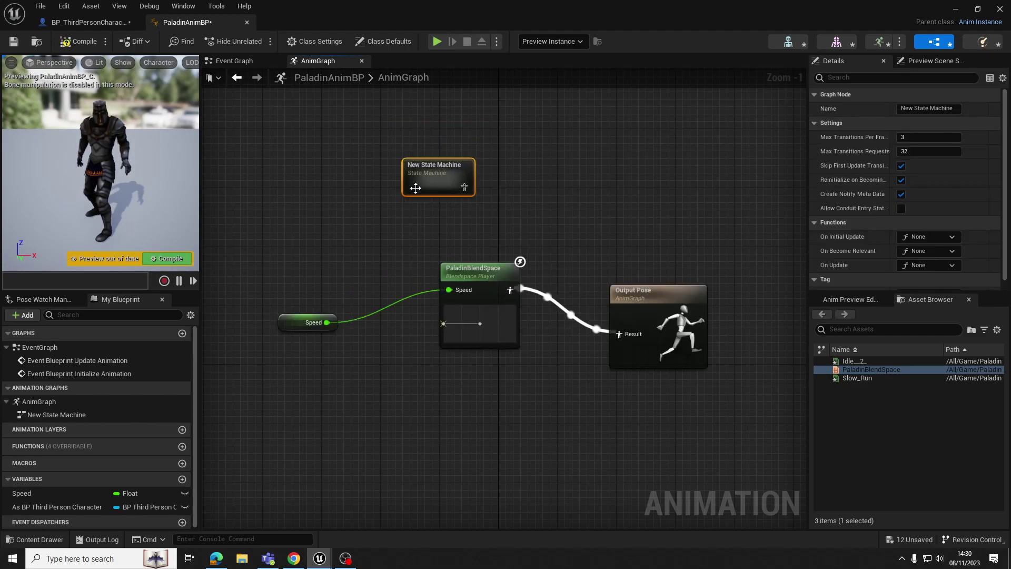
pyautogui.moveTo(324, 124); pyautogui.dragTo(514, 220)
pyautogui.moveTo(301, 135); pyautogui.dragTo(536, 212)
pyautogui.press('Delete')
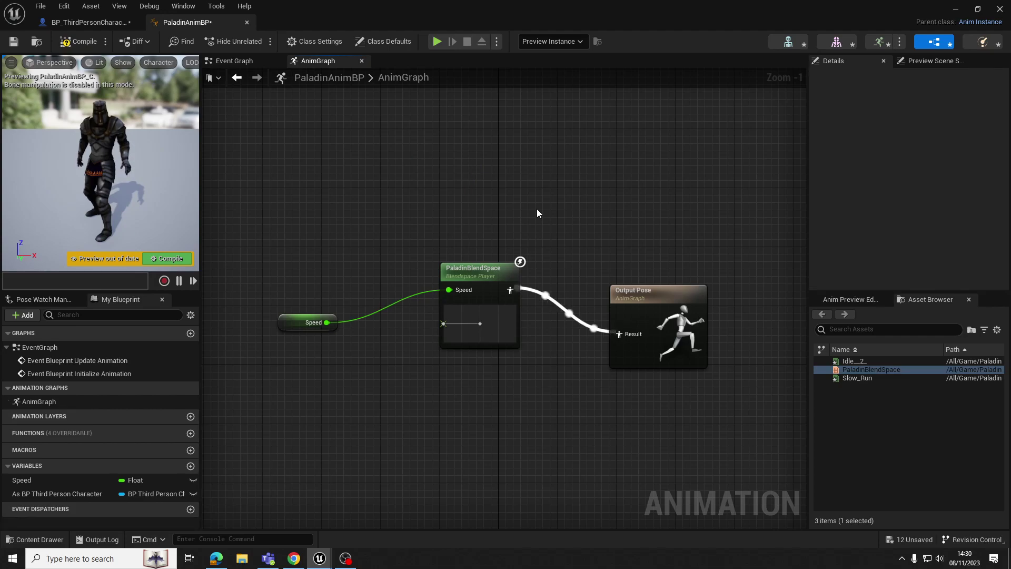
pyautogui.scroll(1, 458, 158)
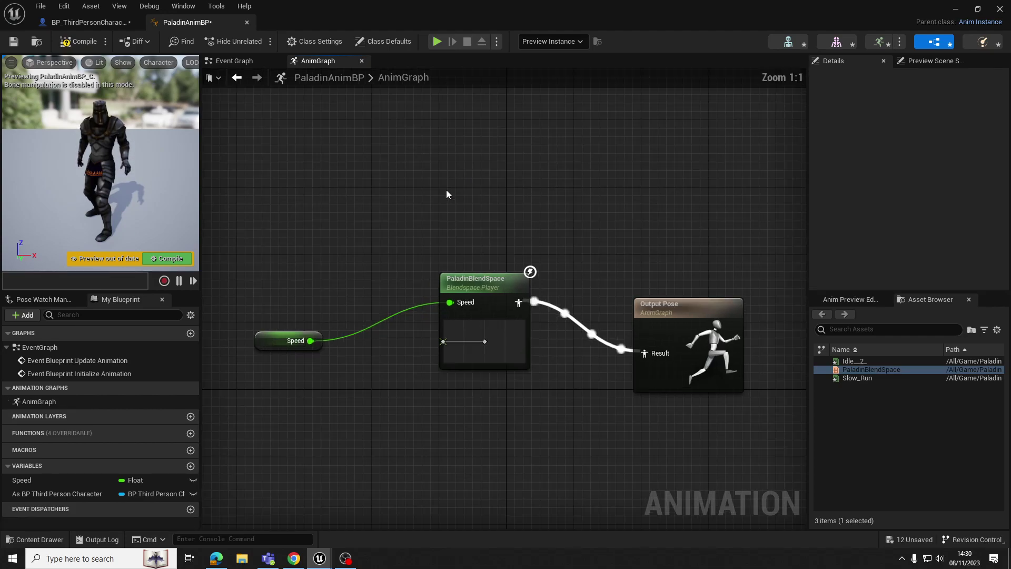
pyautogui.moveTo(447, 196); pyautogui.dragTo(451, 177, button='right')
# Disconnect IA_Jump's Triggered and Completed wires from Jump and Stop Jumping in BP_ThirdPersonCharacter.
pyautogui.click(242, 63)
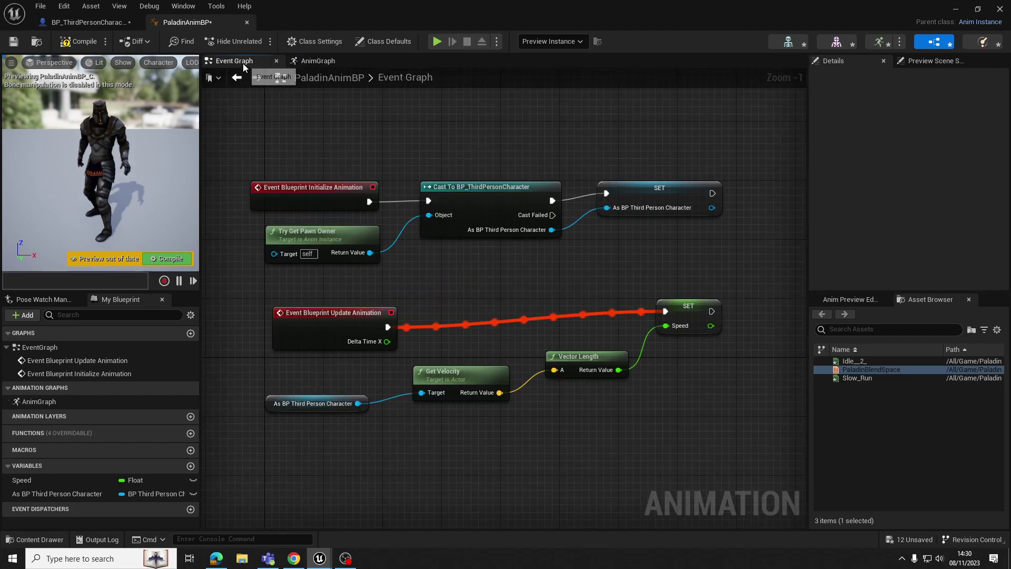
pyautogui.click(127, 23)
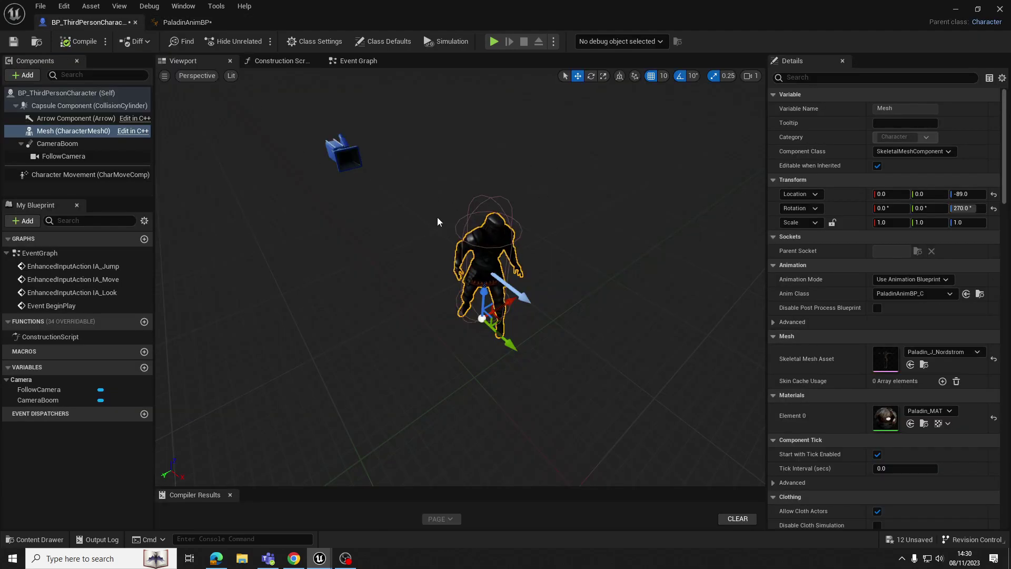
pyautogui.click(358, 62)
pyautogui.scroll(4, 462, 208)
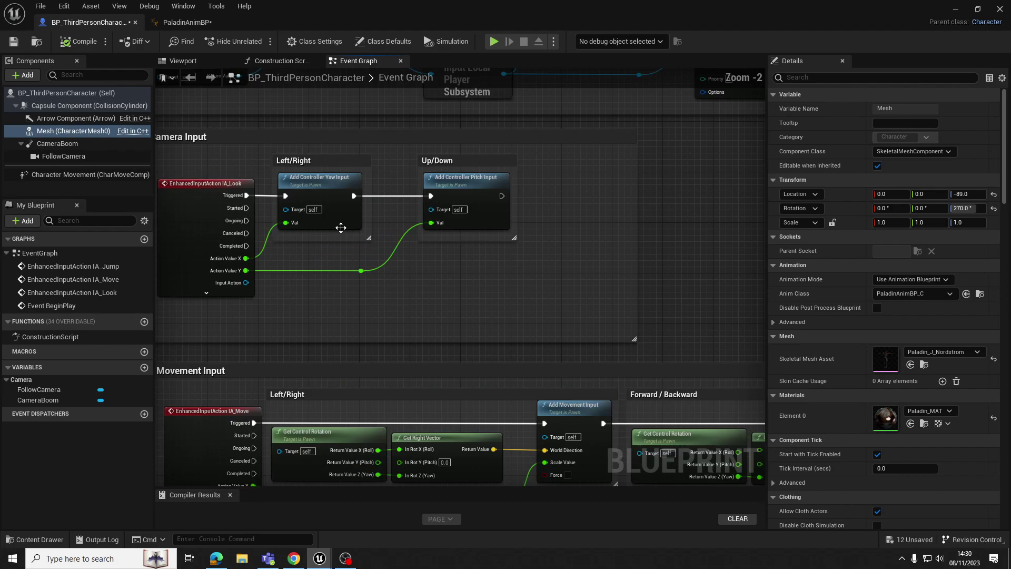
pyautogui.scroll(-2, 442, 322)
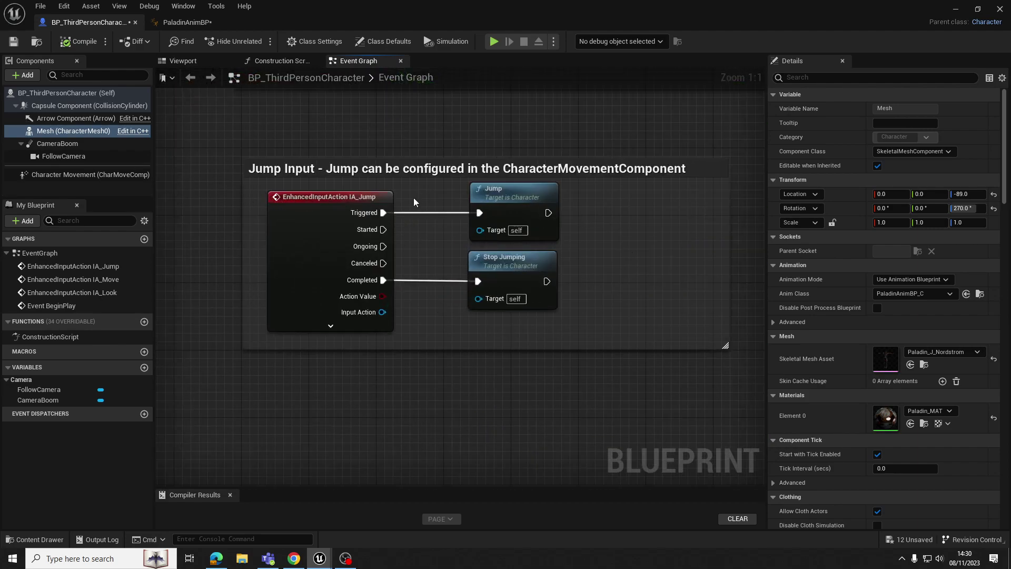
pyautogui.keyDown('alt'); pyautogui.click(419, 212); pyautogui.keyUp('alt')
pyautogui.keyDown('alt'); pyautogui.click(425, 280); pyautogui.keyUp('alt')
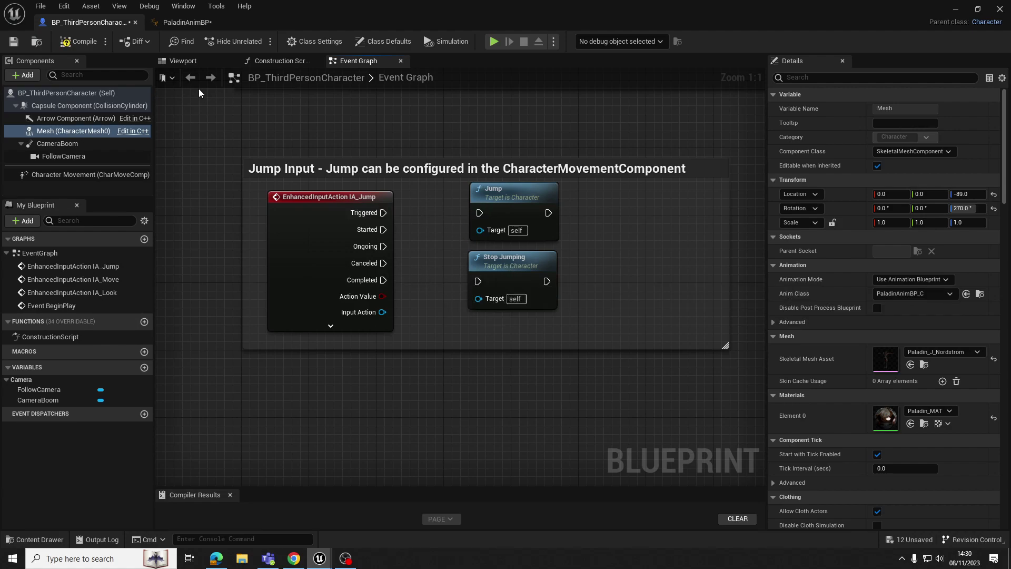
# Compile BP_ThirdPersonCharacter and start a play test controlling the paladin.
pyautogui.click(80, 41)
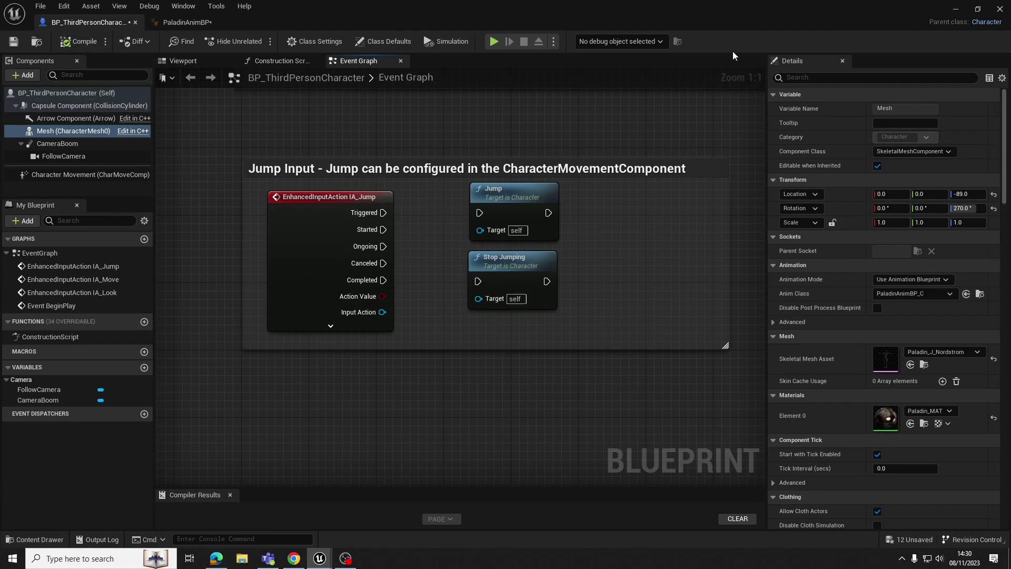
pyautogui.click(957, 9)
pyautogui.click(234, 41)
pyautogui.press('w')
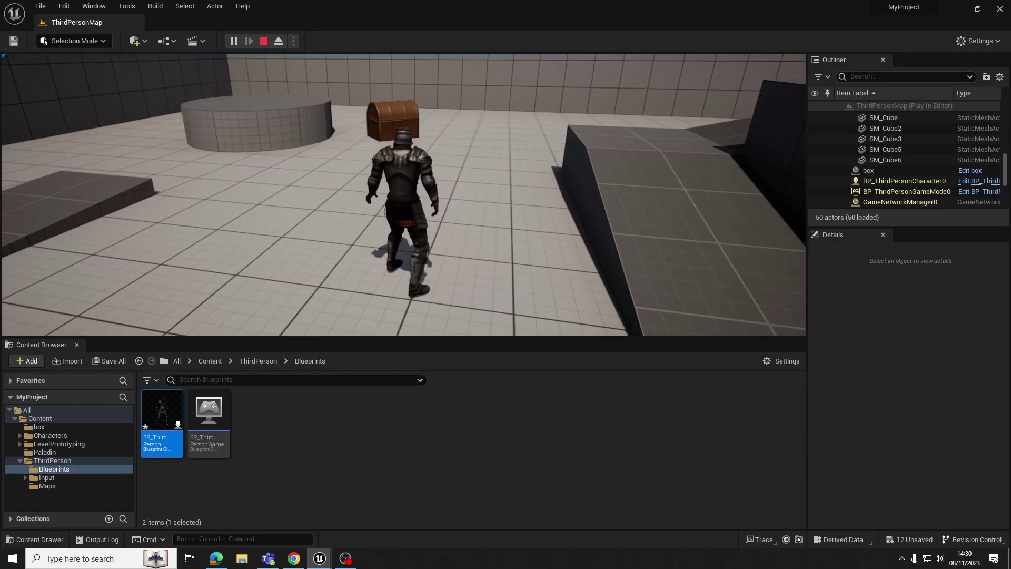
# Stop the play test, review both blueprints, then show Mixamo's 'run' character results.
pyautogui.press('Escape')
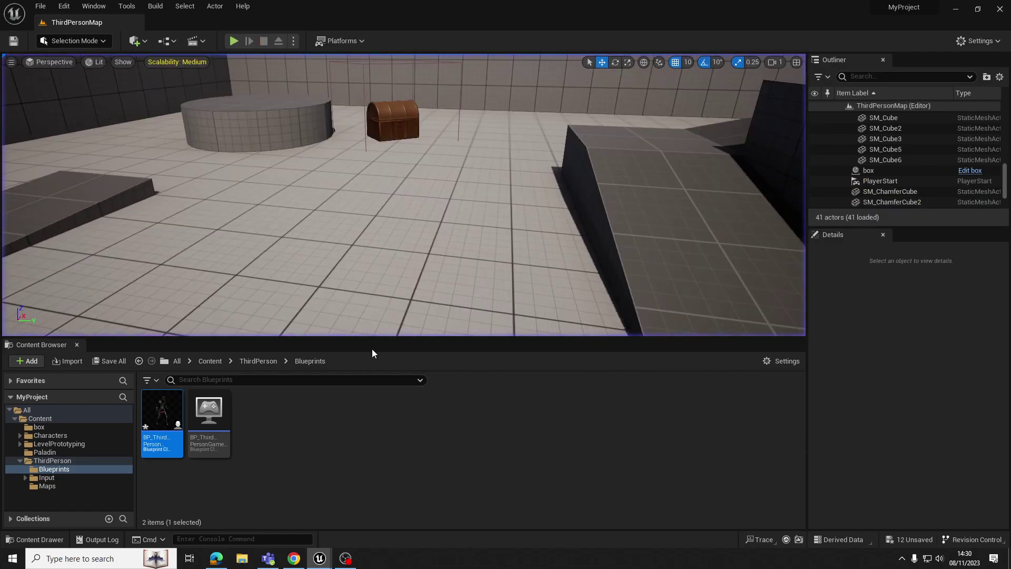
pyautogui.doubleClick(165, 408)
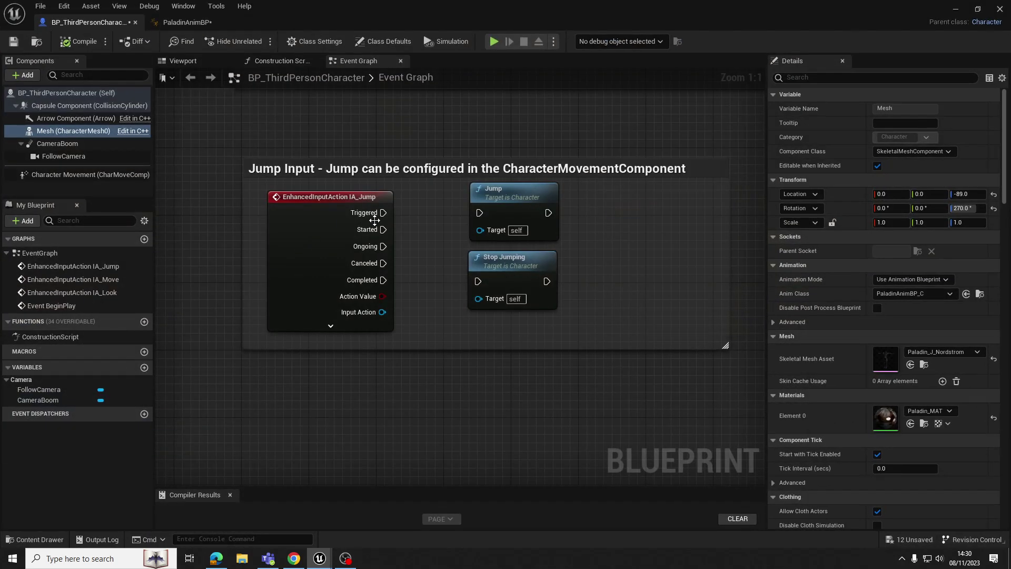
pyautogui.click(186, 22)
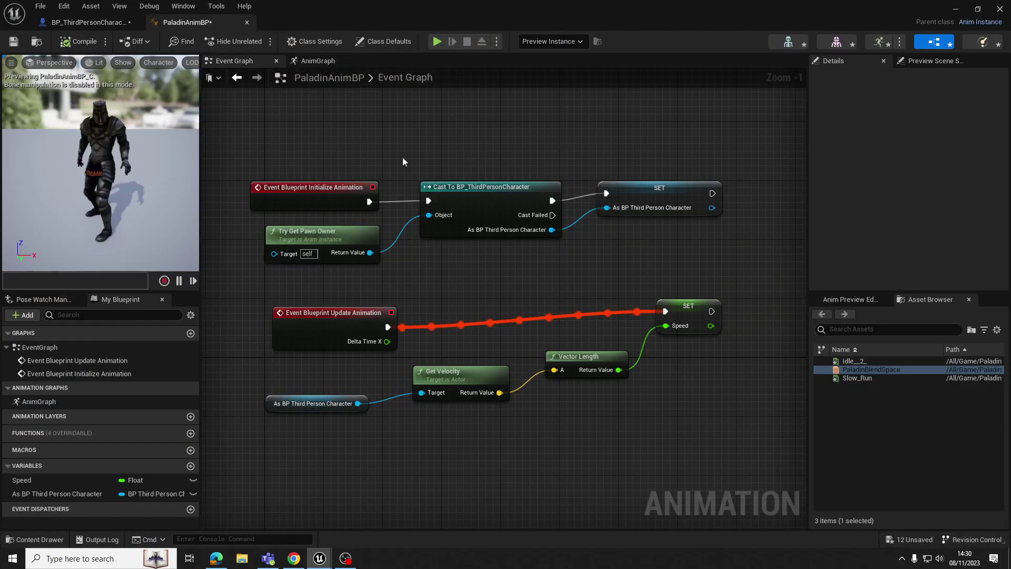
pyautogui.click(101, 24)
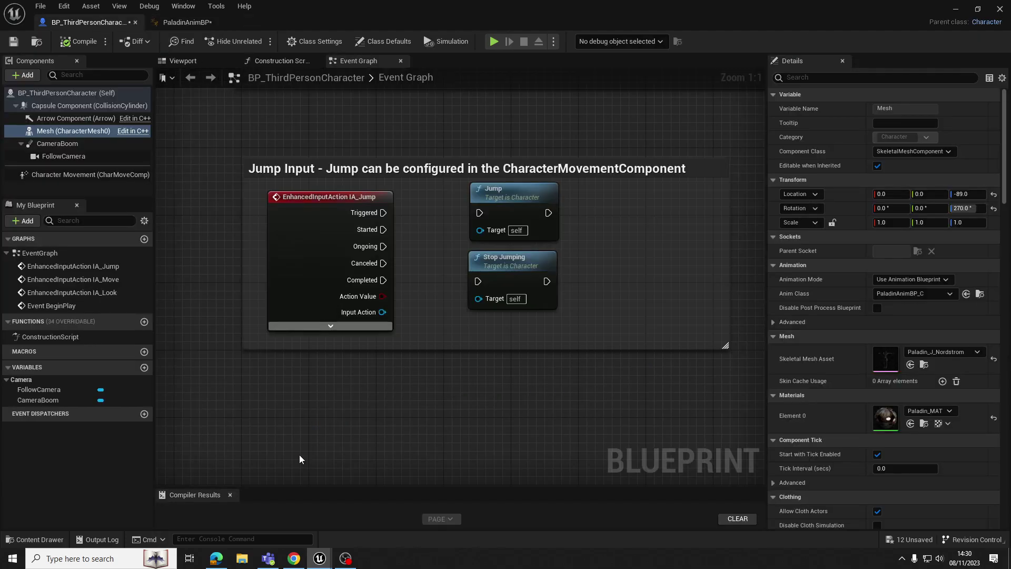
pyautogui.click(294, 558)
pyautogui.click(145, 51)
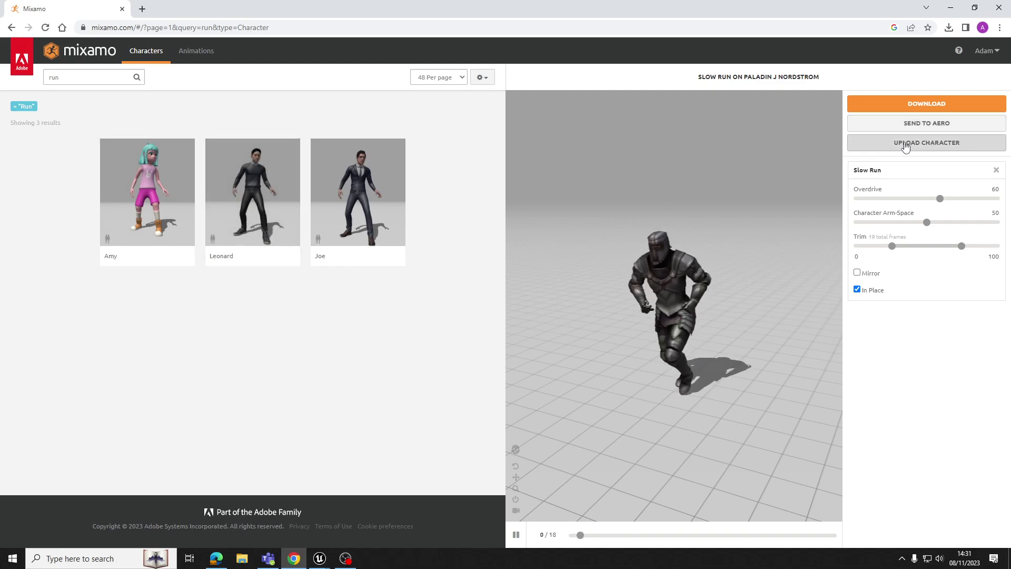
# View Mixamo's 365 'run' animation results, then return to the BP_ThirdPersonCharacter editor.
pyautogui.click(198, 49)
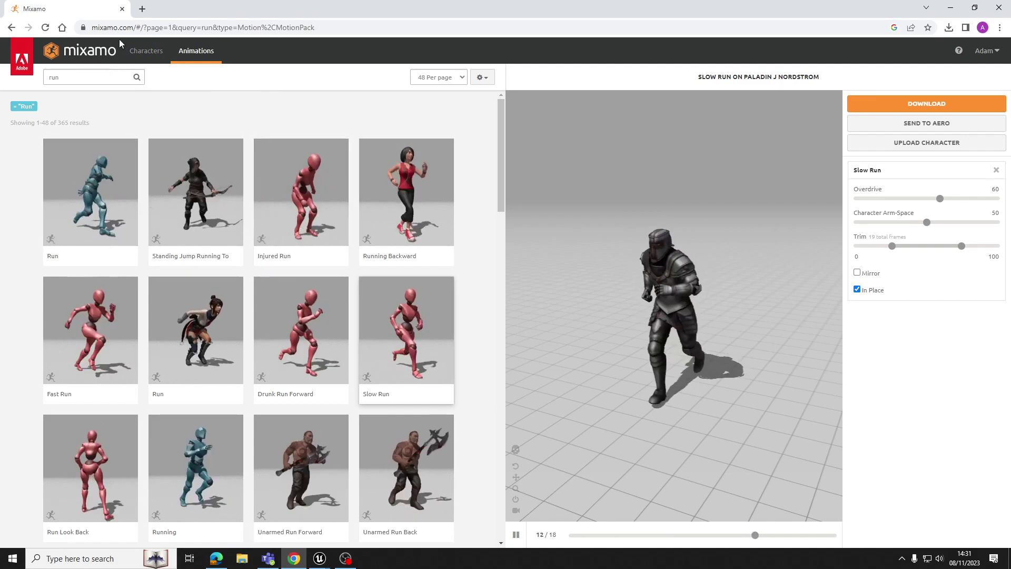
pyautogui.click(320, 558)
pyautogui.click(360, 530)
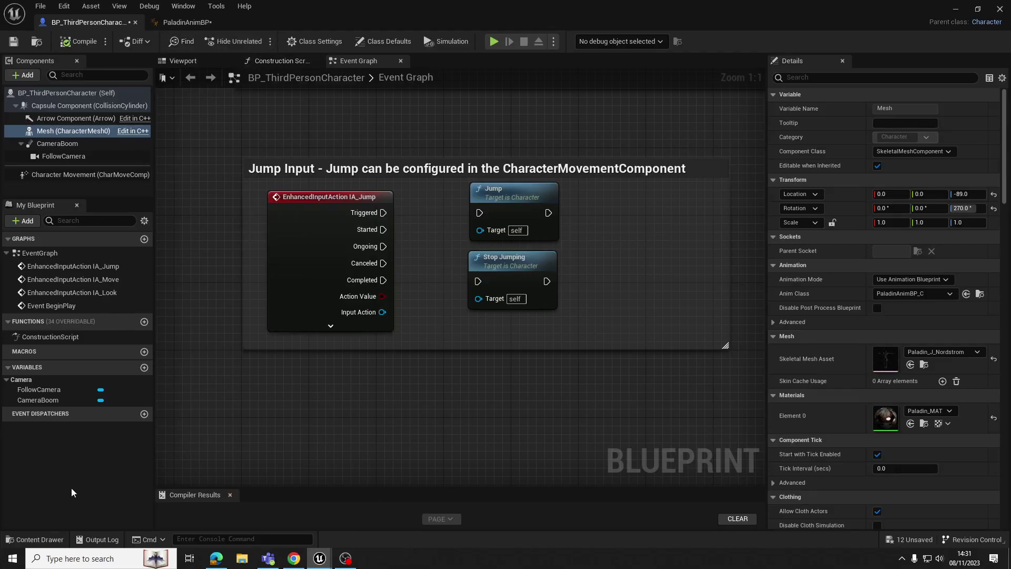
# Open PaladinBlendSpace from the Content Drawer, preview a mid Speed blend, and close it.
pyautogui.click(40, 540)
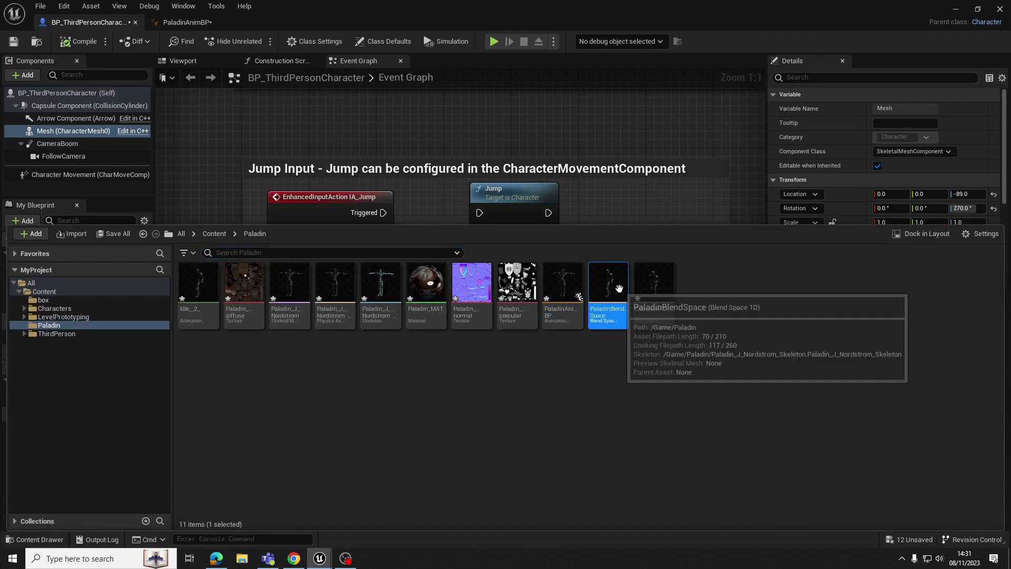
pyautogui.doubleClick(611, 311)
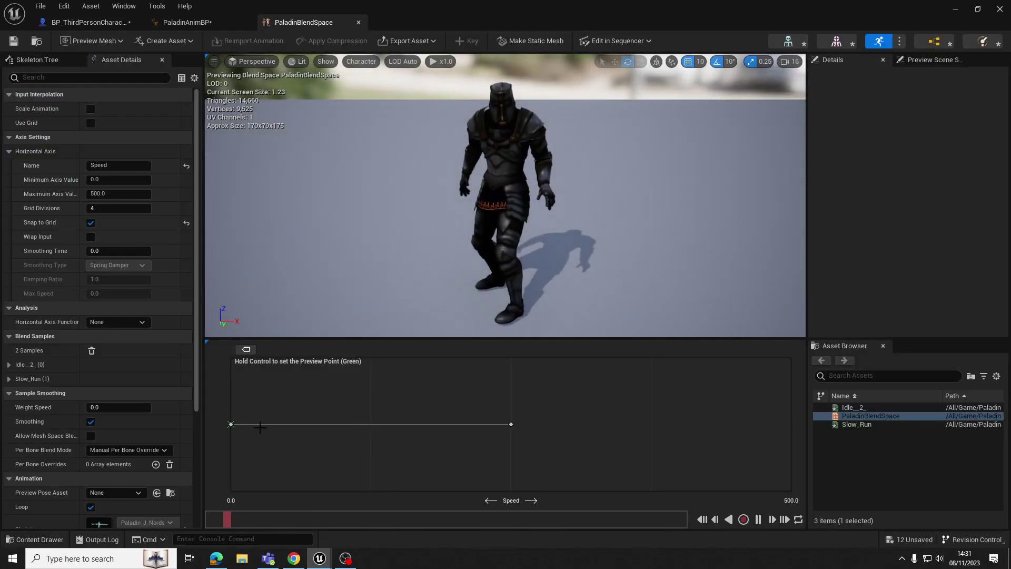
pyautogui.press('ctrl')
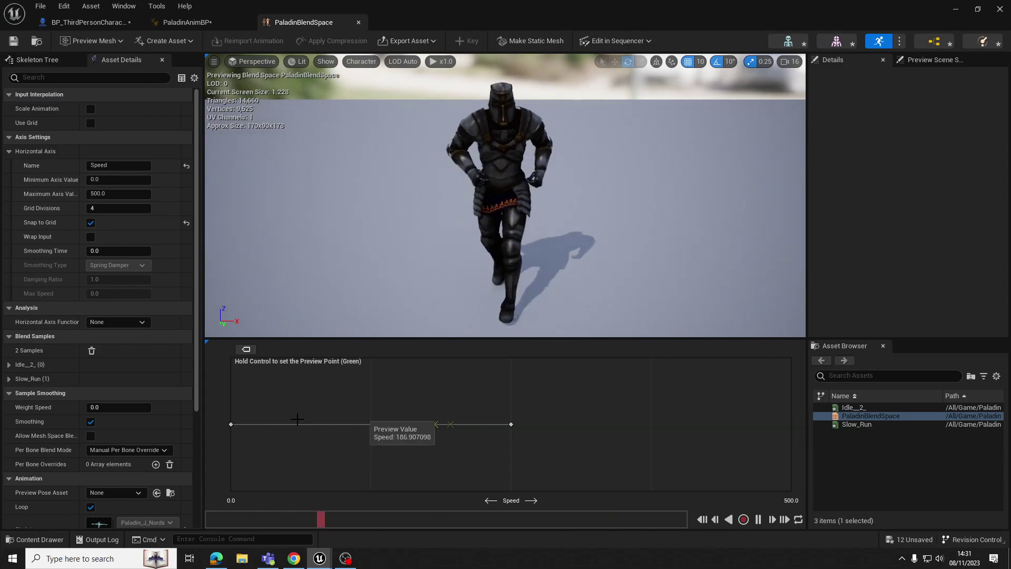
pyautogui.click(359, 22)
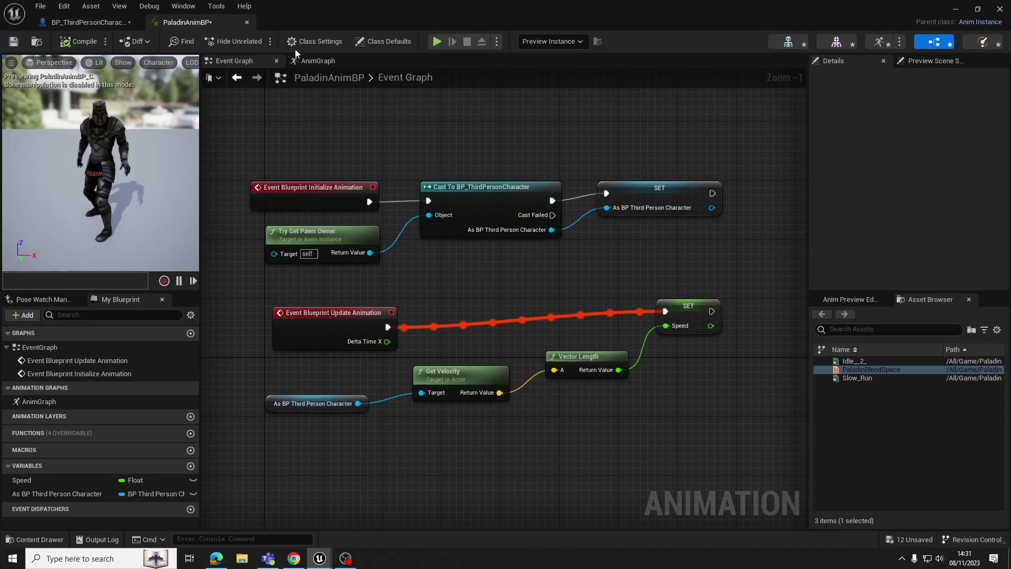
# Move the Speed, PaladinBlendSpace and Output Pose nodes higher in PaladinAnimBP's AnimGraph.
pyautogui.click(340, 64)
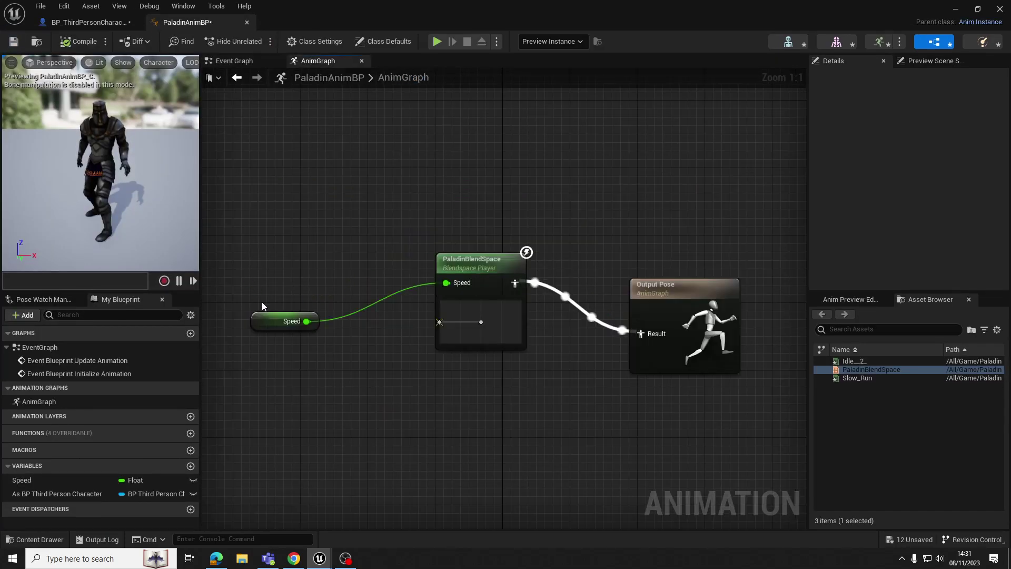
pyautogui.click(275, 331)
pyautogui.moveTo(275, 331); pyautogui.dragTo(284, 280)
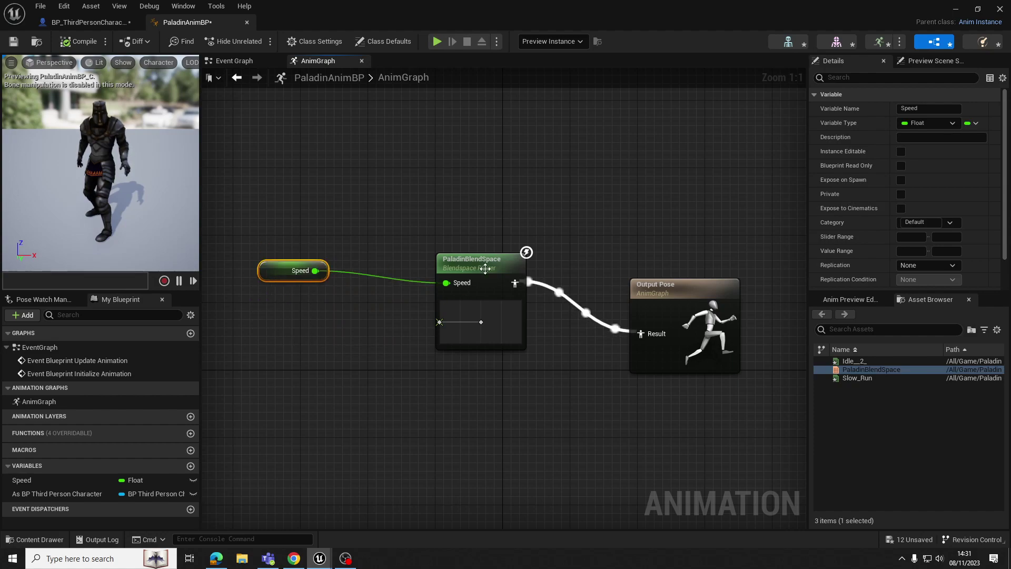
pyautogui.moveTo(515, 316); pyautogui.dragTo(514, 274)
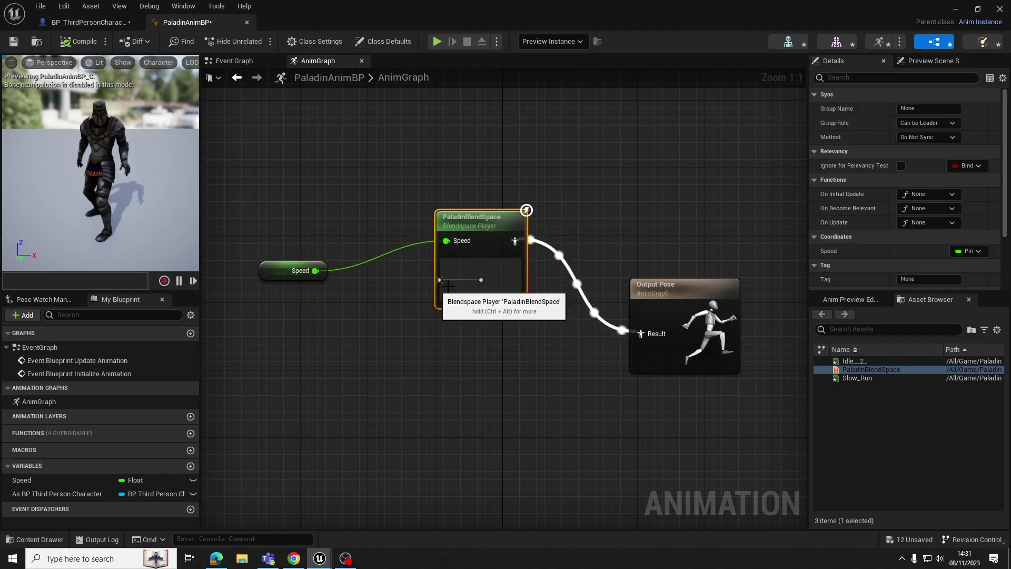
pyautogui.moveTo(670, 287); pyautogui.dragTo(670, 262)
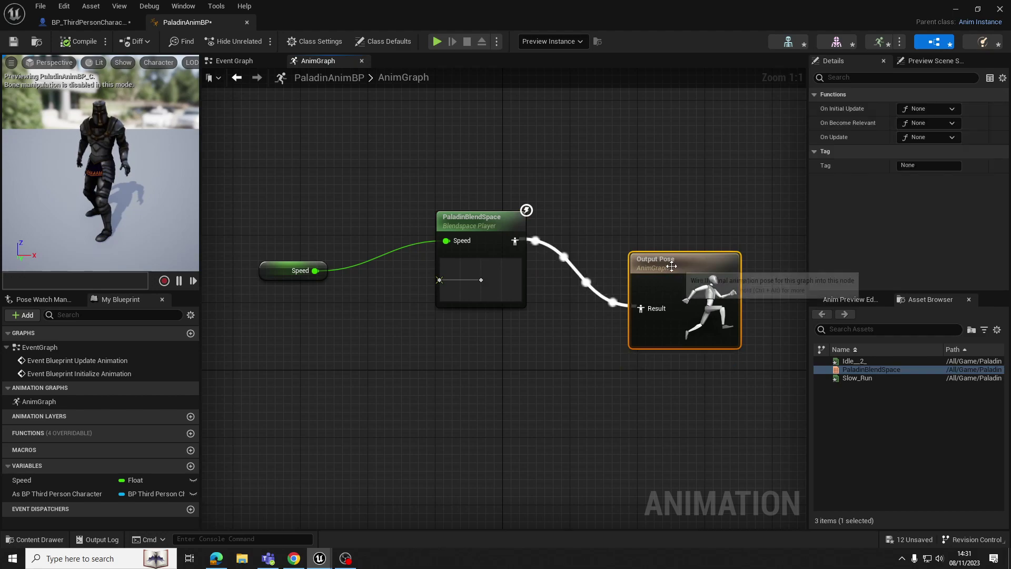
# Recompile PaladinAnimBP and minimize its editor to return to ThirdPersonMap.
pyautogui.click(247, 61)
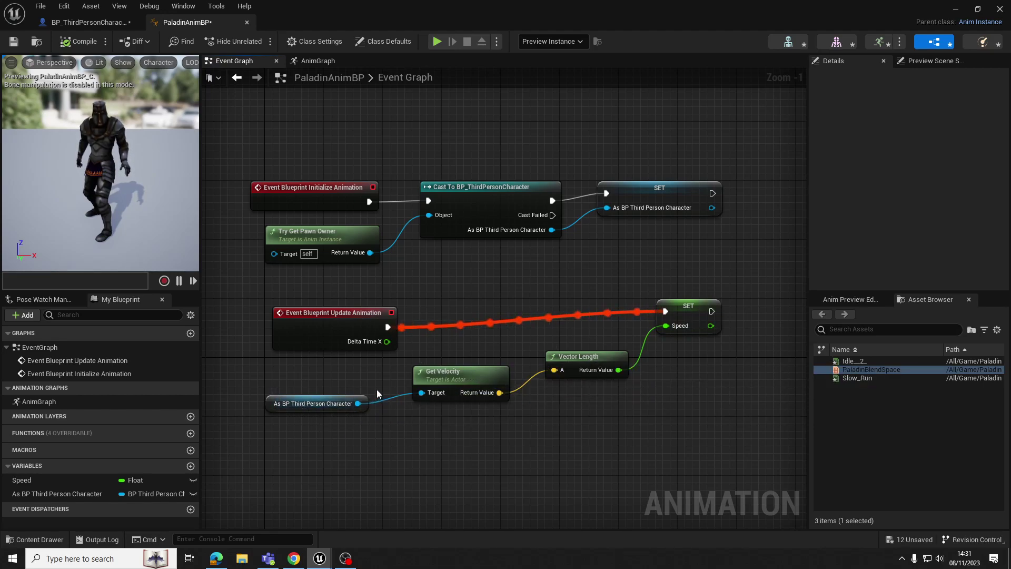
pyautogui.click(79, 41)
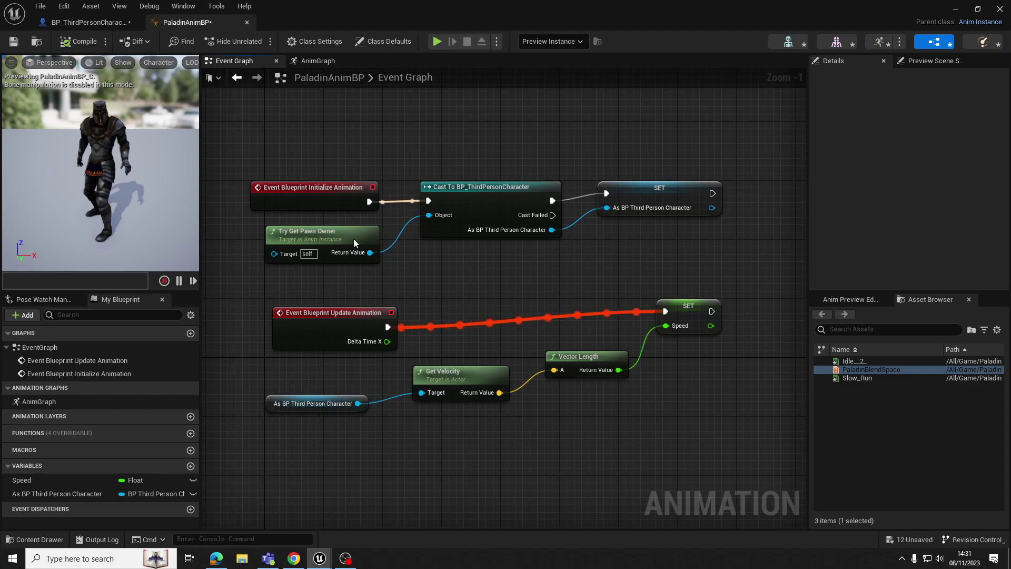
pyautogui.click(957, 10)
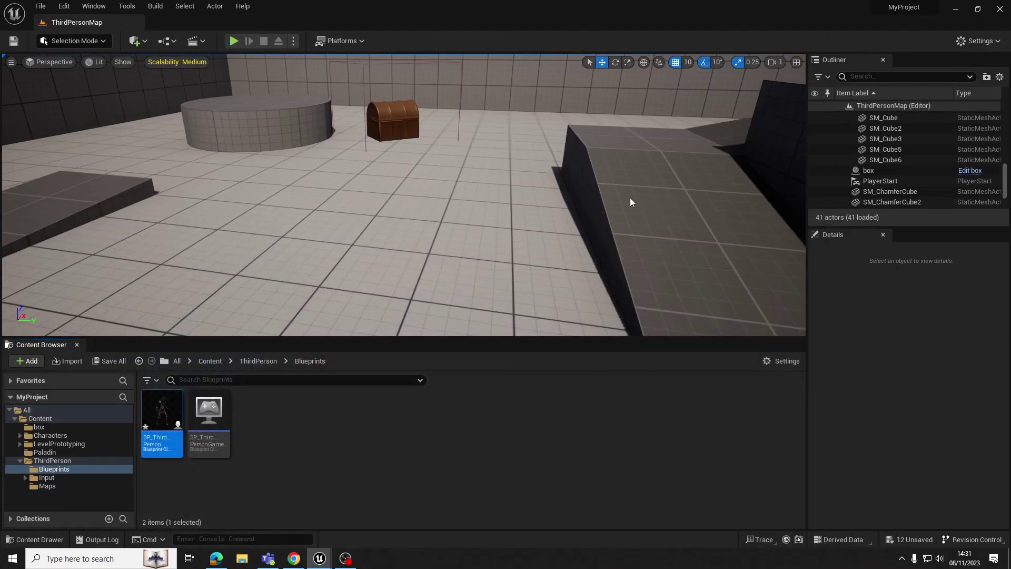
pyautogui.moveTo(403, 195); pyautogui.dragTo(400, 172, button='right')
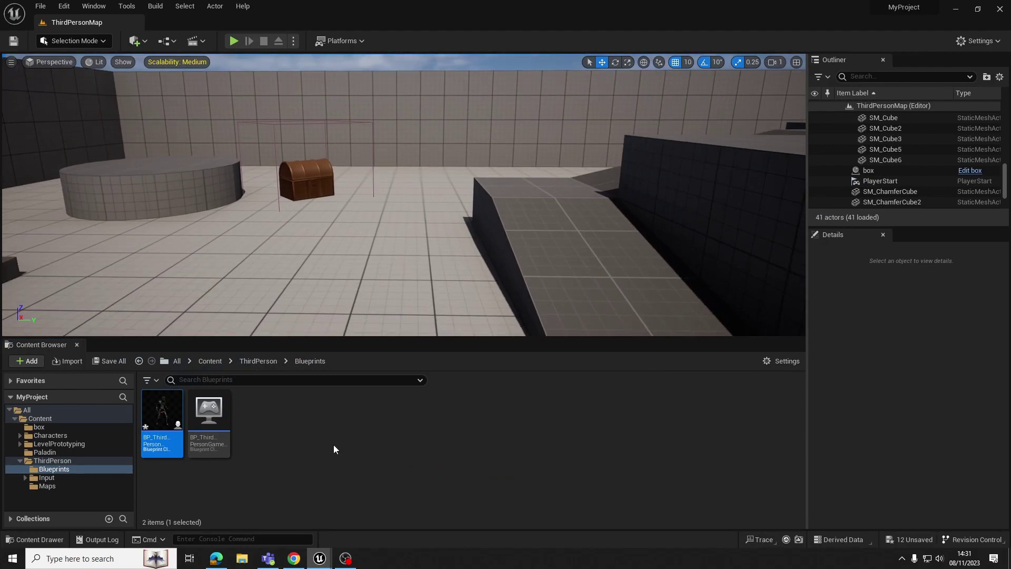